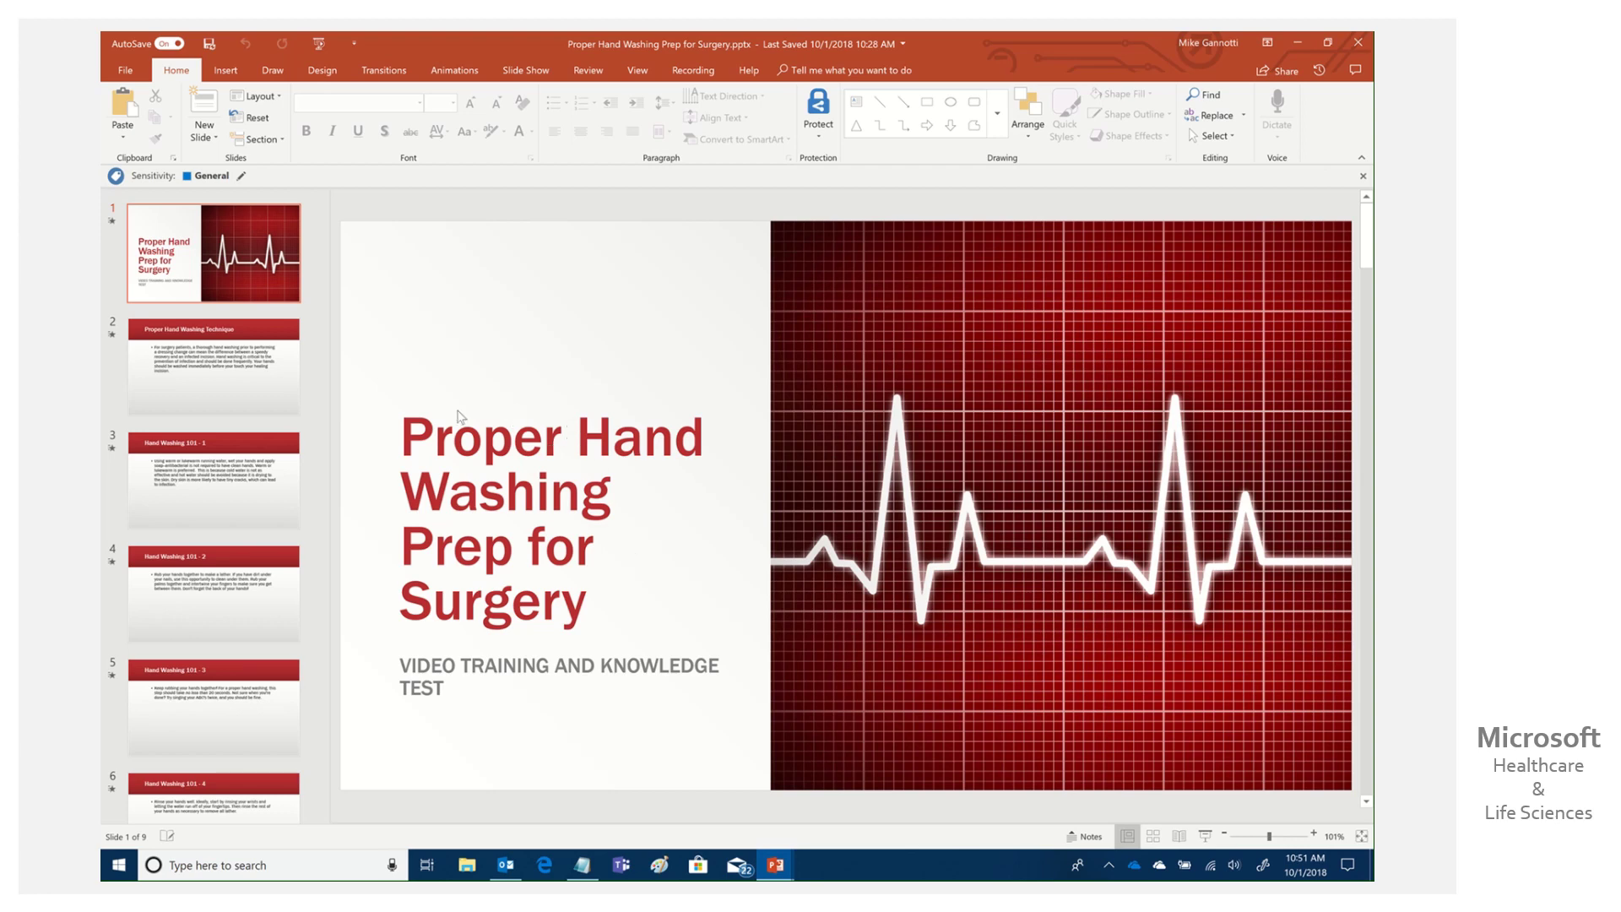
# Page from the Proper Hand Washing Technique slide through Hand Washing 101 - 1 to 101 - 4.
pyautogui.click(273, 393)
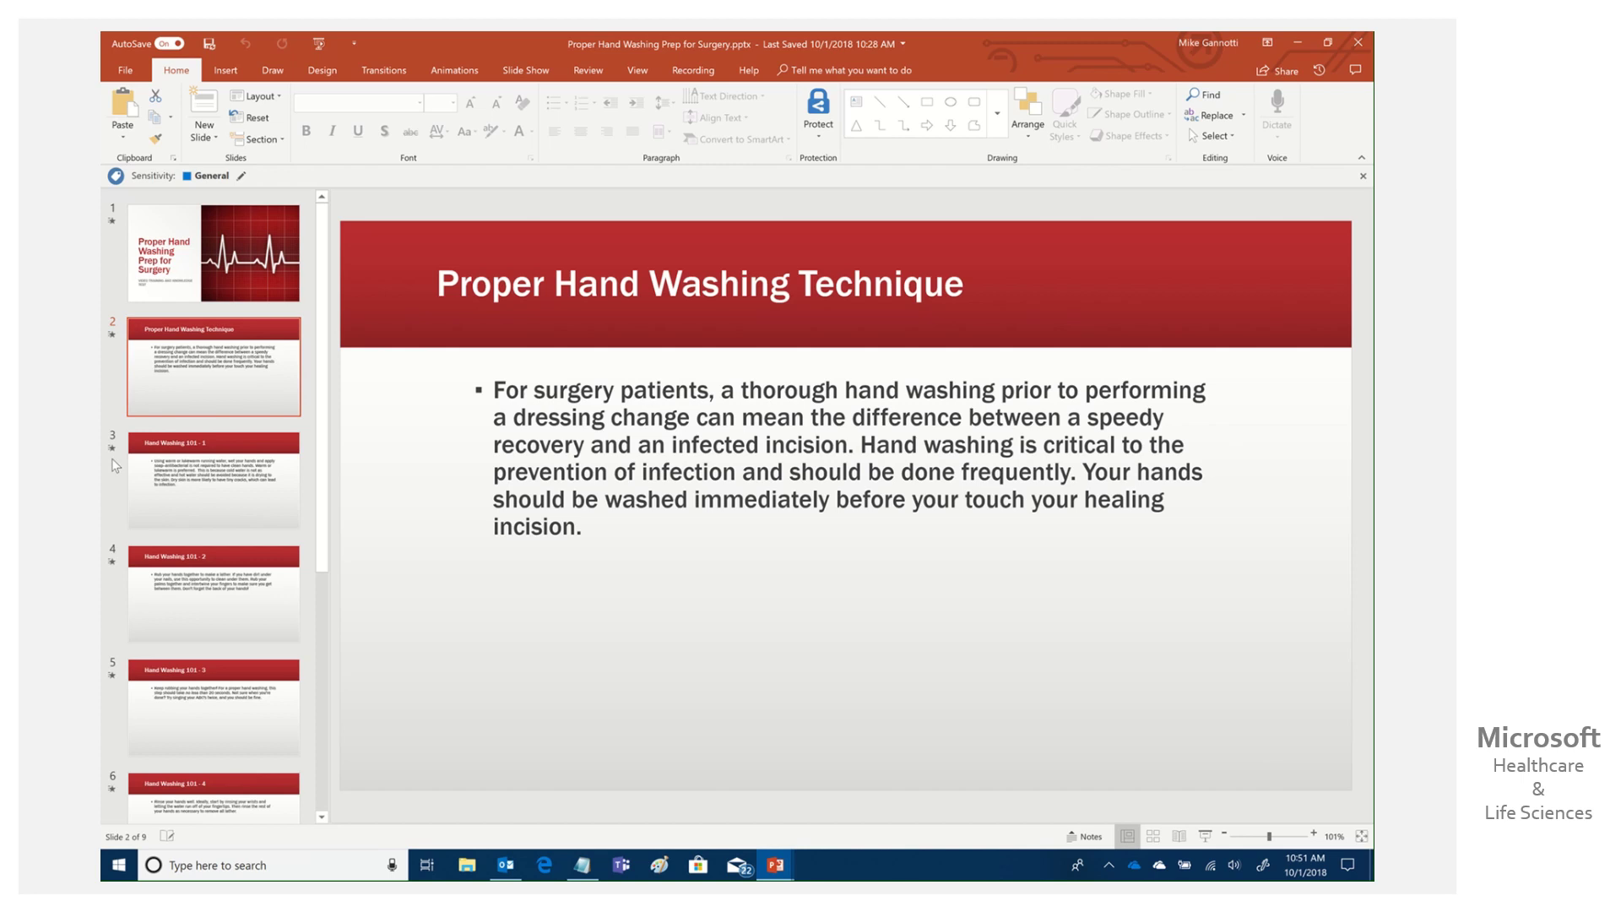
pyautogui.click(116, 465)
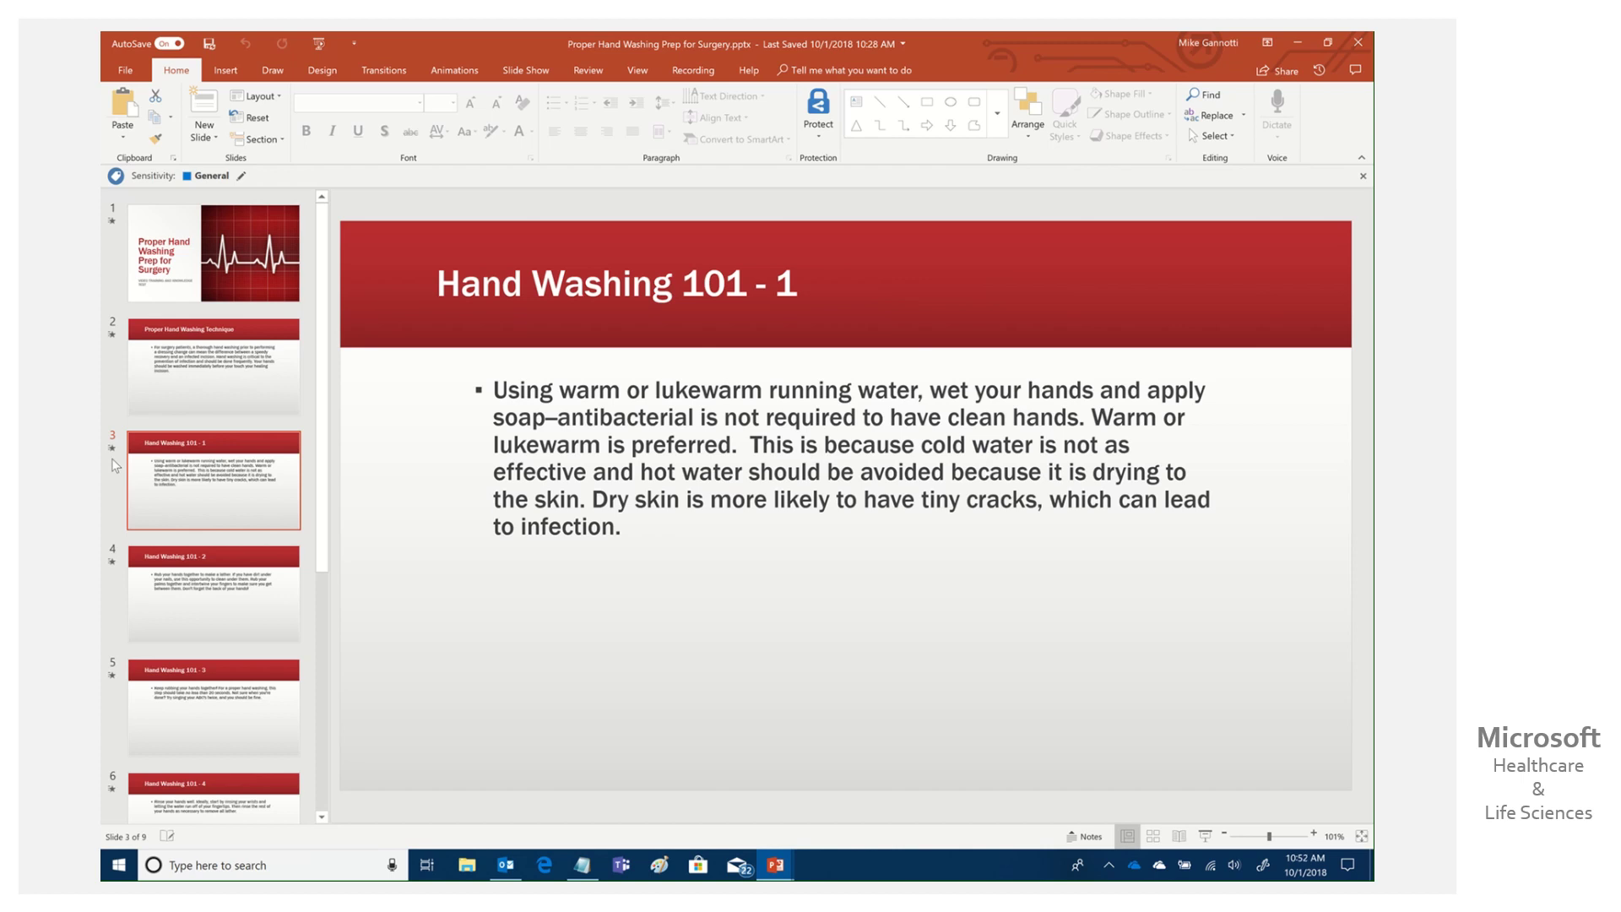
pyautogui.press('Down')
pyautogui.press('Down')
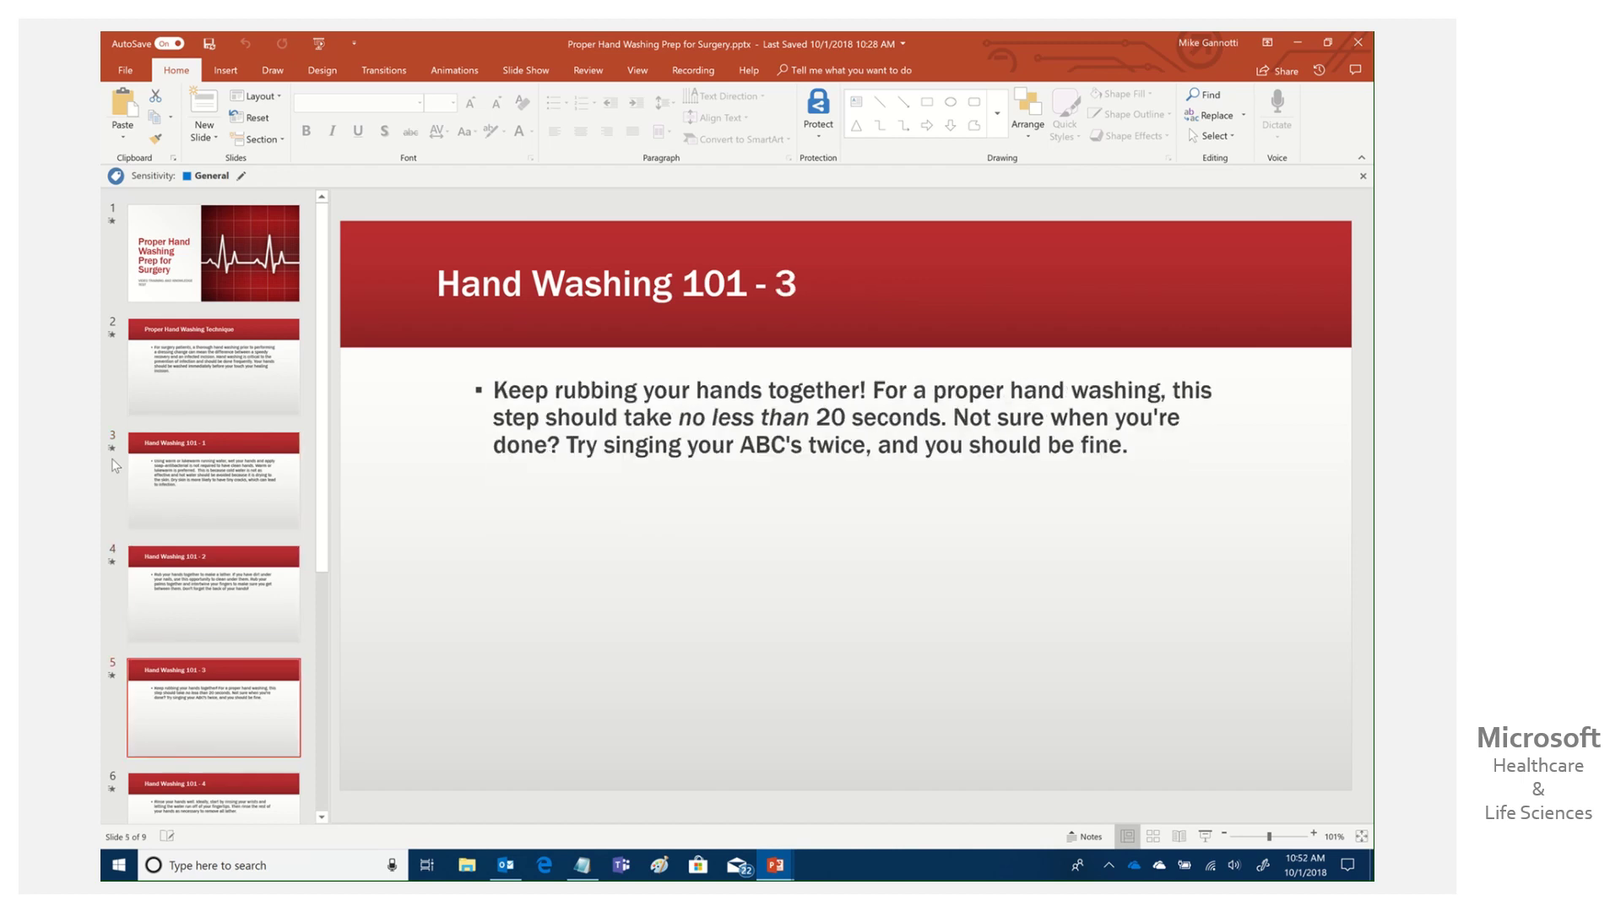
pyautogui.press('Down')
pyautogui.press('Down')
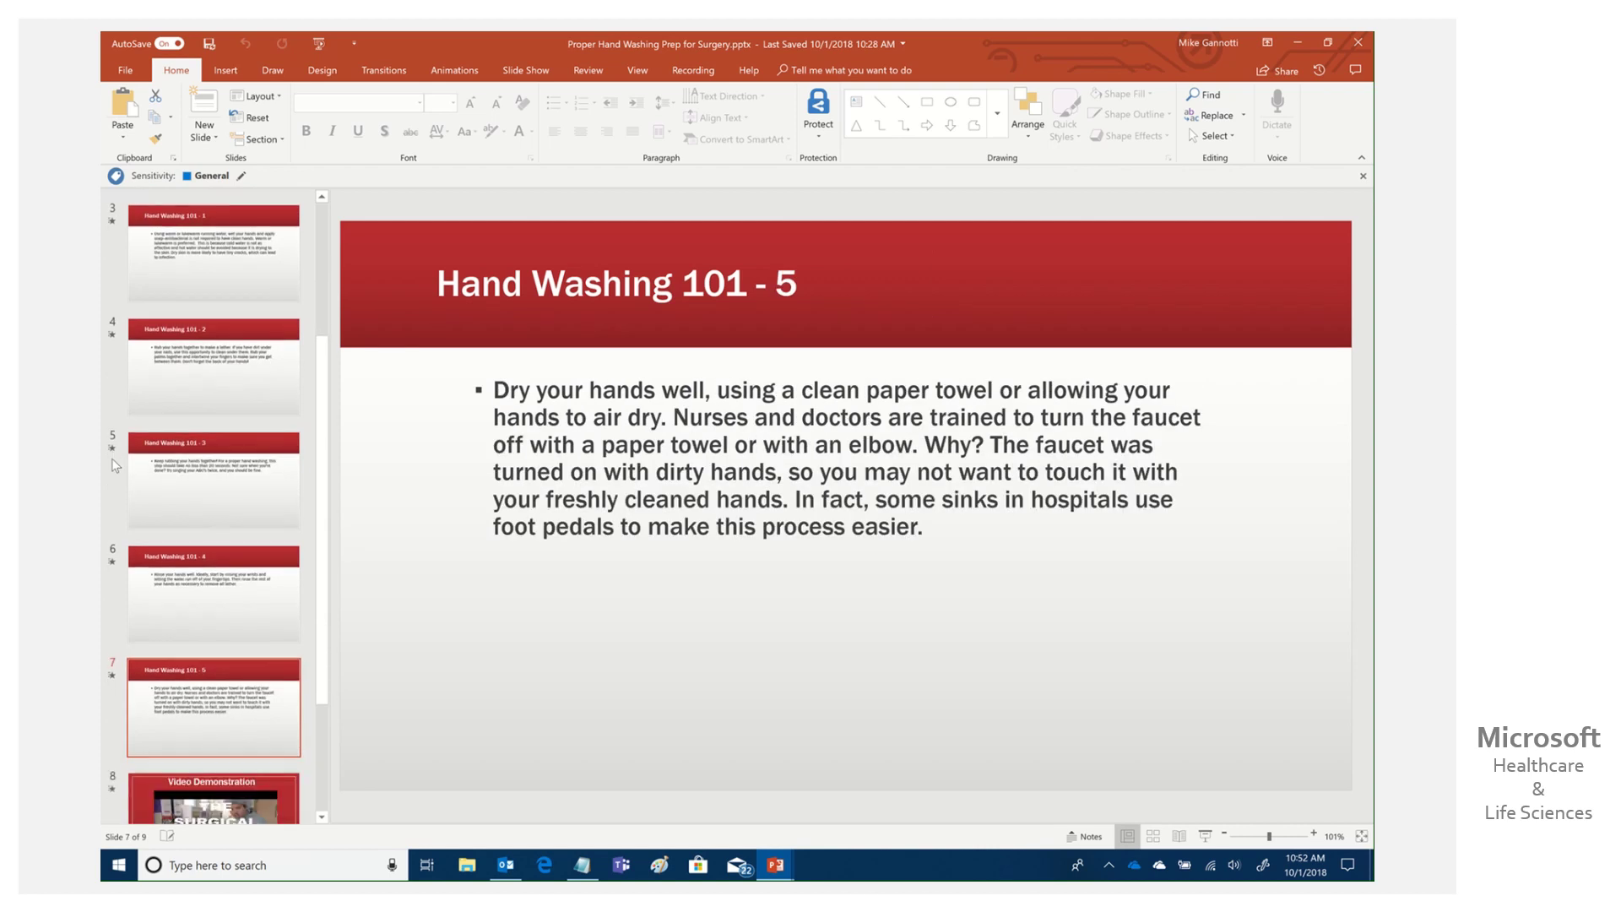
pyautogui.press('Down')
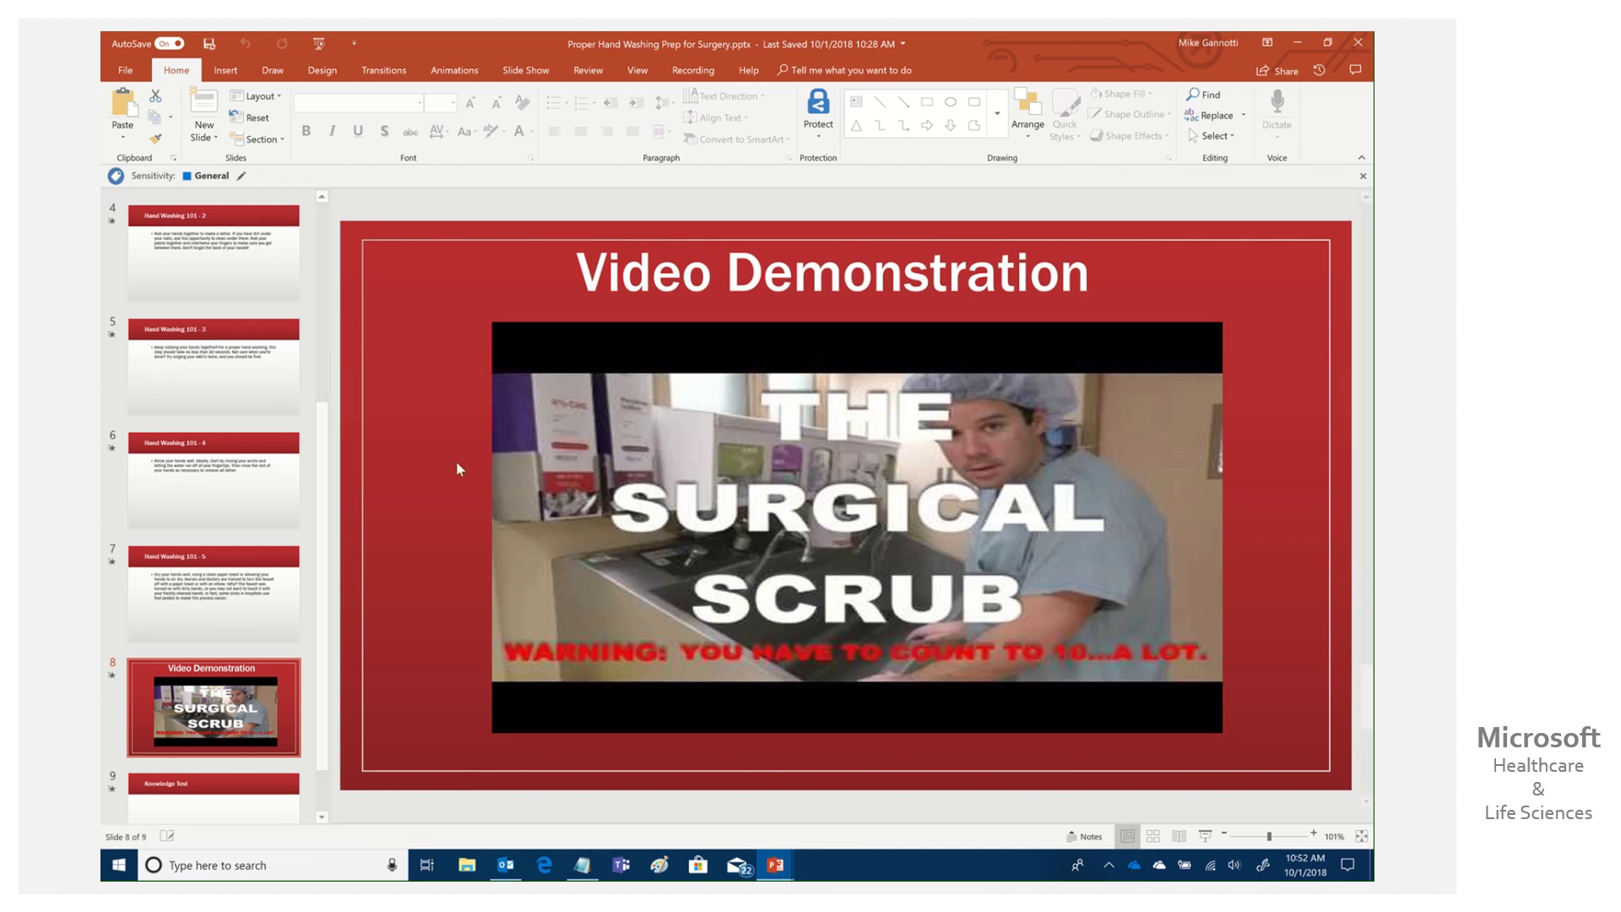
# Preview the embedded surgical scrub video, play and pause it, then scroll to the Knowledge Test slide.
pyautogui.click(941, 515)
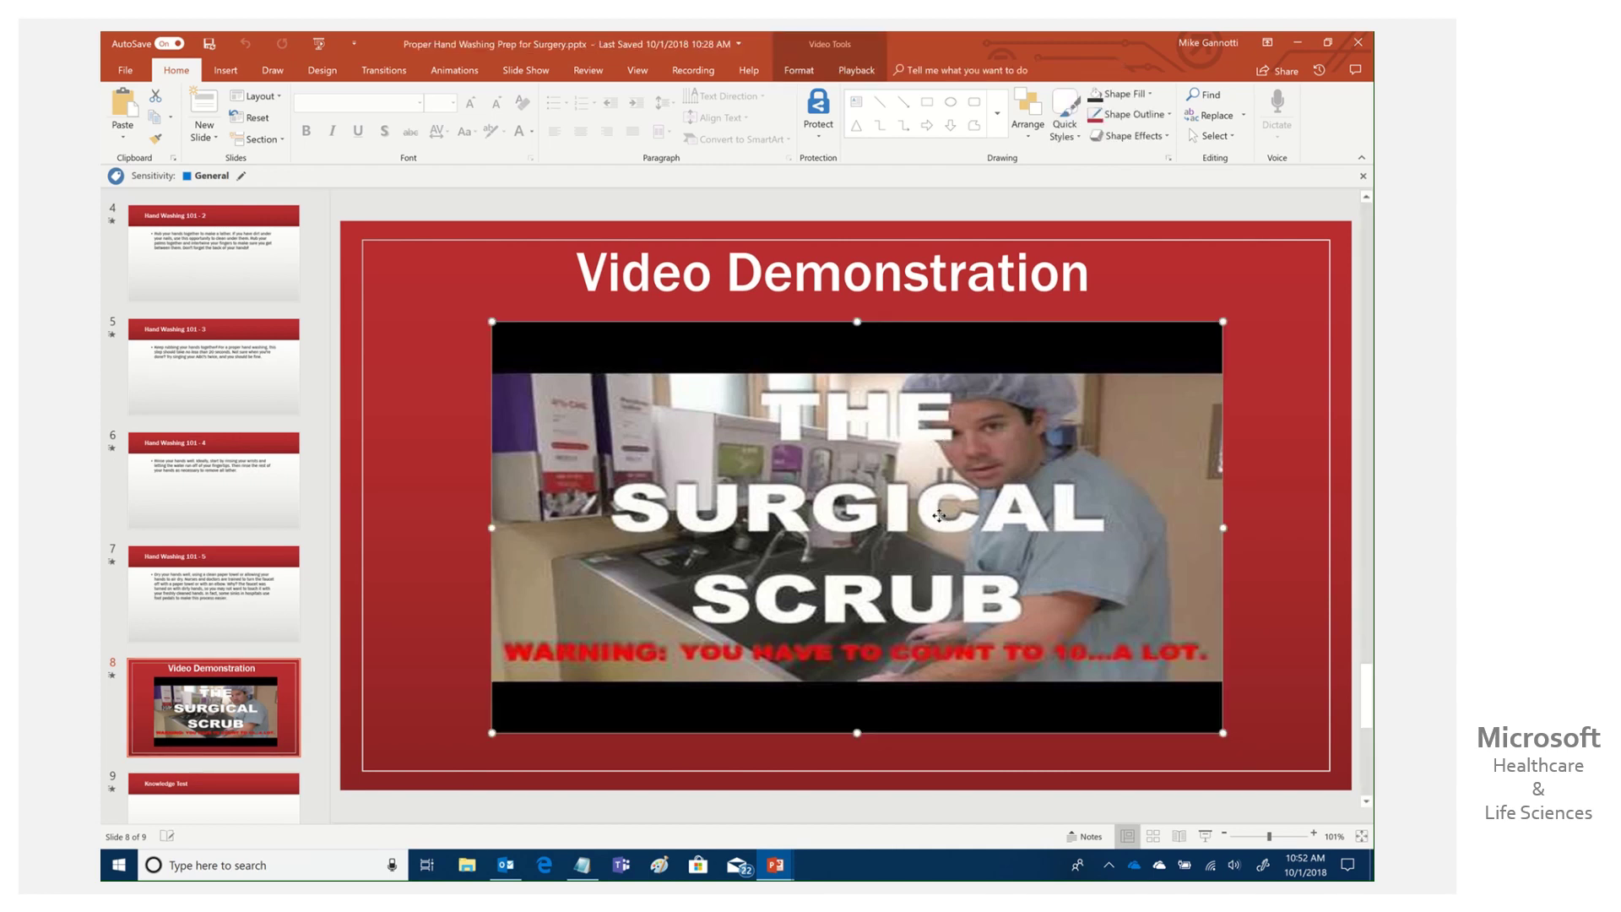
pyautogui.rightClick(941, 515)
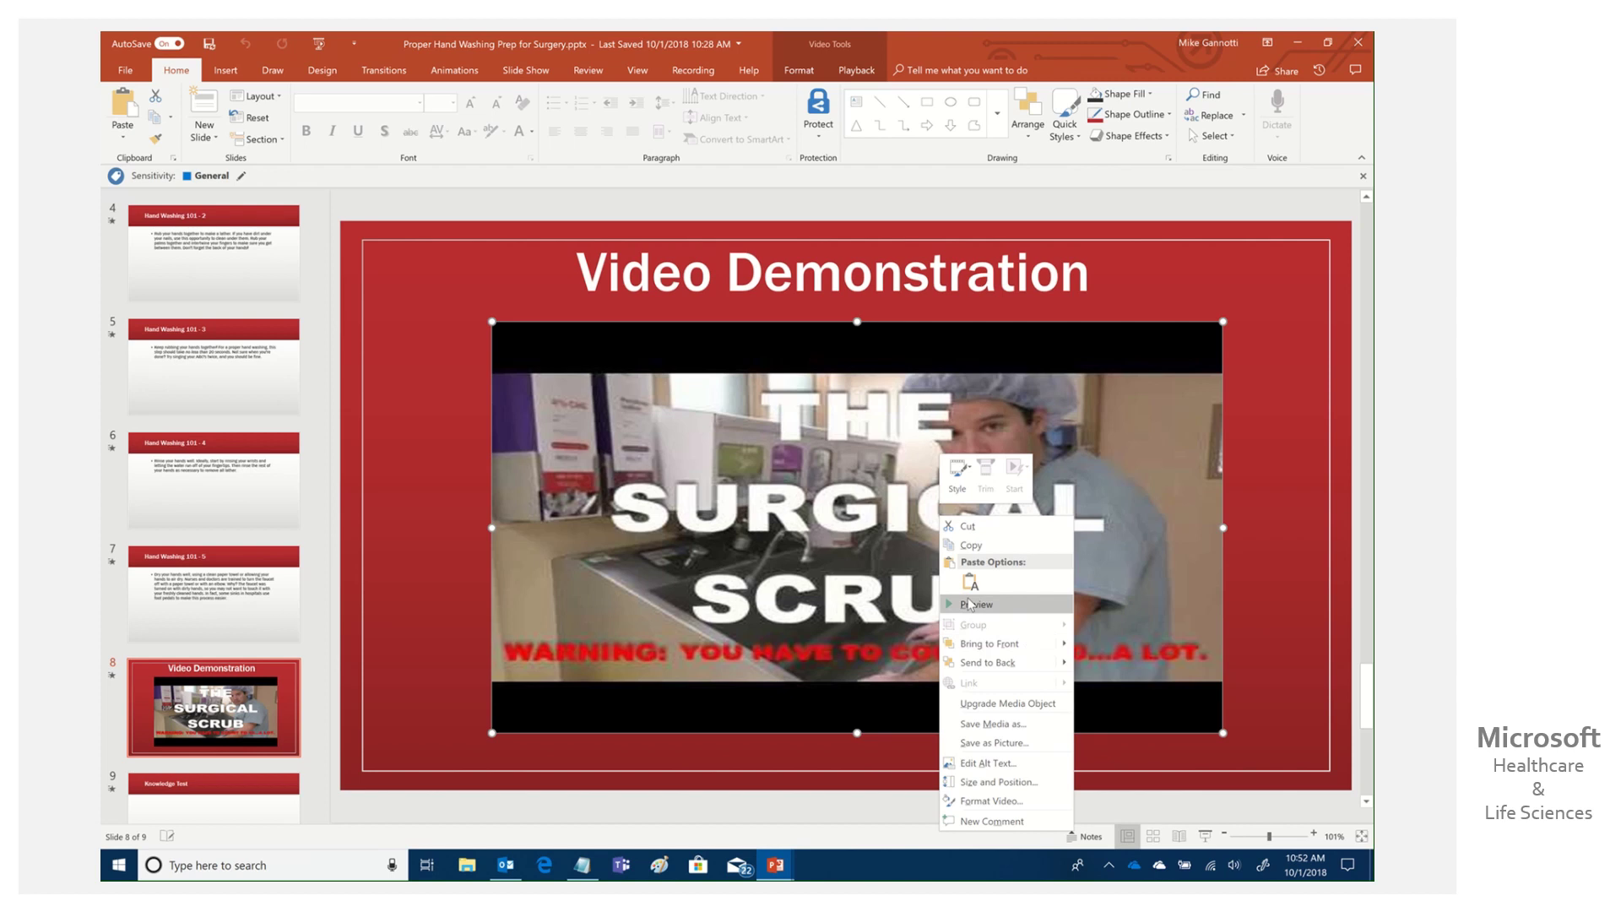
pyautogui.click(971, 603)
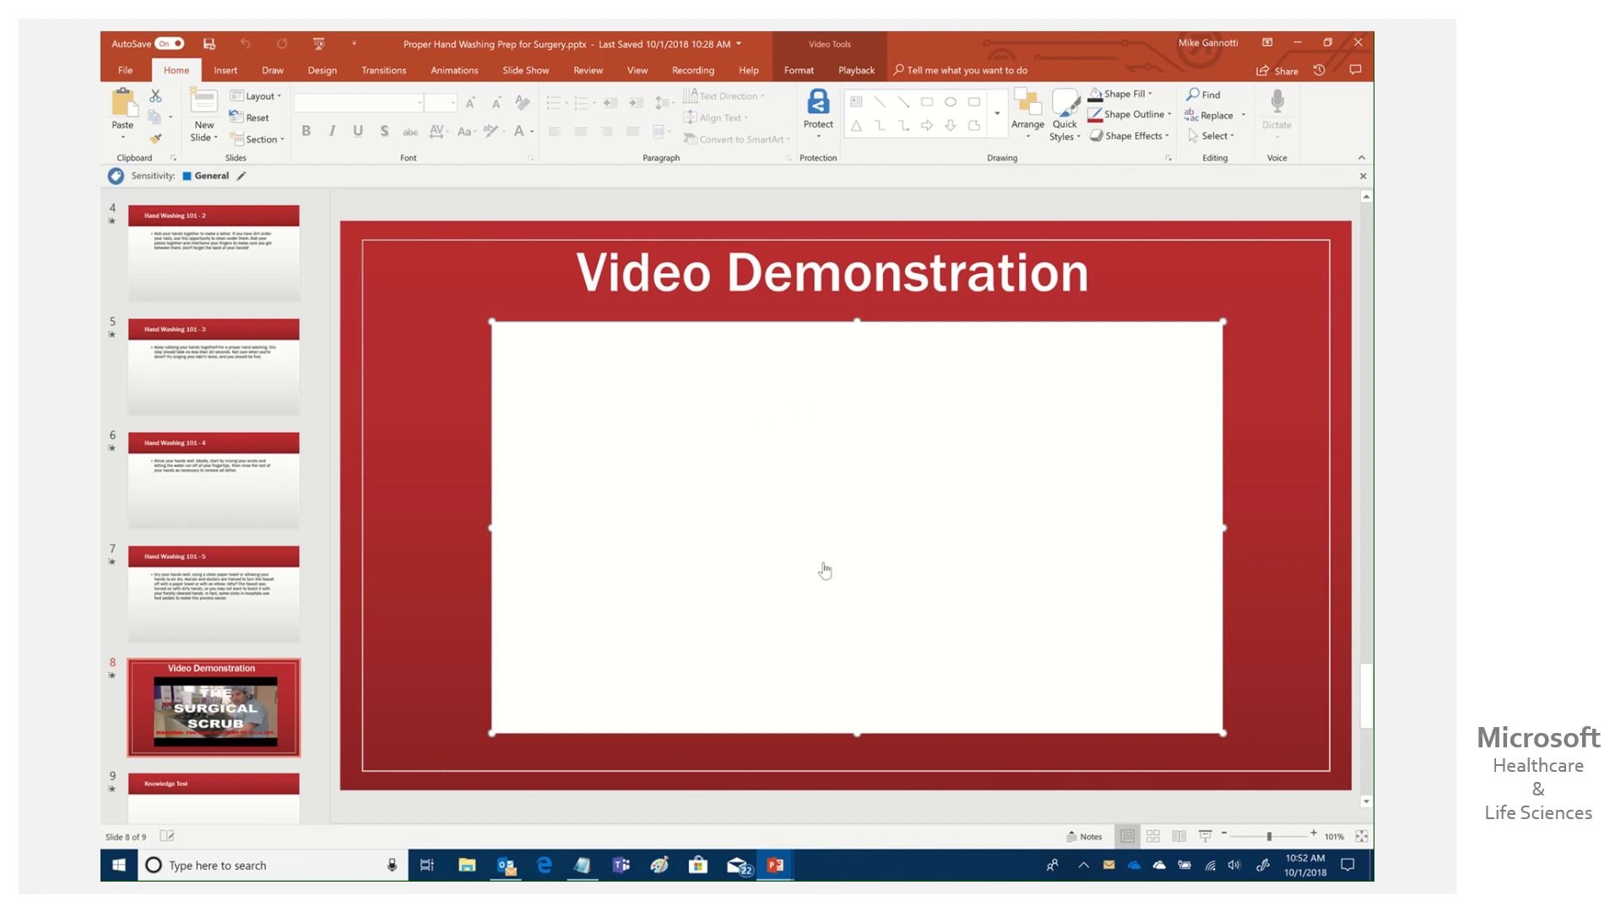
pyautogui.rightClick(841, 547)
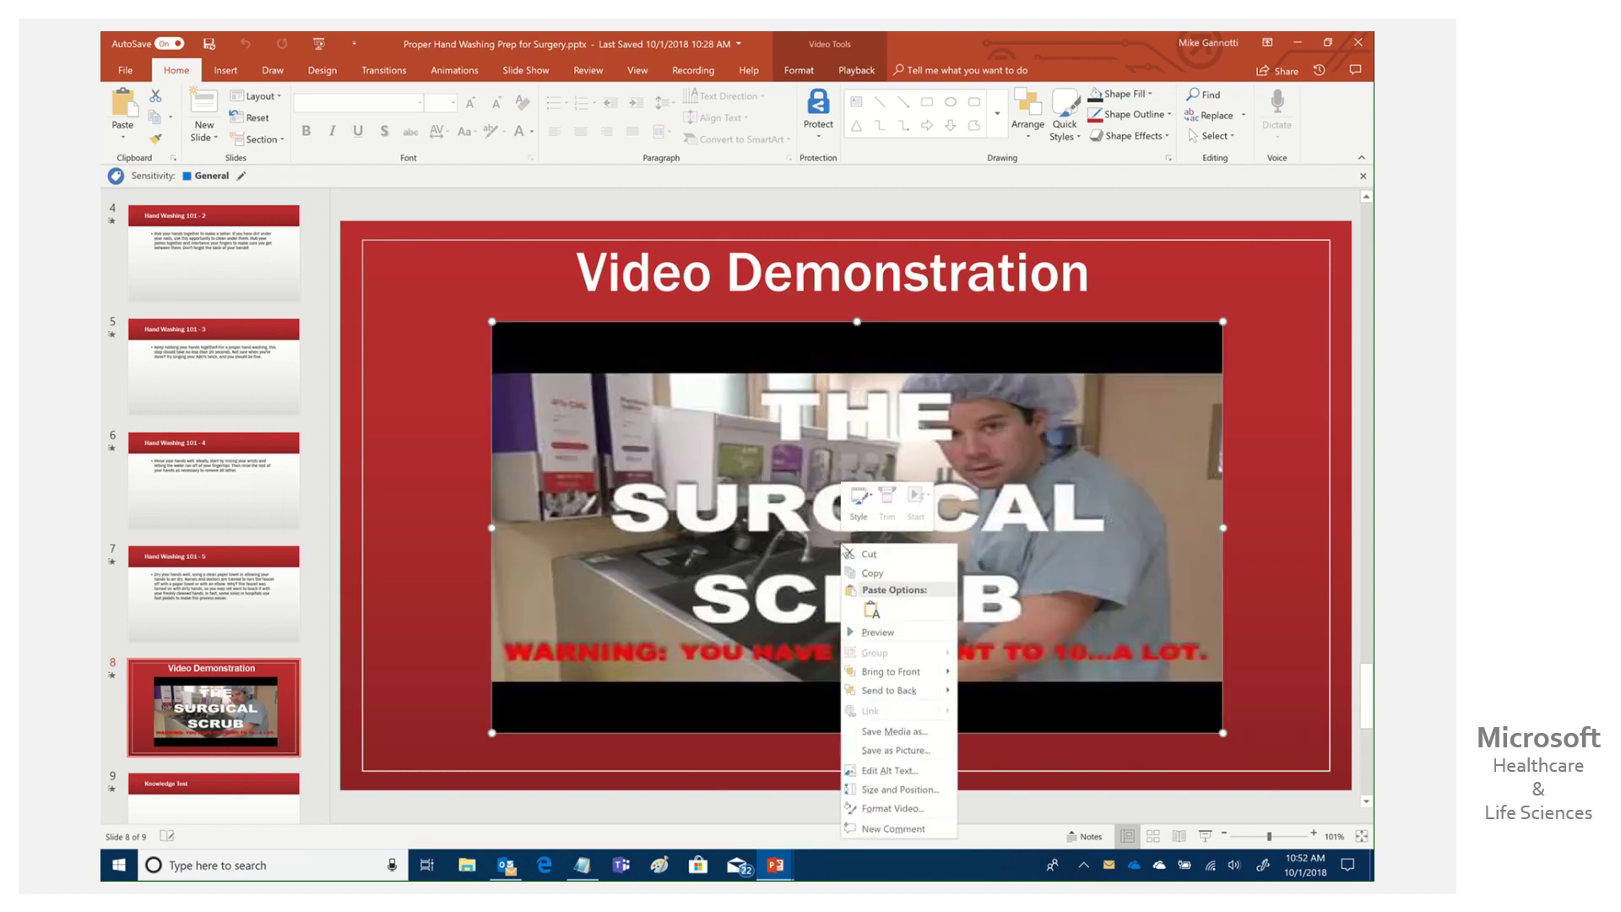
pyautogui.click(848, 633)
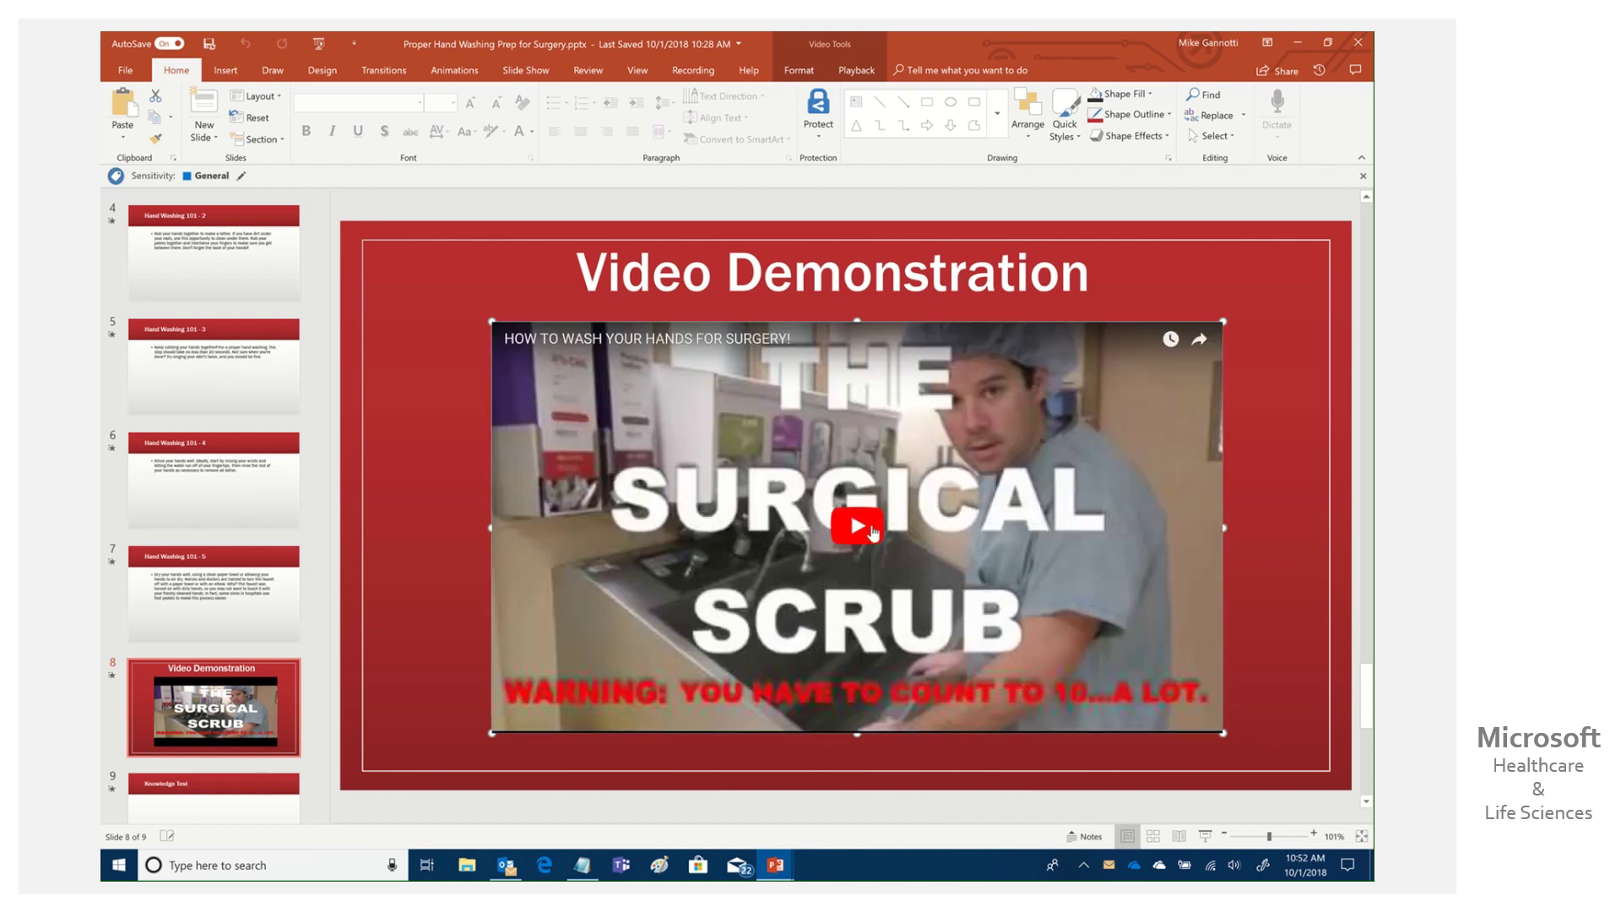
pyautogui.click(869, 530)
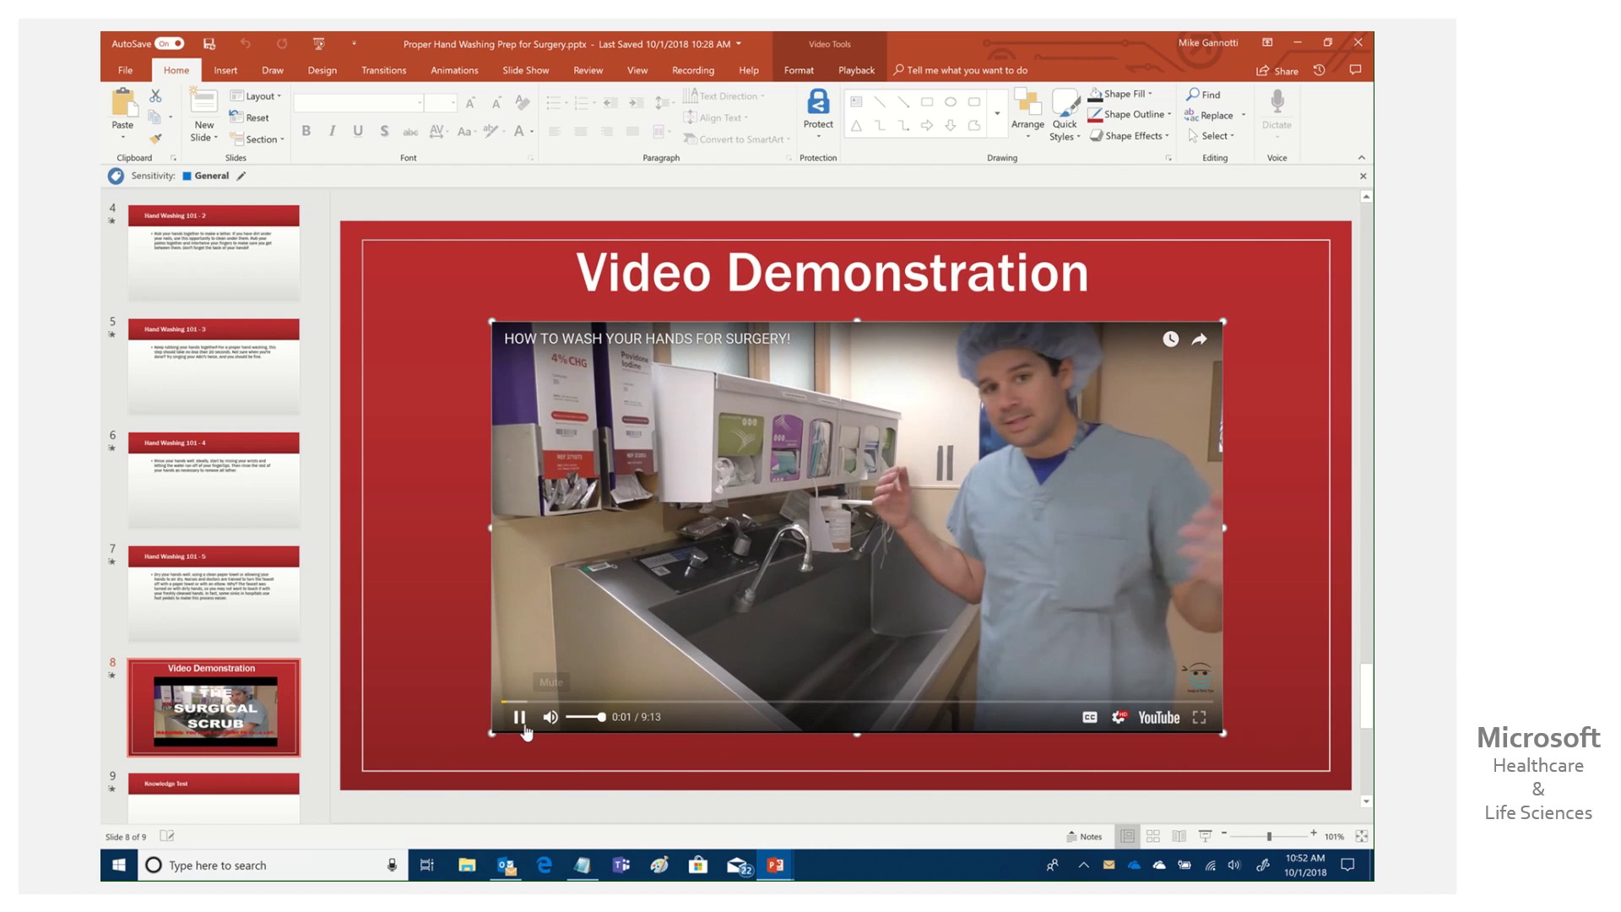
pyautogui.click(703, 547)
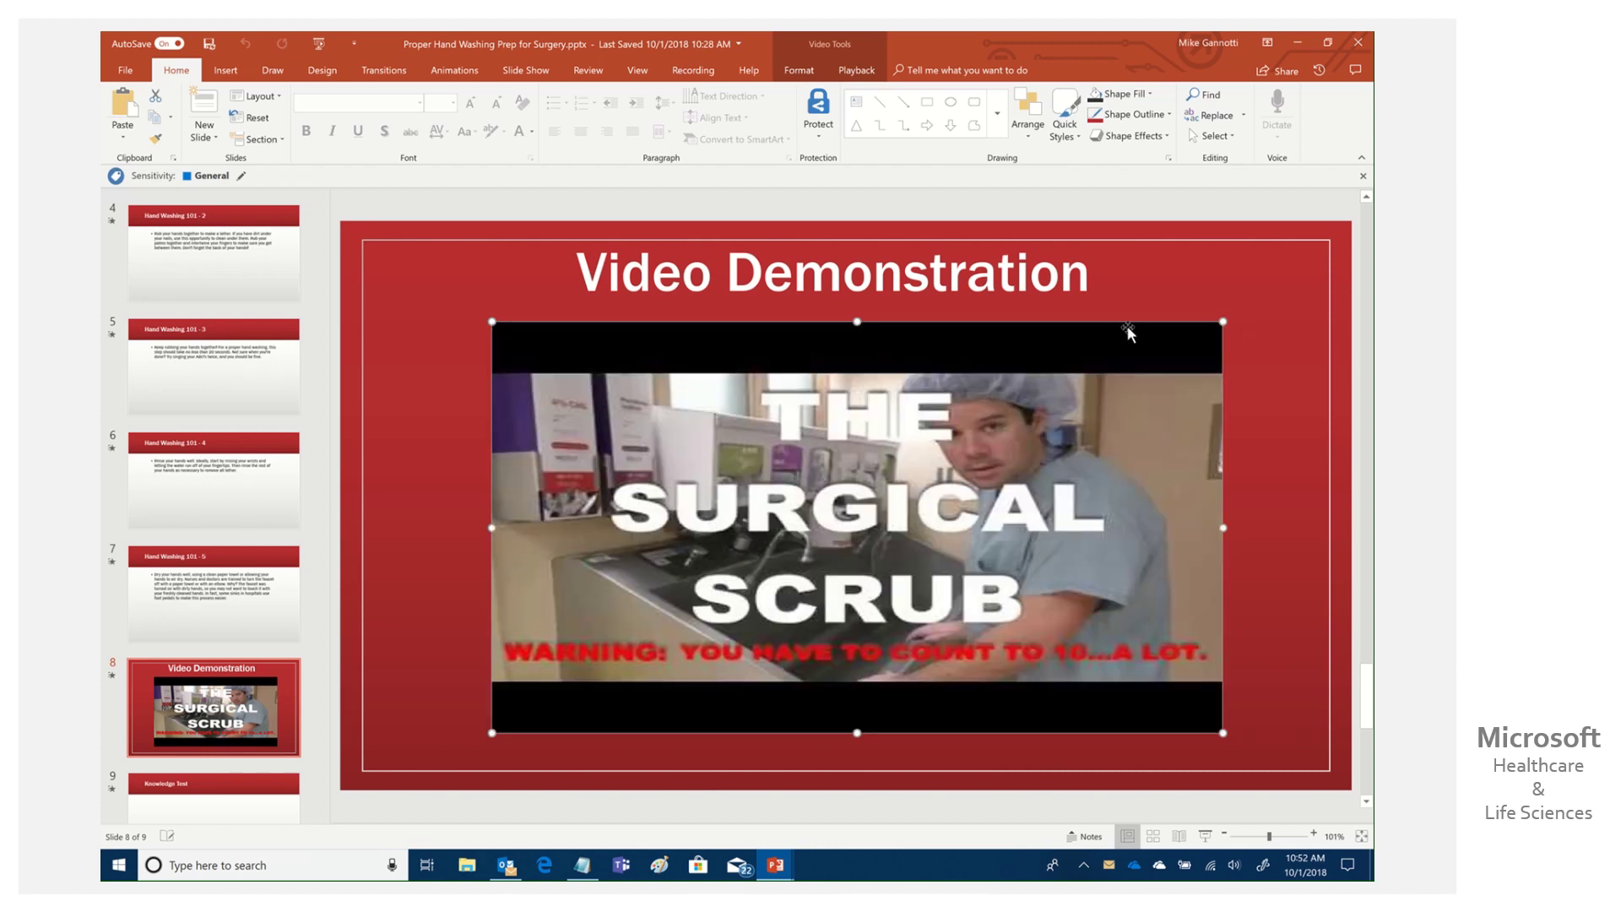
pyautogui.click(329, 711)
pyautogui.scroll(-1, 328, 711)
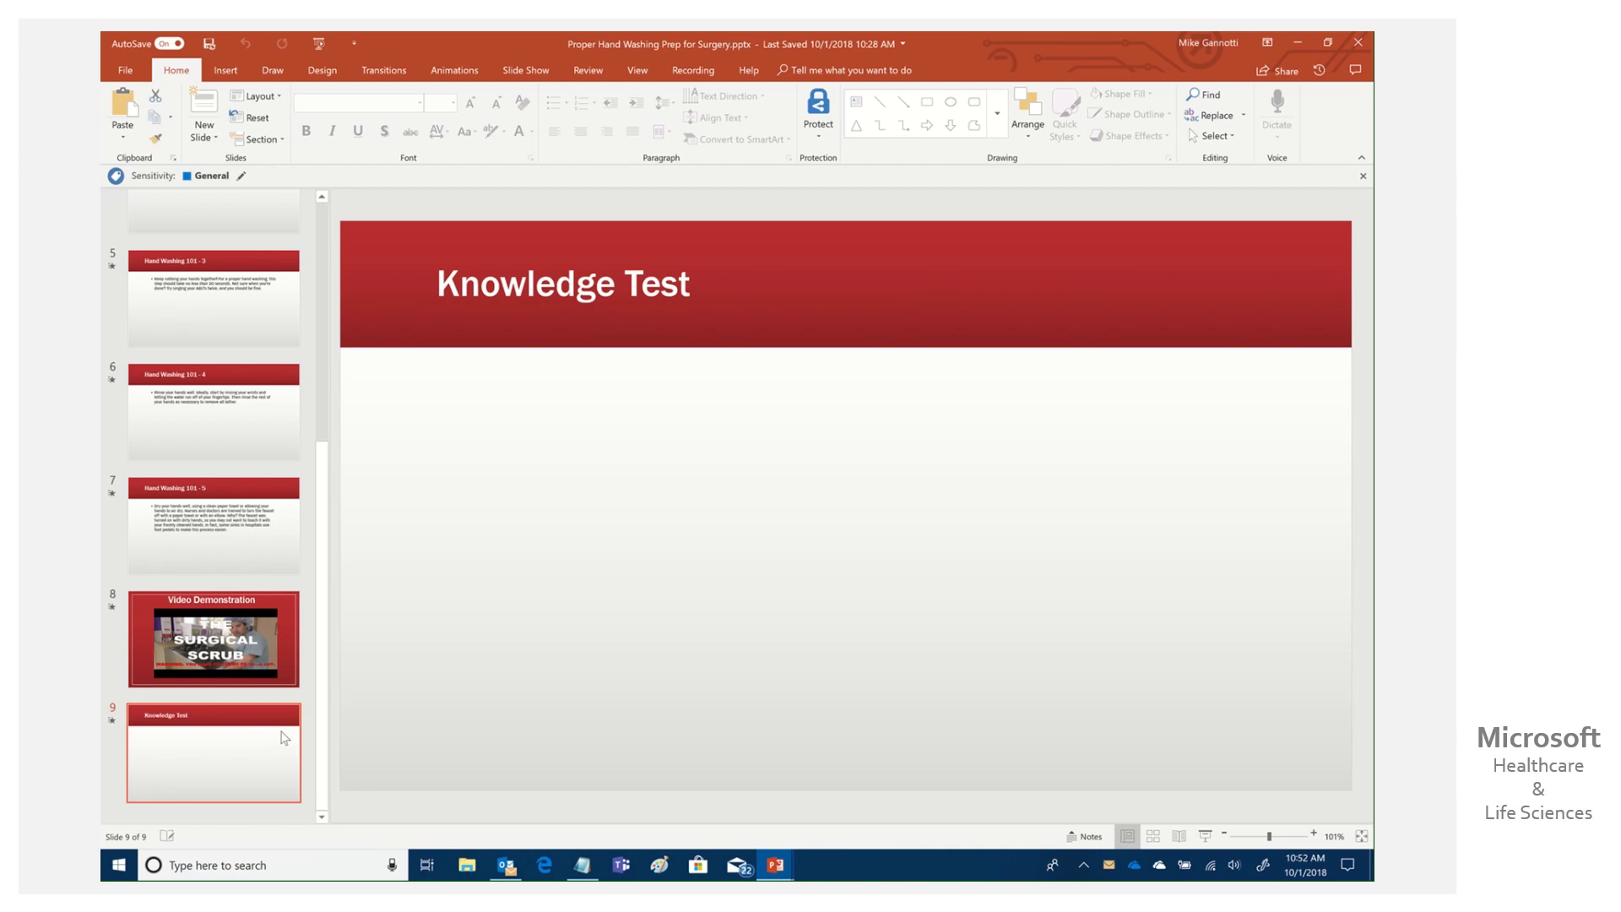
# Delete the Knowledge Test slide, add a Blank slide 9, and open the Microsoft Forms pane.
pyautogui.press('Delete')
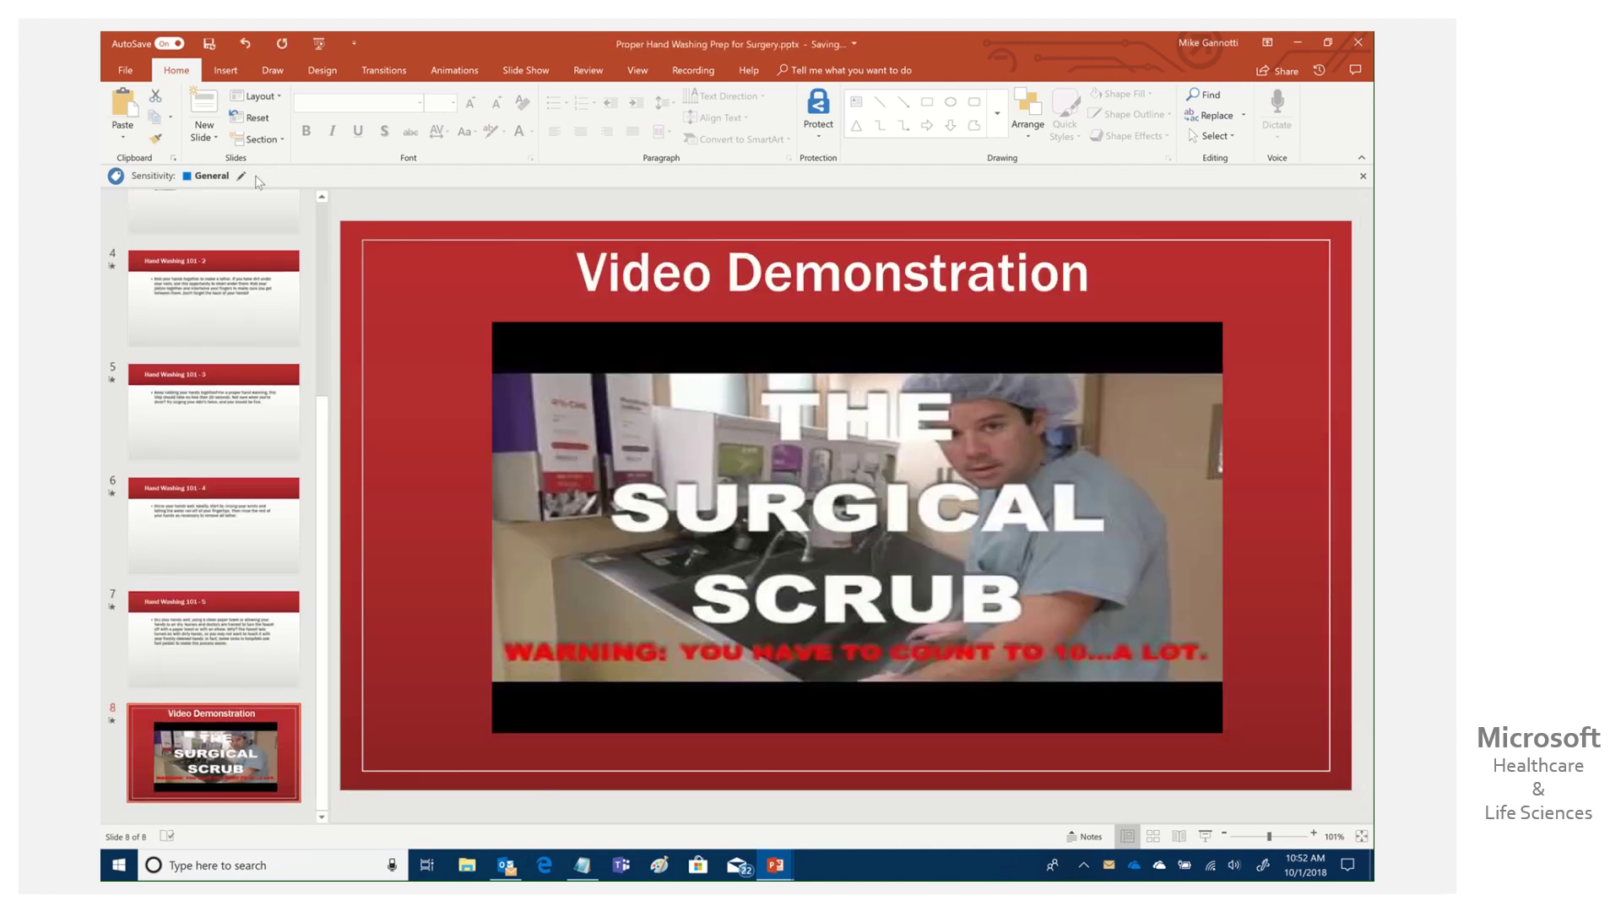
pyautogui.click(206, 135)
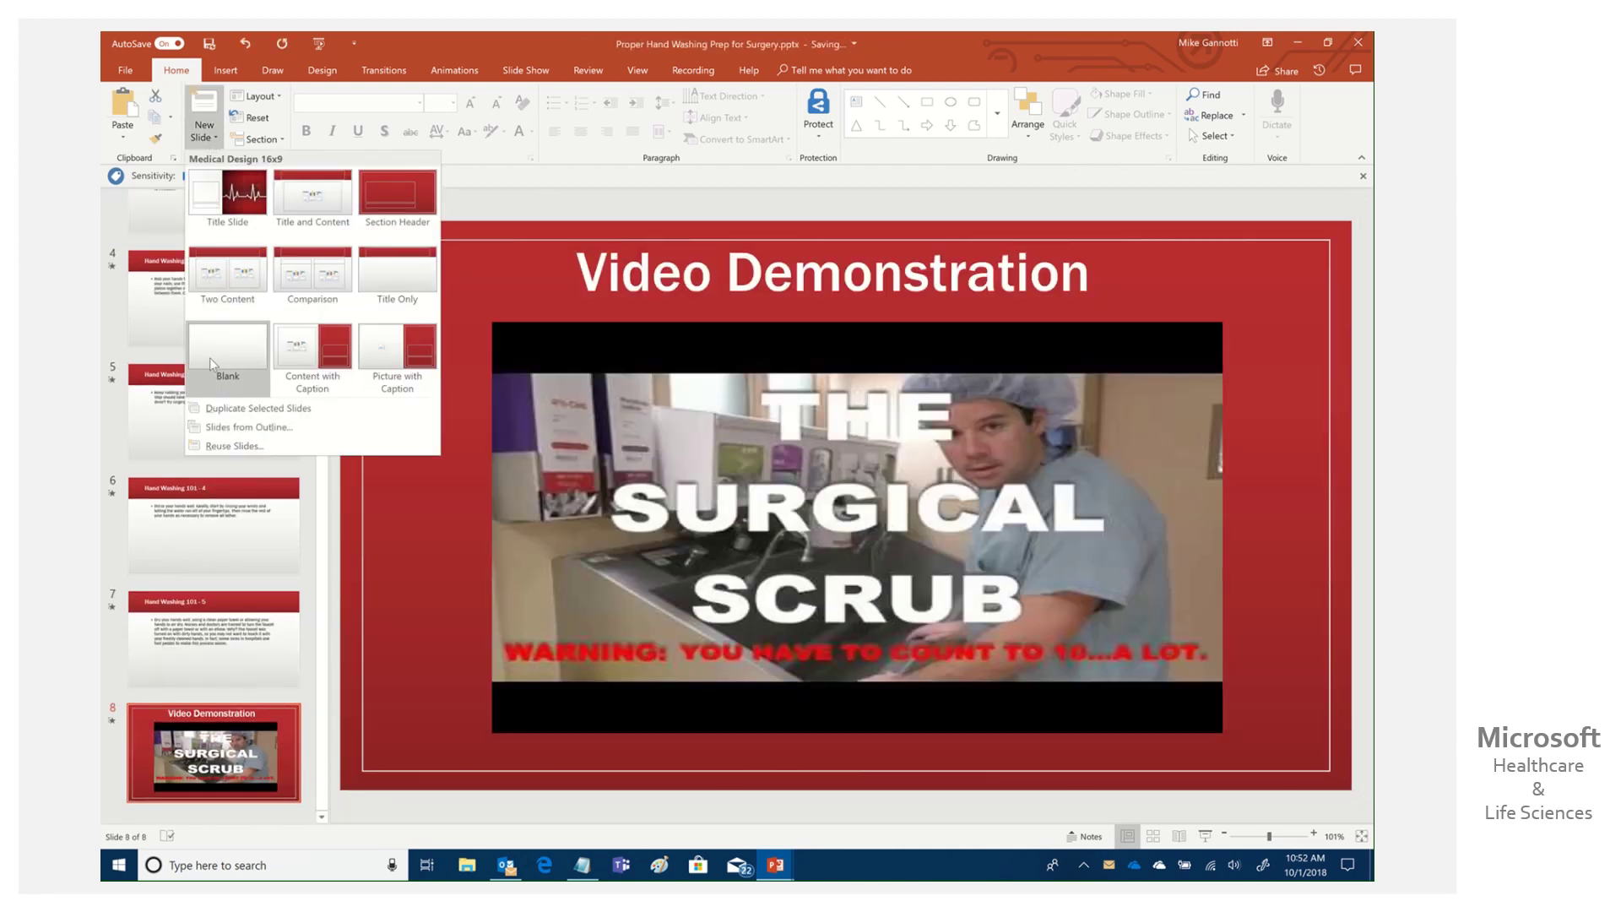
pyautogui.click(213, 364)
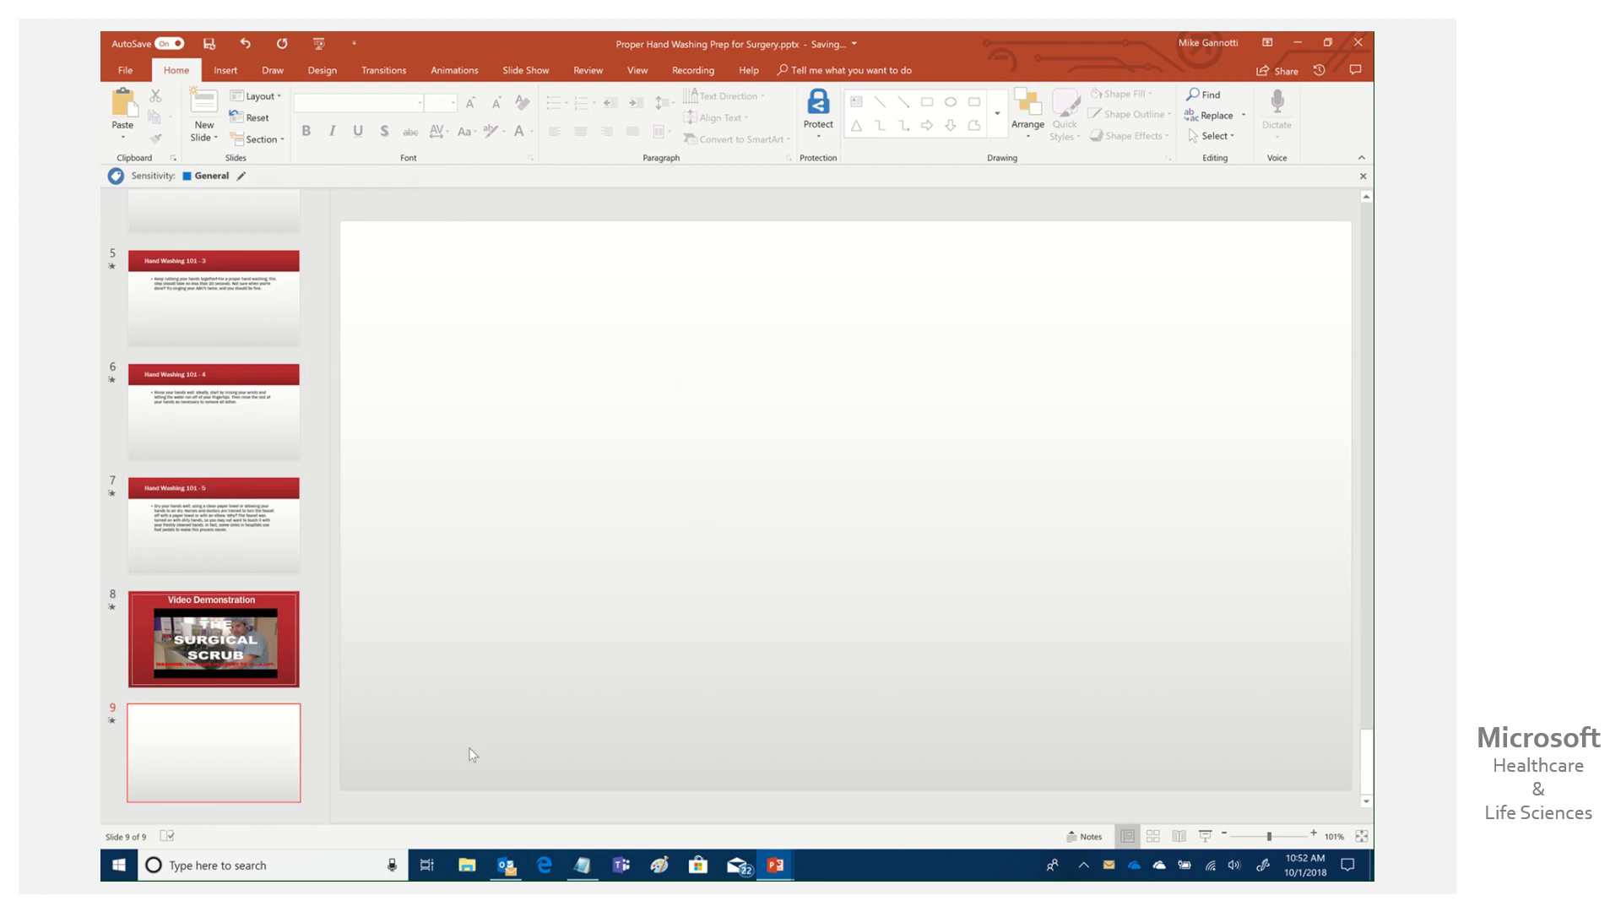
pyautogui.click(228, 71)
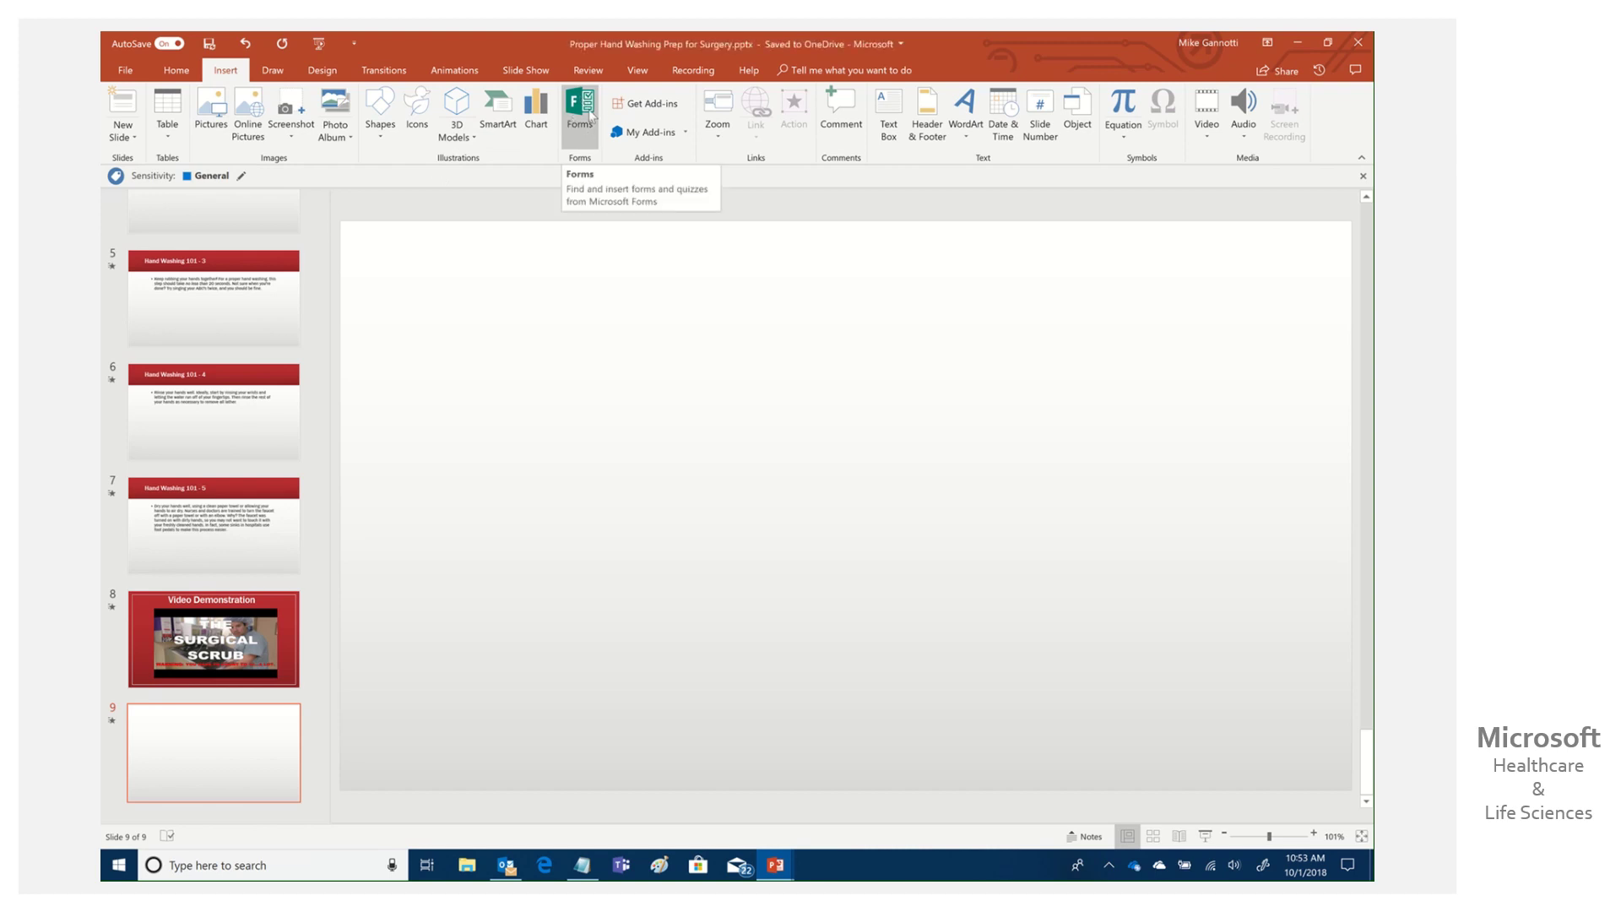
pyautogui.click(590, 116)
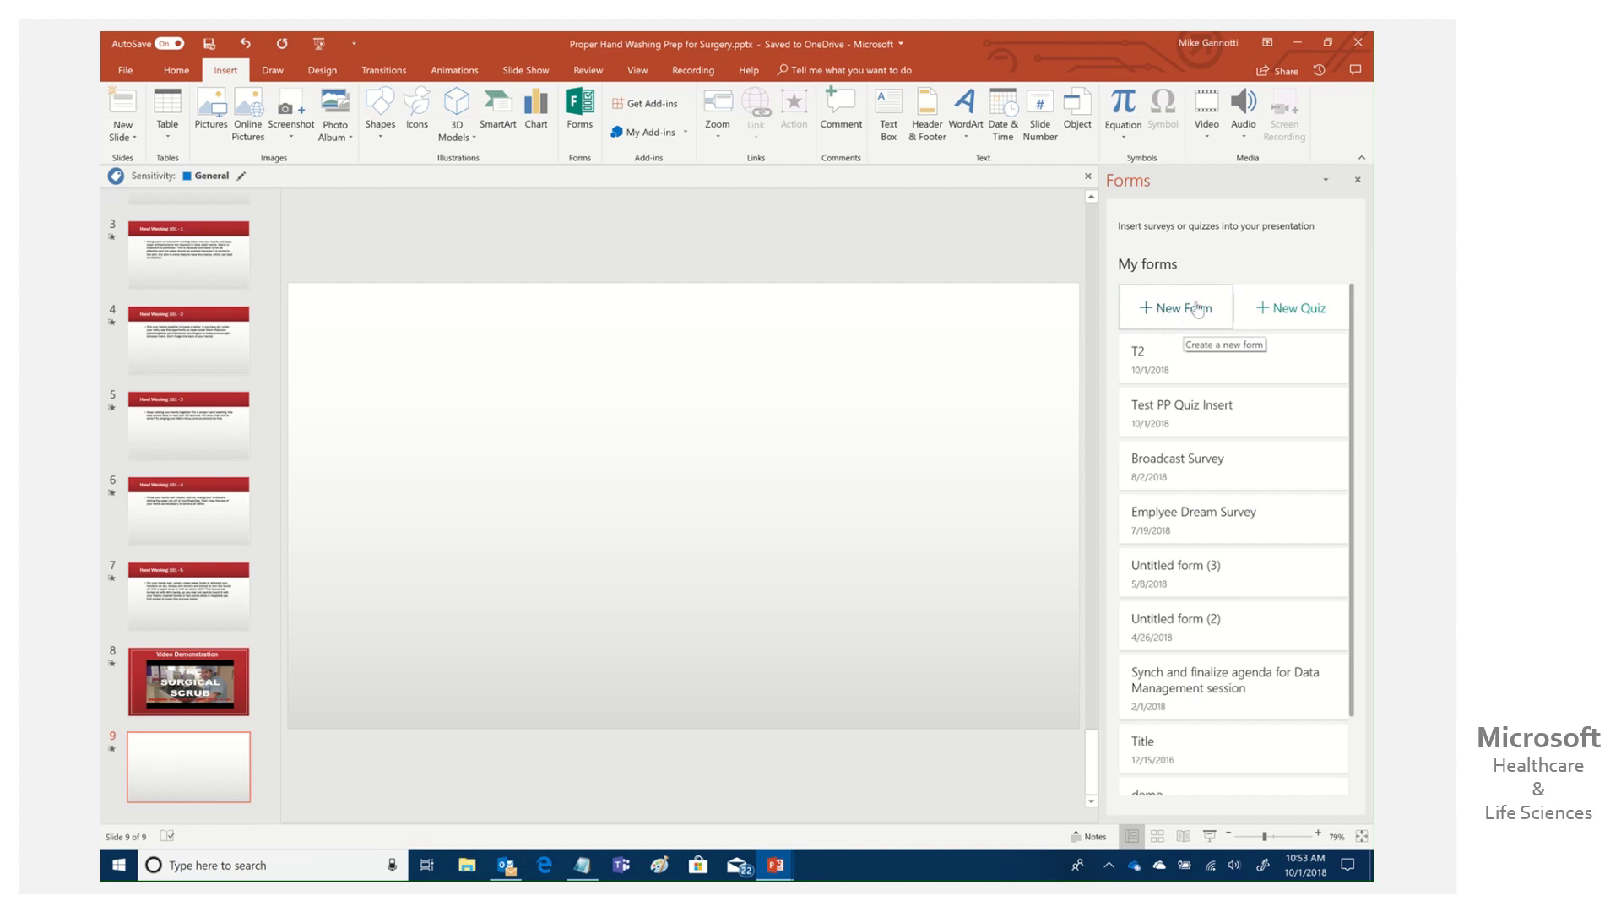
# Create a new quiz titled 'Surgery Prep Hand Washing' and begin adding a question.
pyautogui.click(1292, 310)
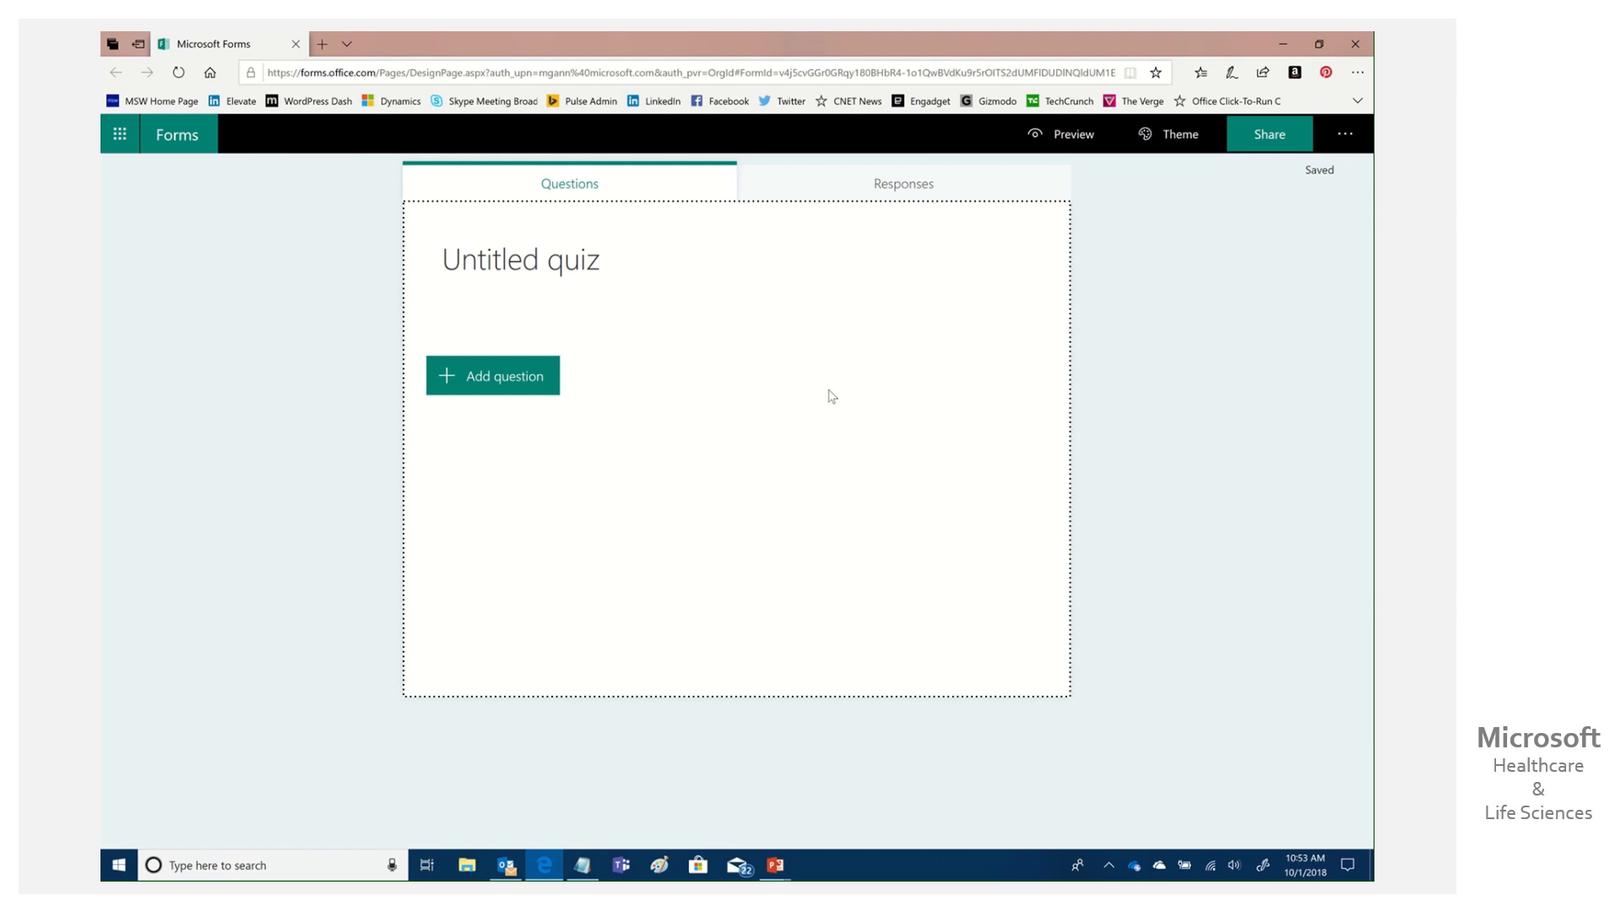
pyautogui.click(572, 252)
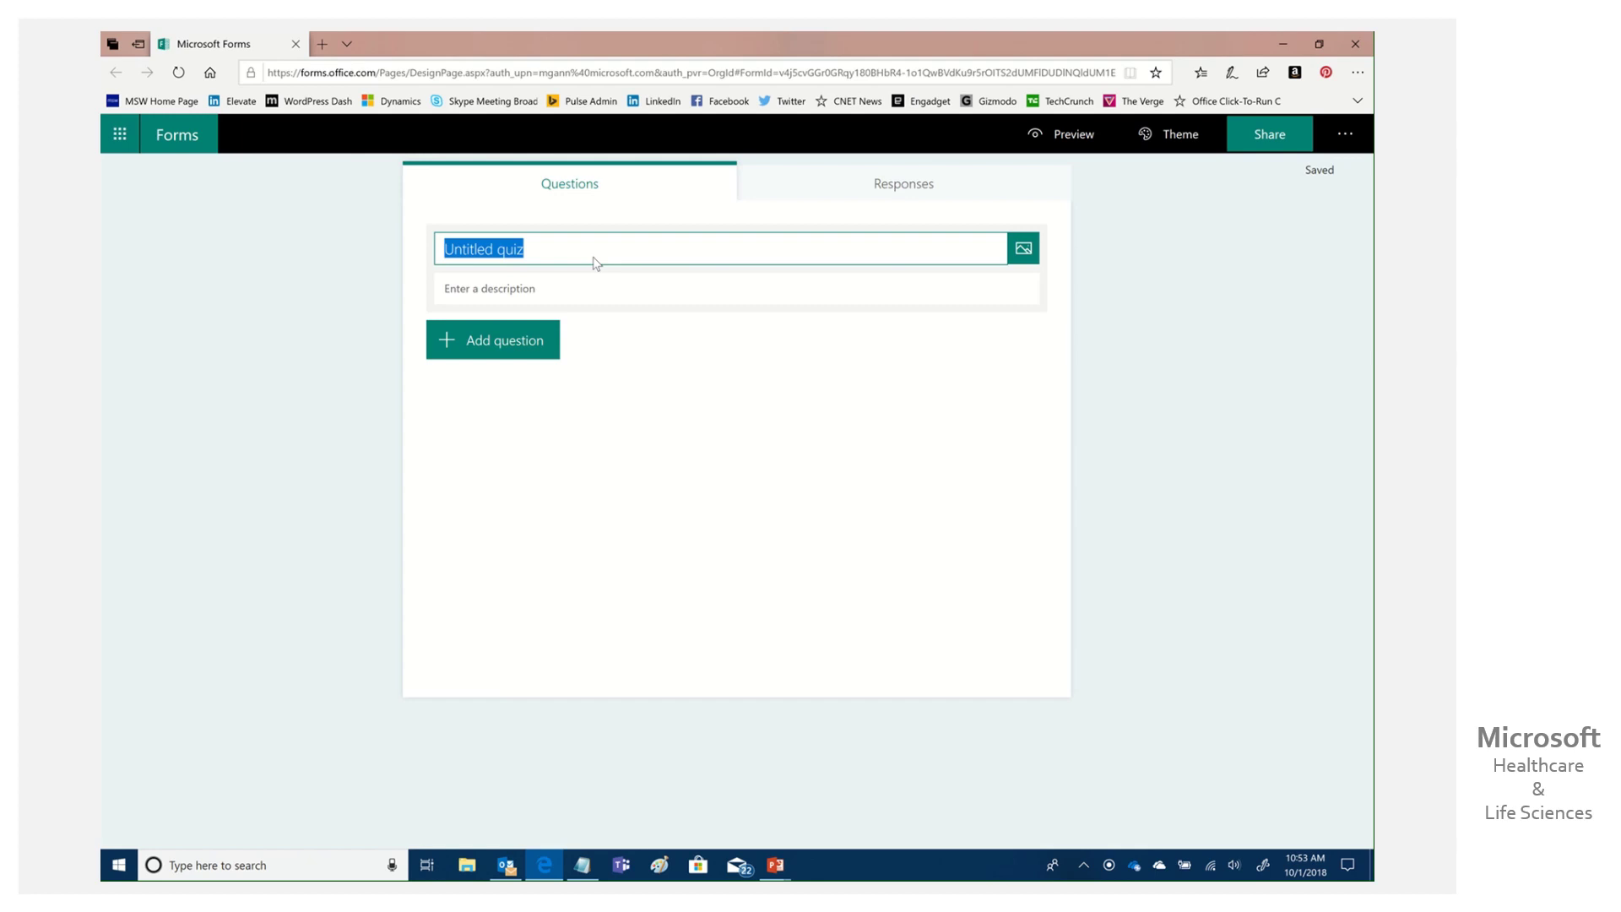
pyautogui.write('Surg')
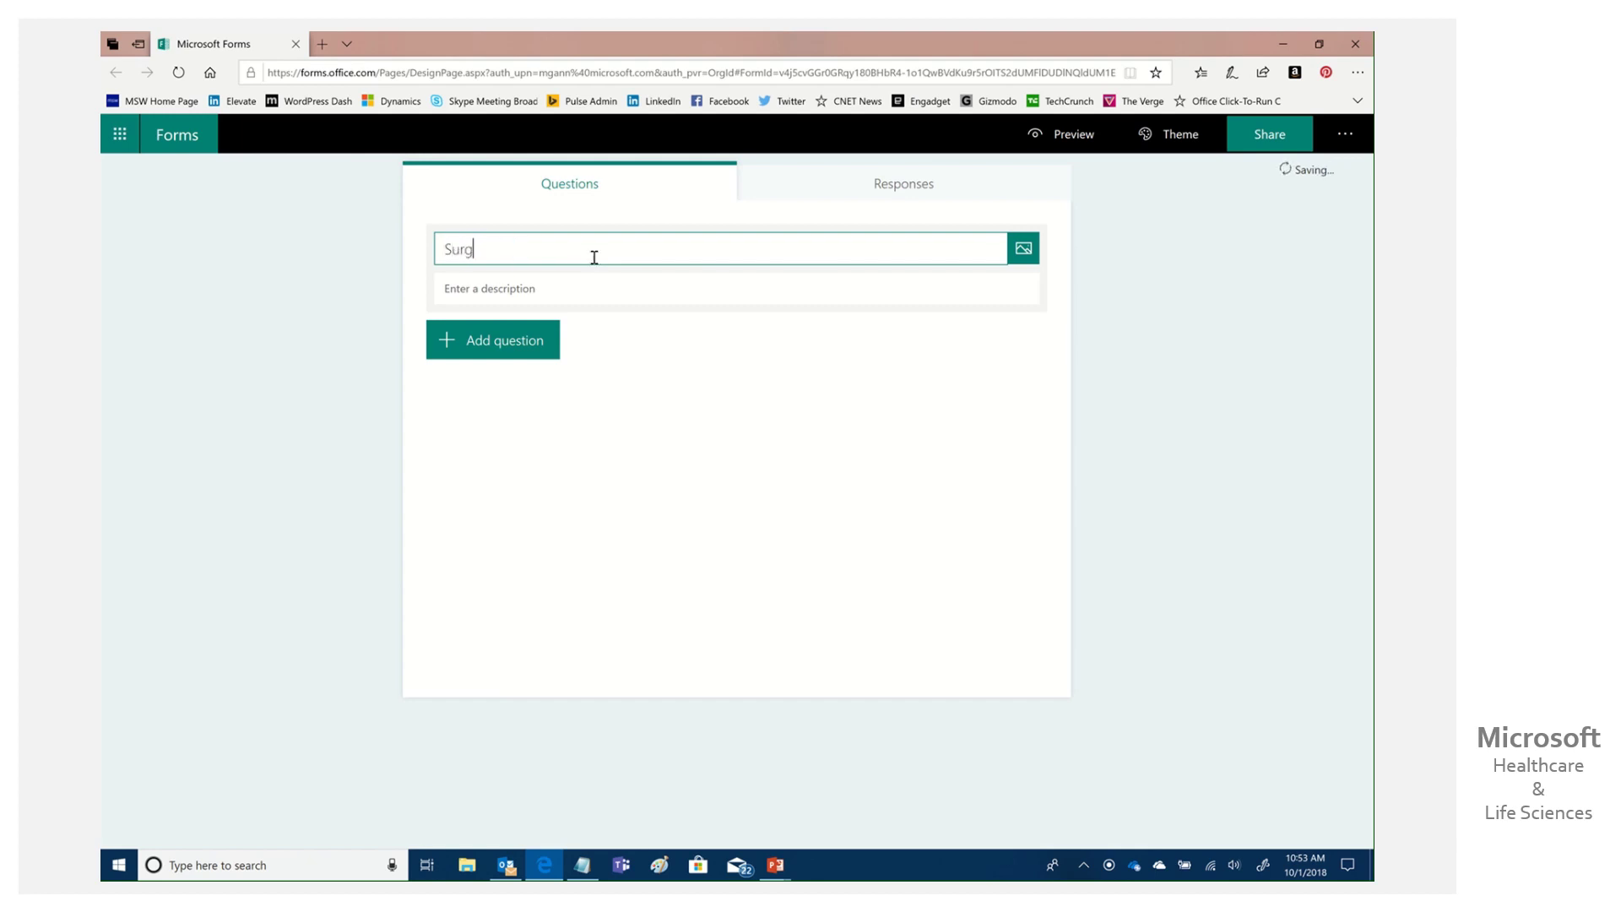
pyautogui.write('ery Prep Hand Washing')
pyautogui.click(496, 343)
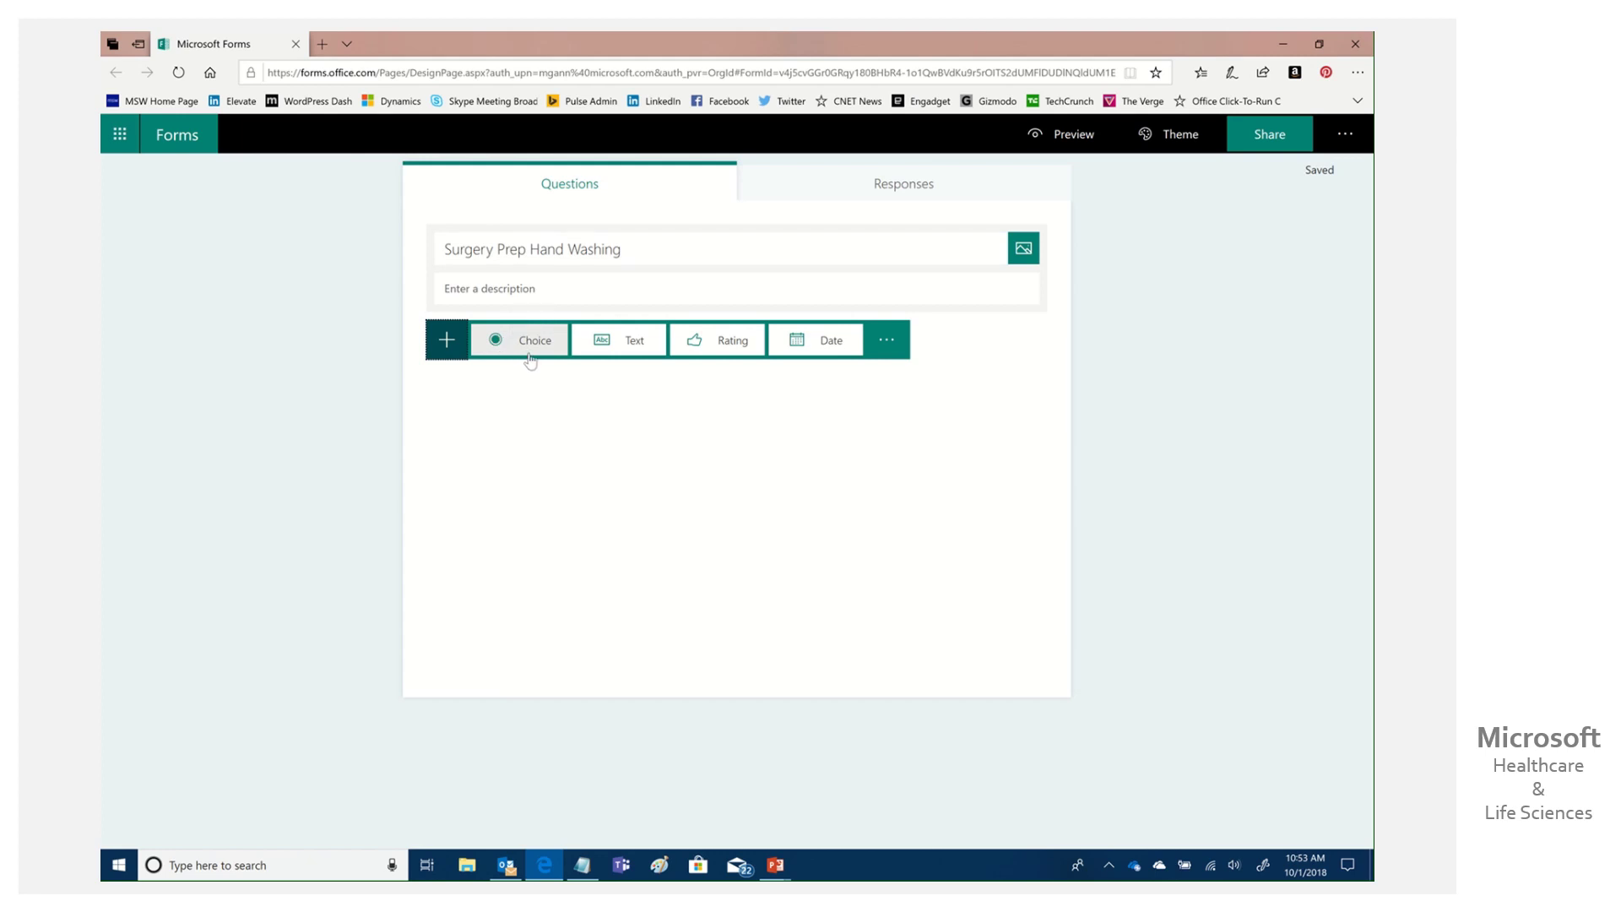
# Add the multiple-choice question 'When Washing should you use the provided Soap' with first answer Yes.
pyautogui.click(530, 359)
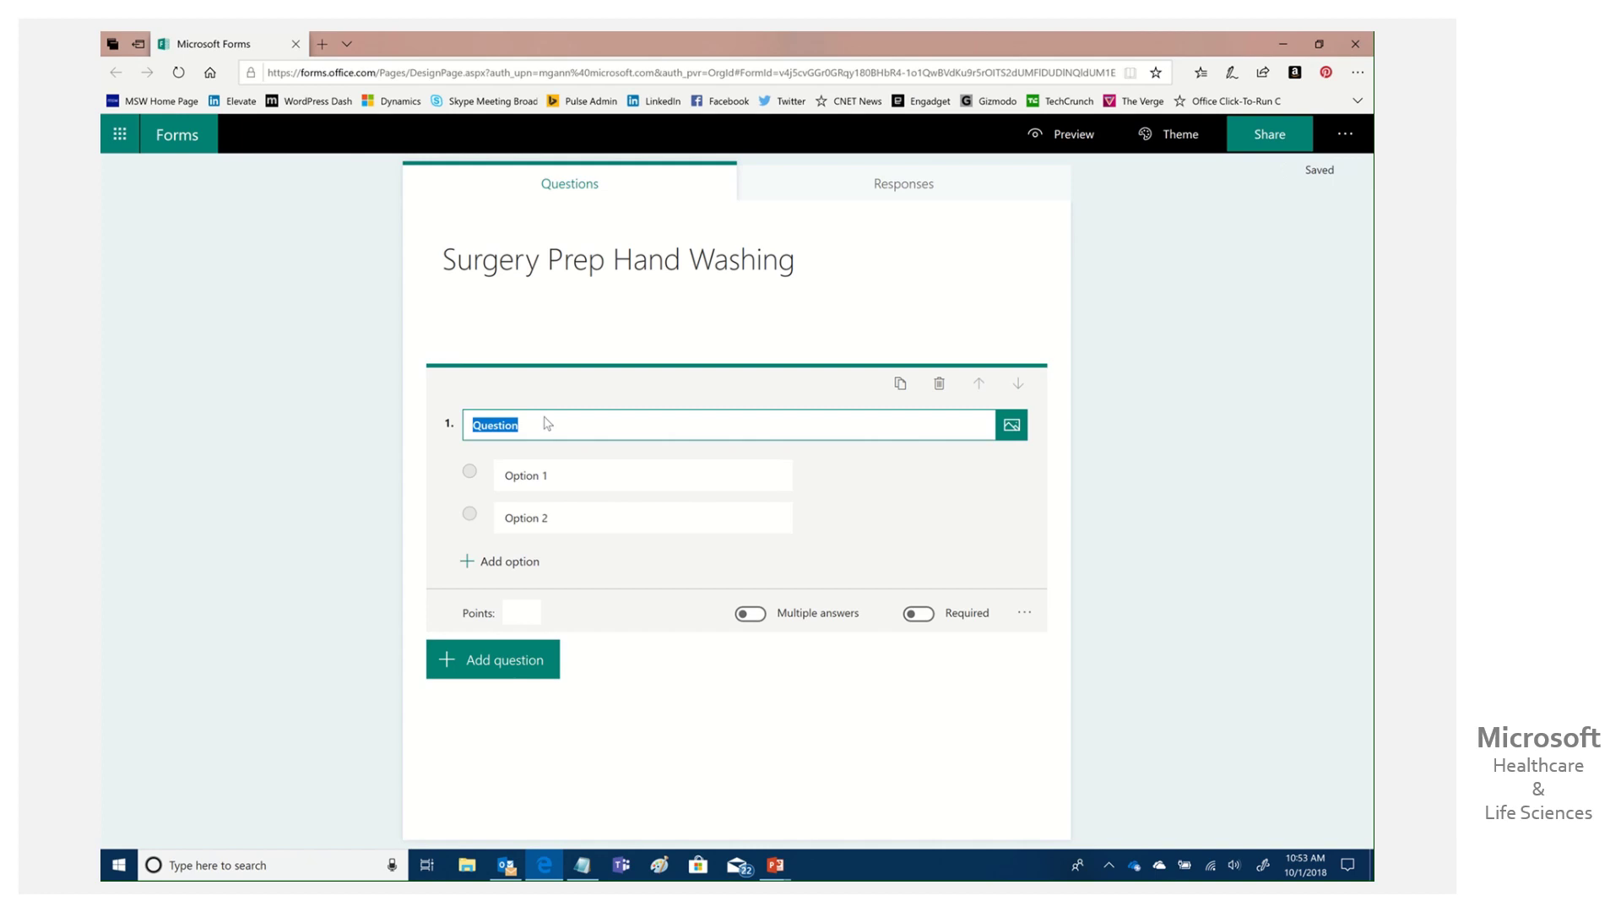
pyautogui.write('When Washing')
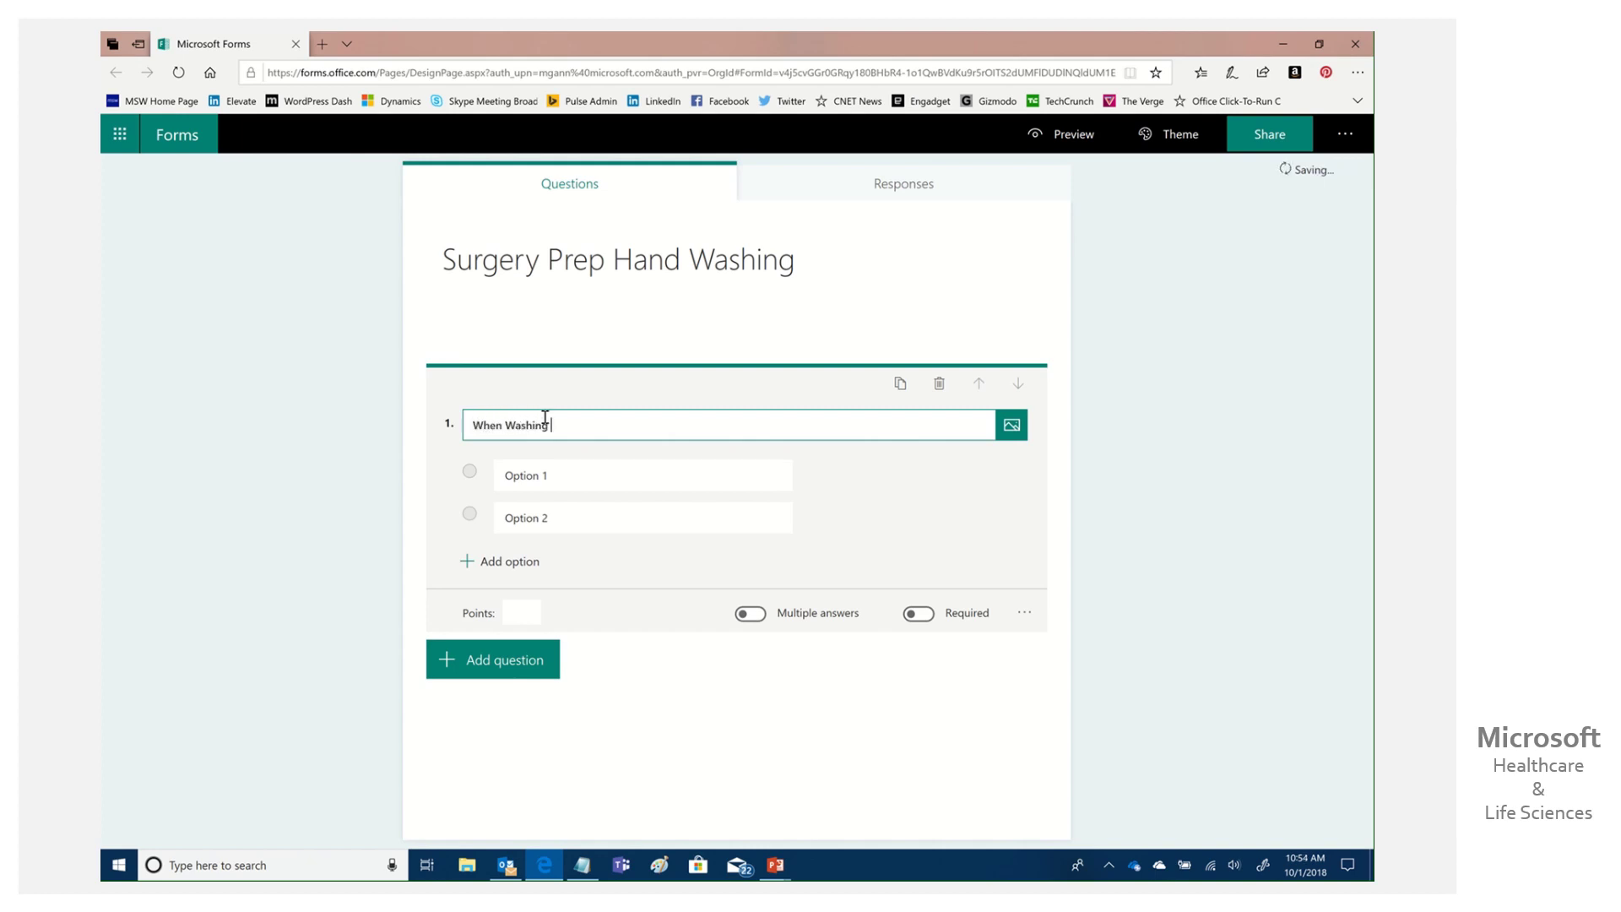
pyautogui.write(' should you use the provided Soap or Not?')
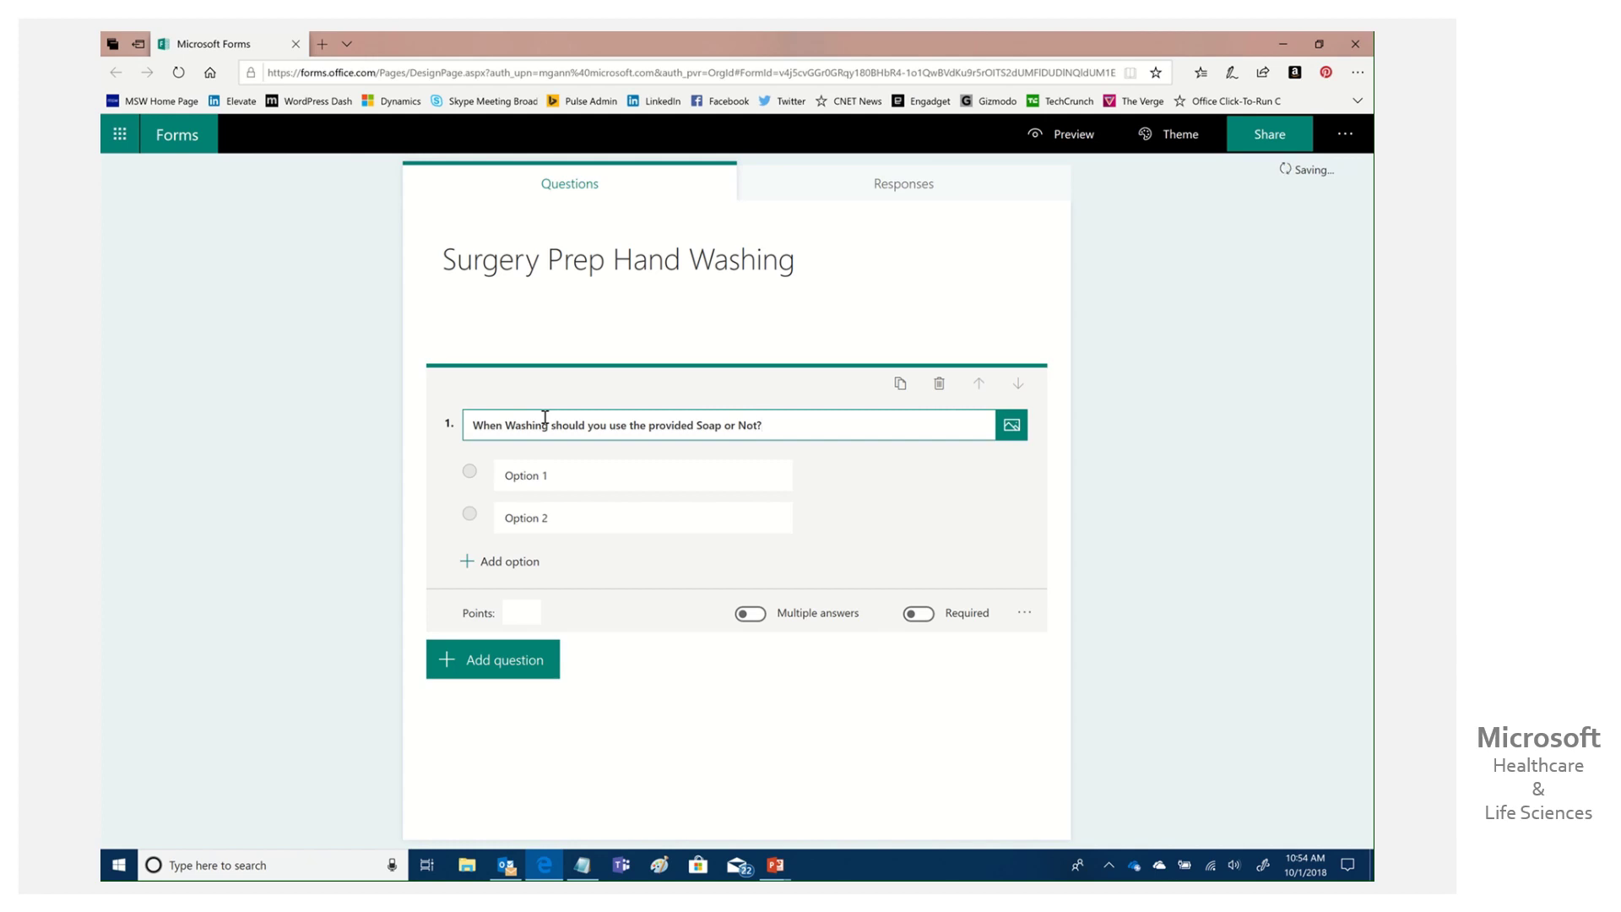
pyautogui.click(535, 474)
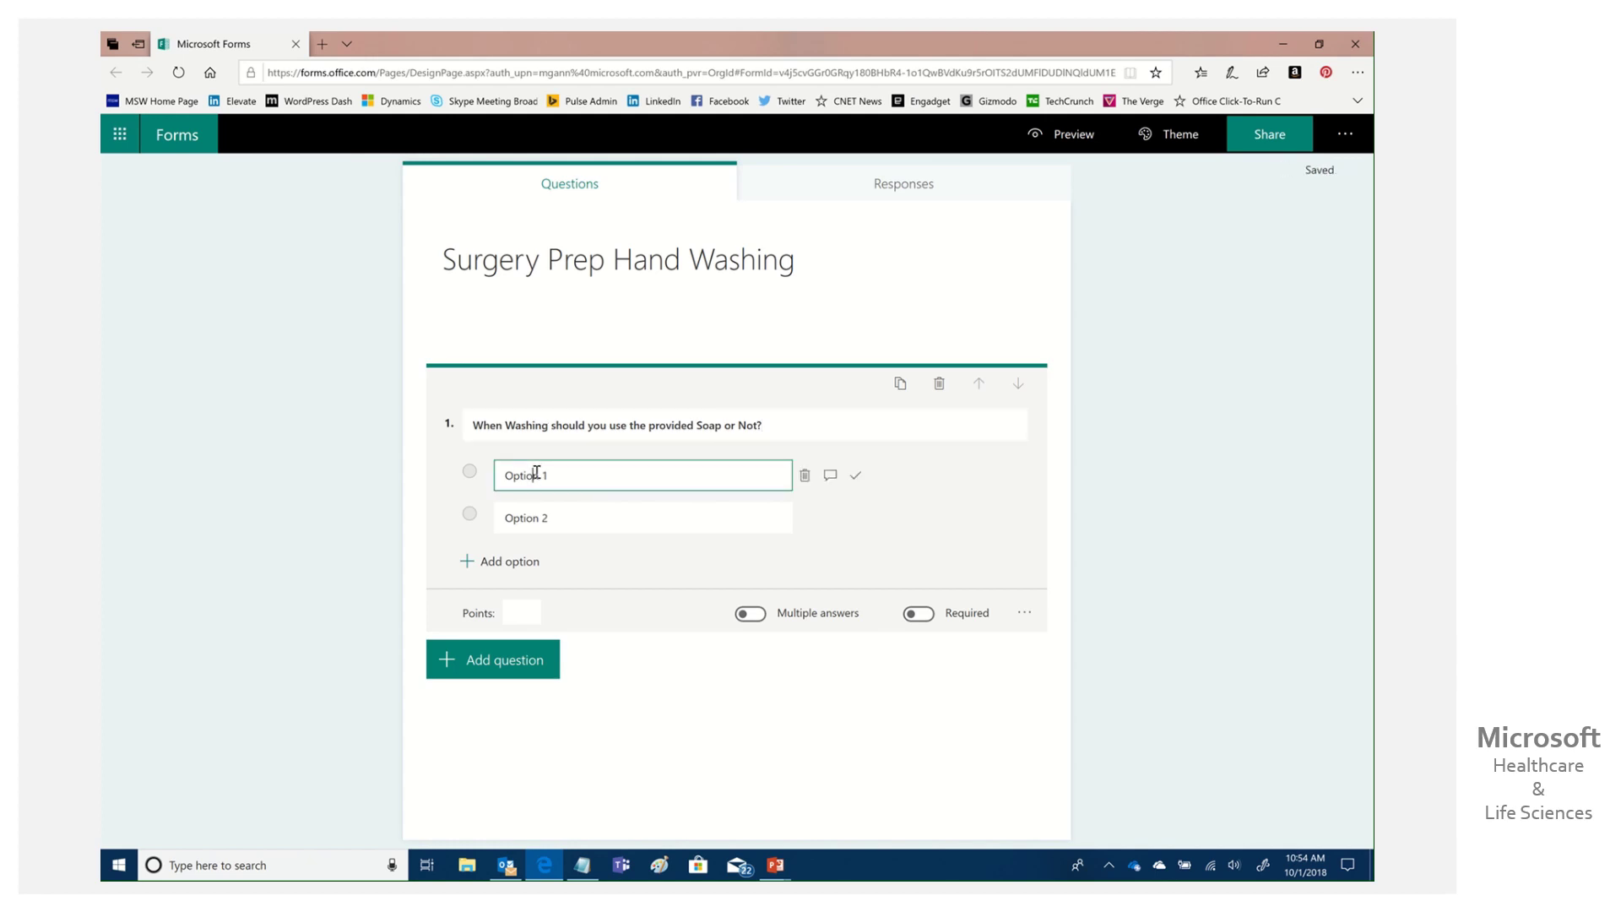
pyautogui.write('Yes')
pyautogui.hotkey('ctrl', 'a')
pyautogui.write('Ye')
# Add the second answer No, make the question required, and mark Yes as correct.
pyautogui.click(590, 518)
pyautogui.write('No')
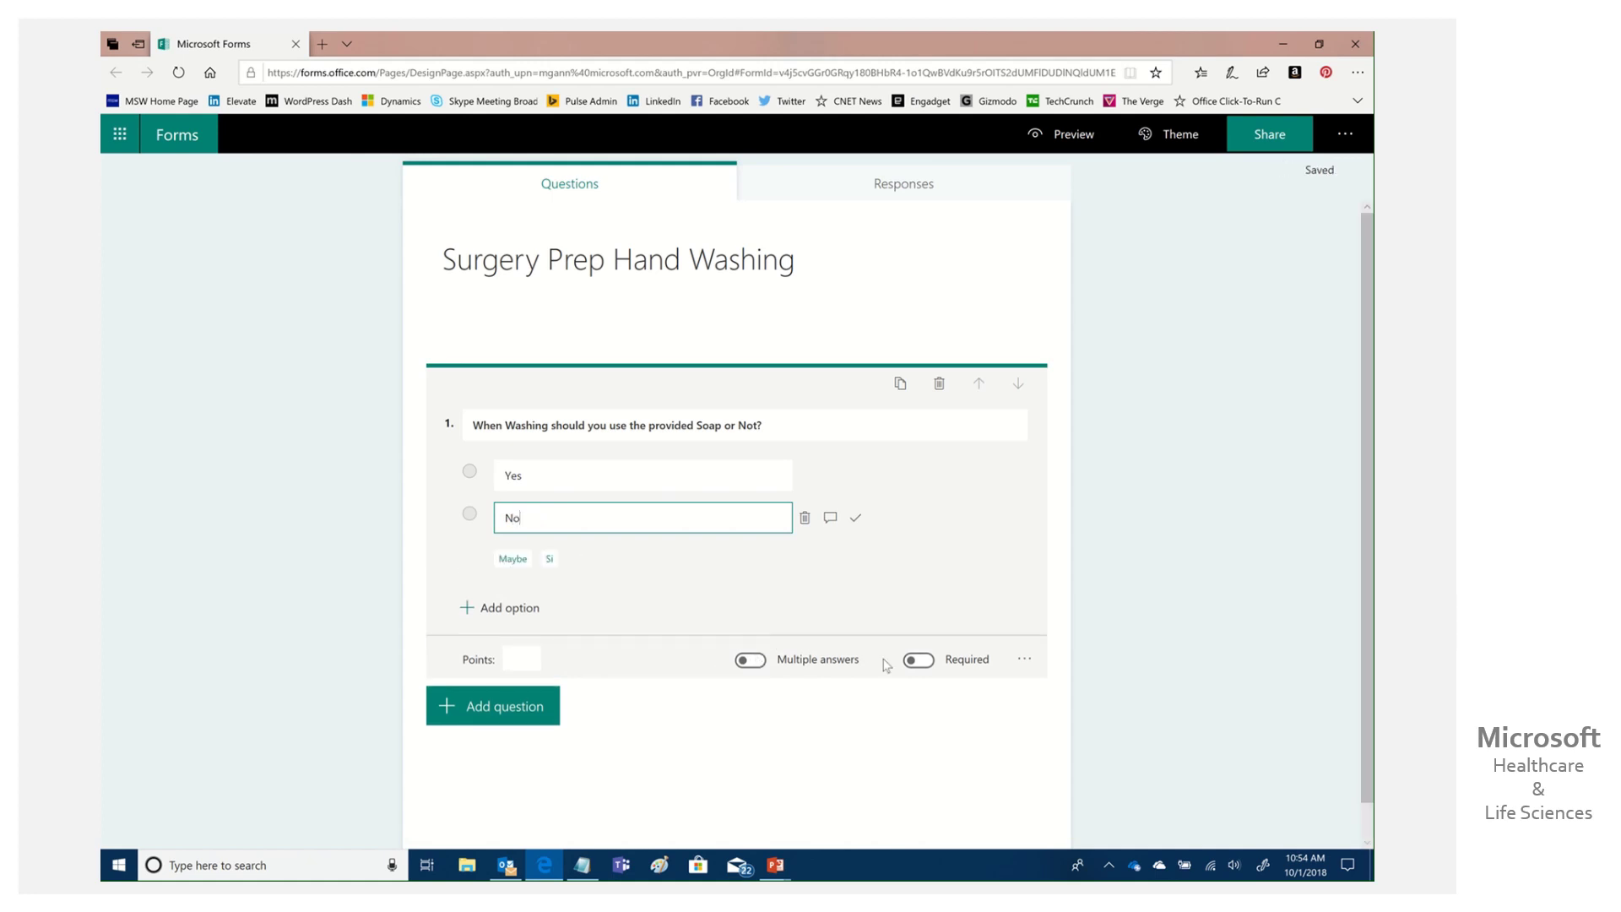
pyautogui.click(915, 663)
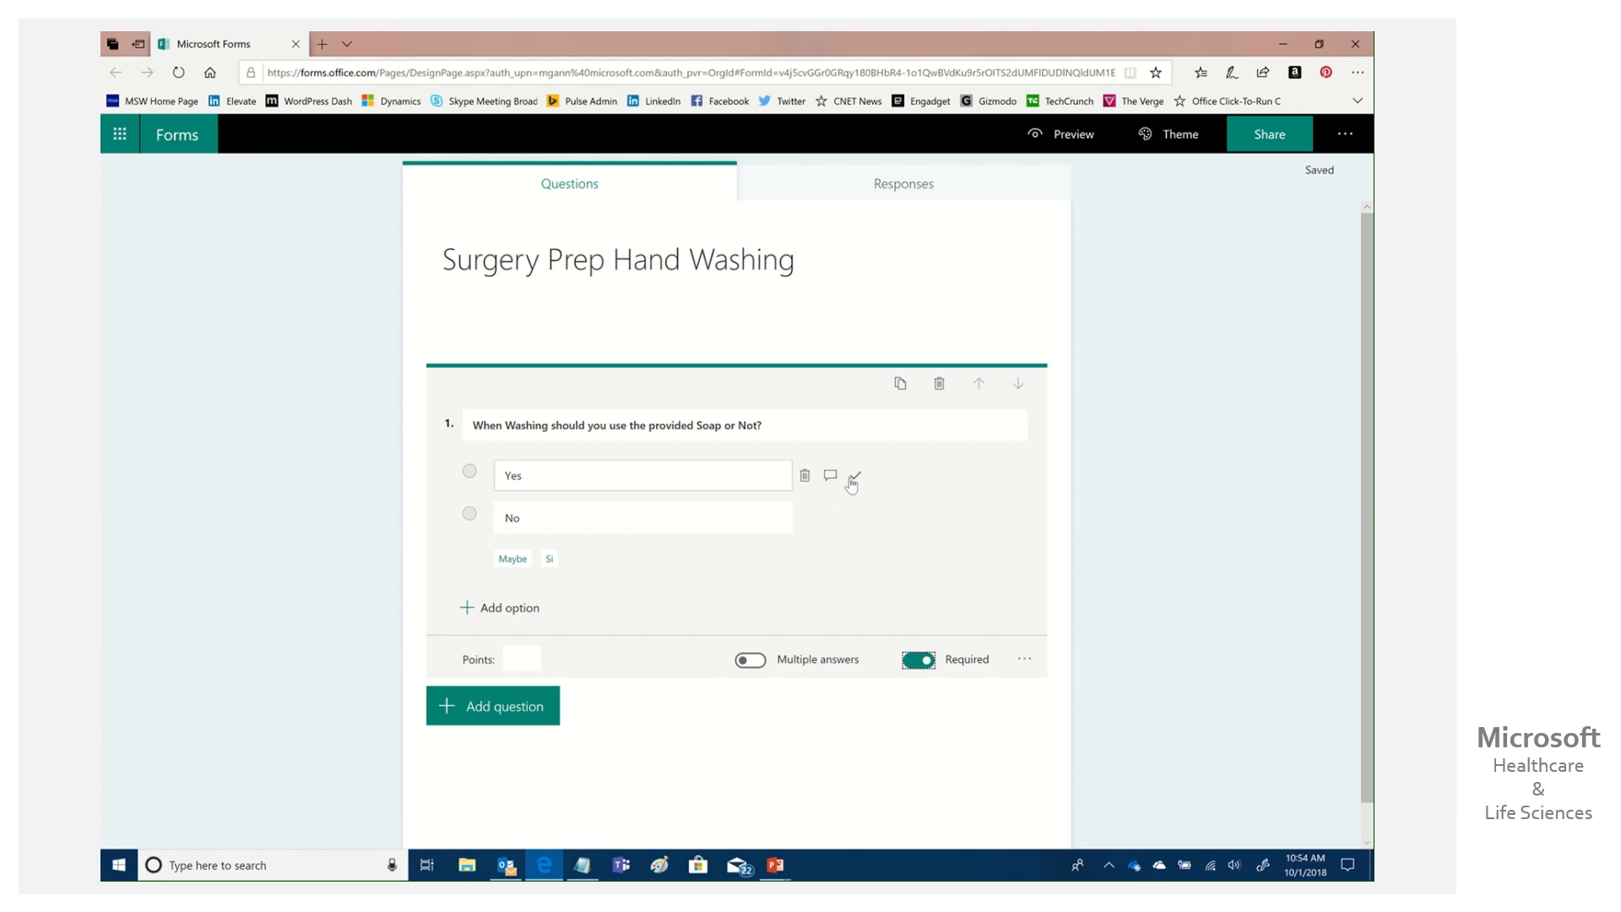
pyautogui.click(854, 478)
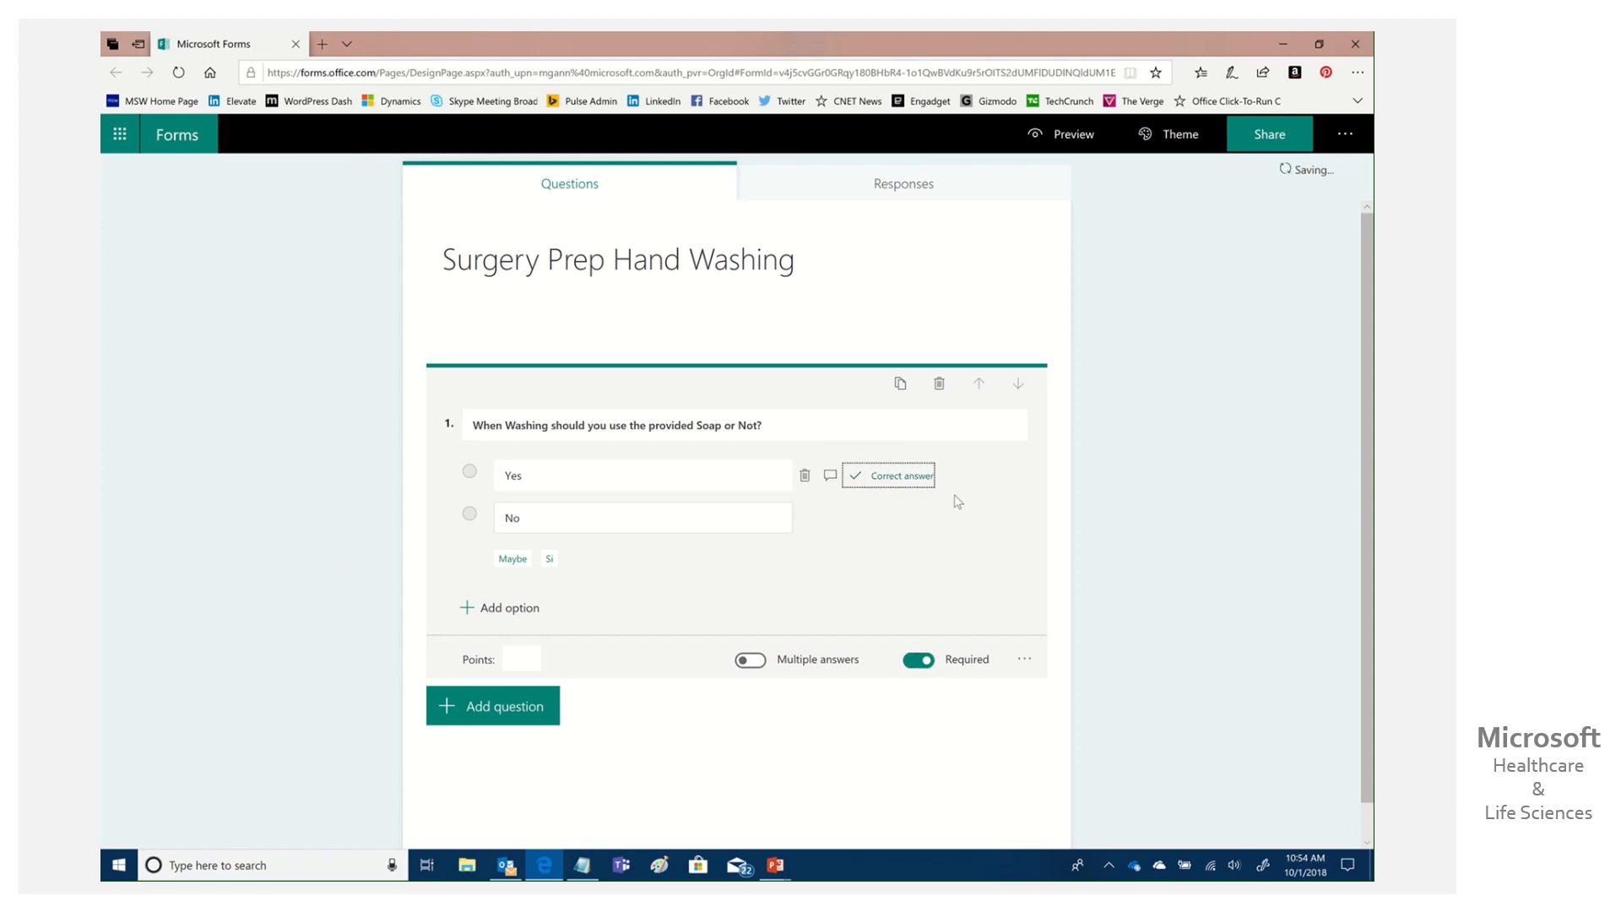
pyautogui.scroll(-1, 929, 523)
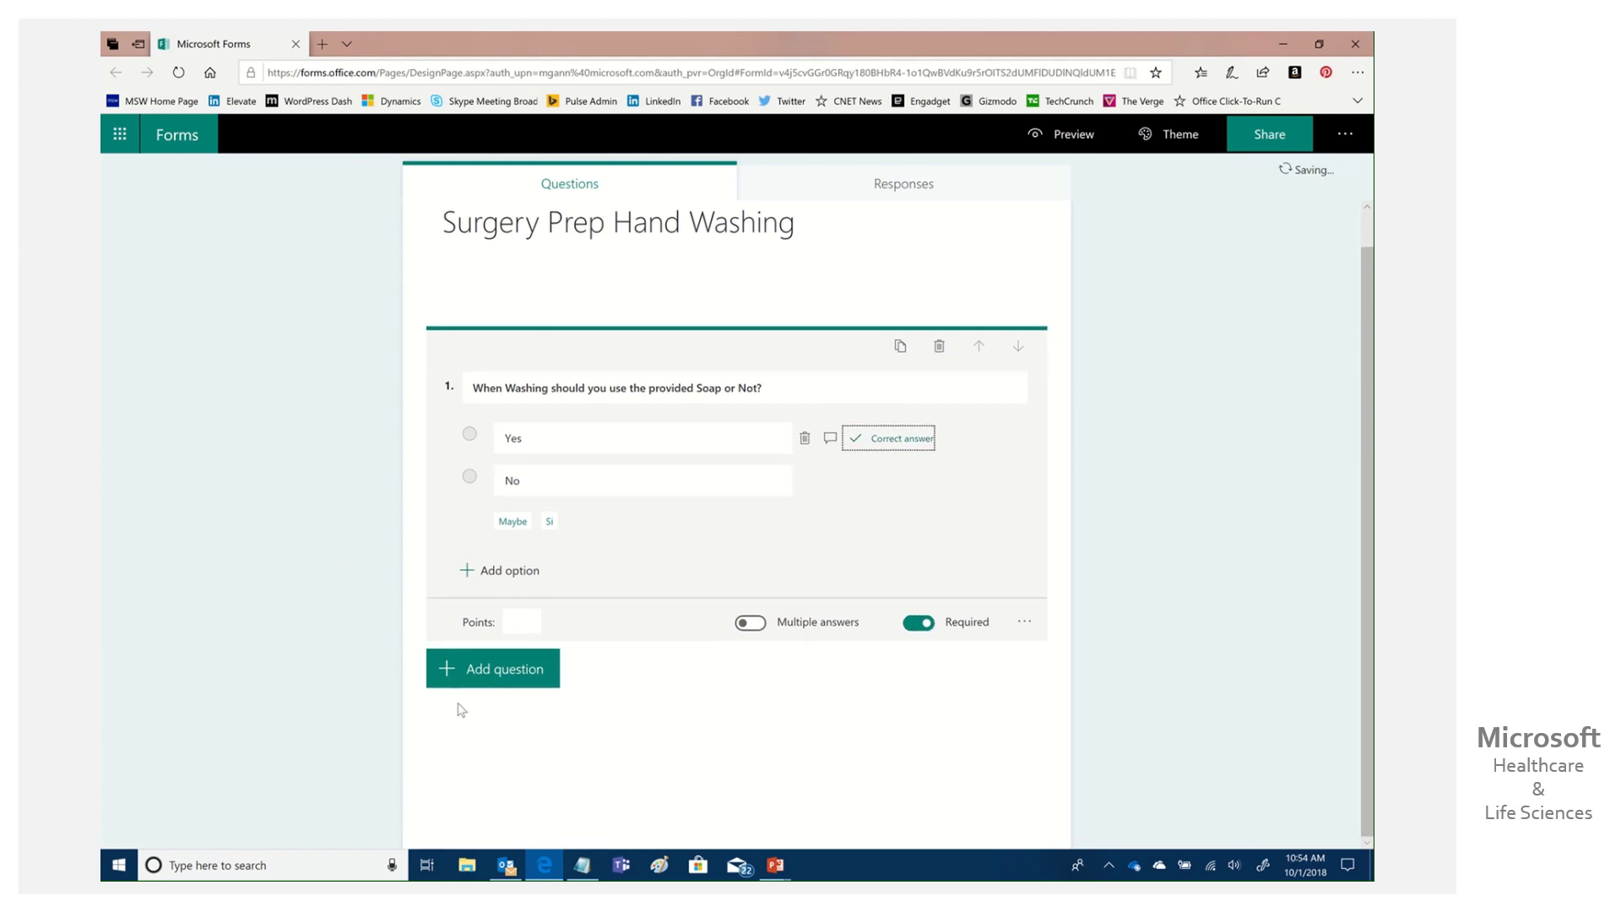
pyautogui.click(499, 686)
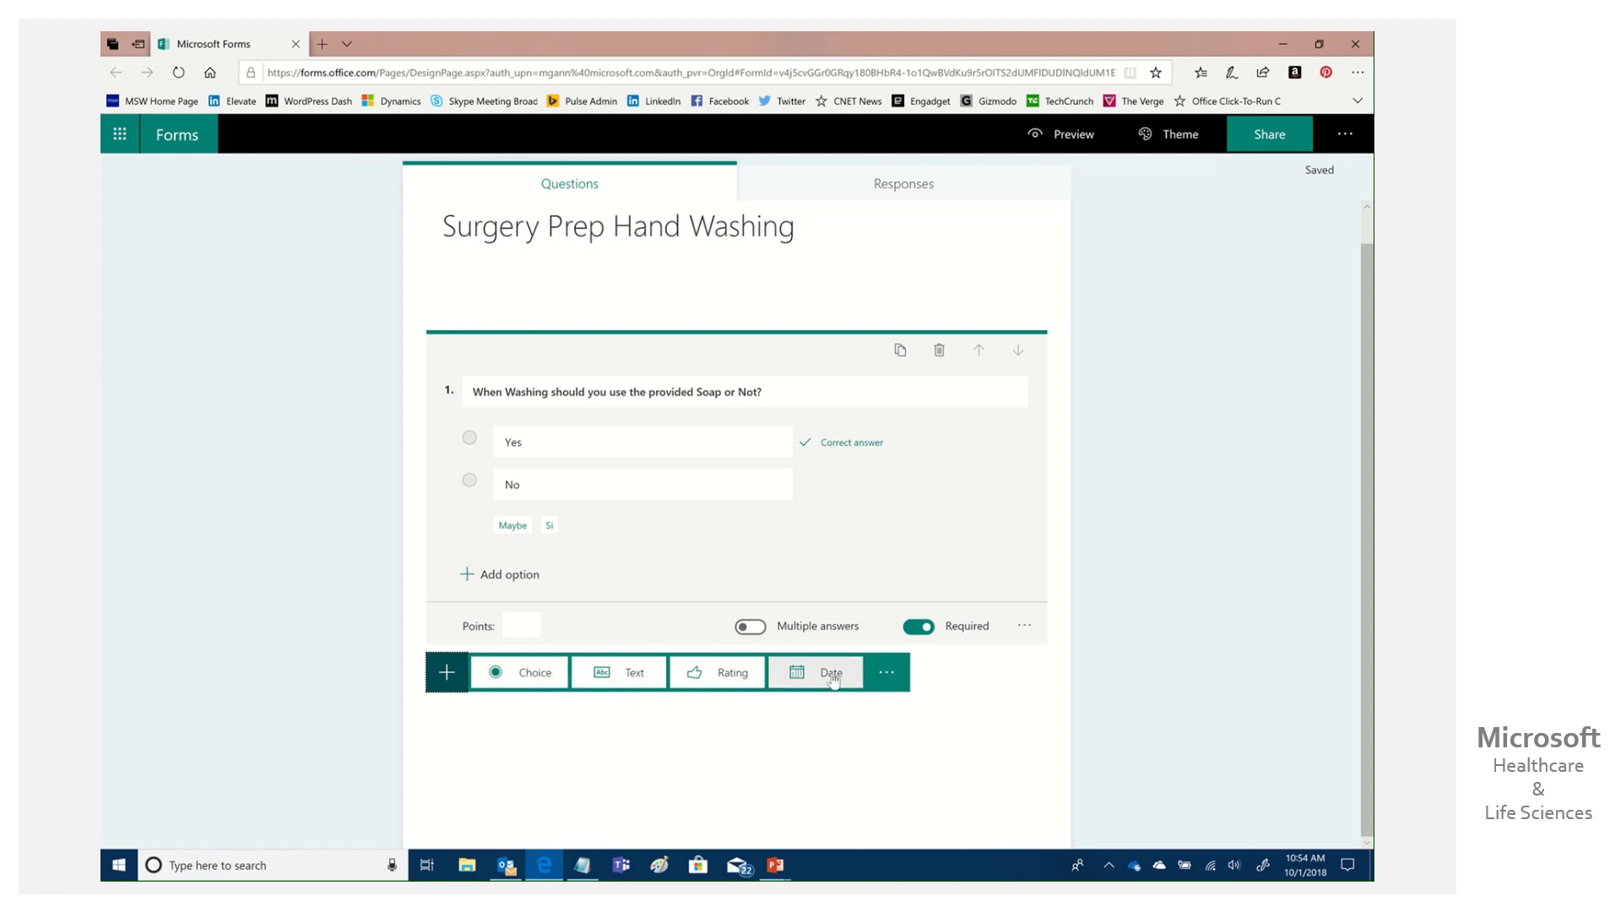
# Add a text question titled 'Your Name?'.
pyautogui.click(586, 688)
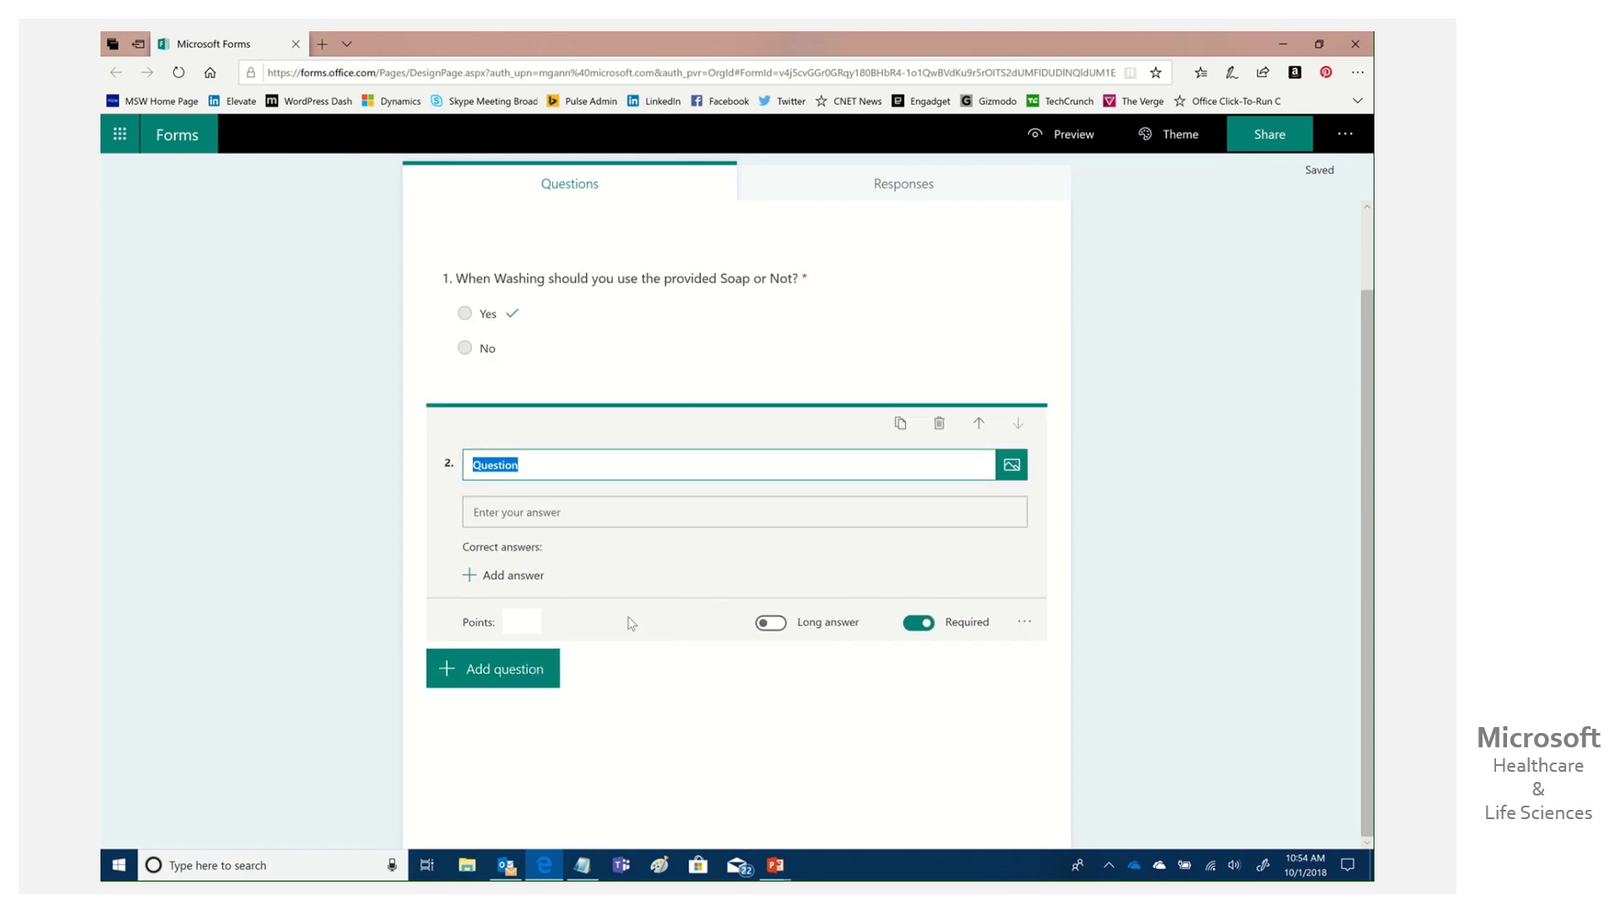
pyautogui.write('W')
pyautogui.press('BackSpace')
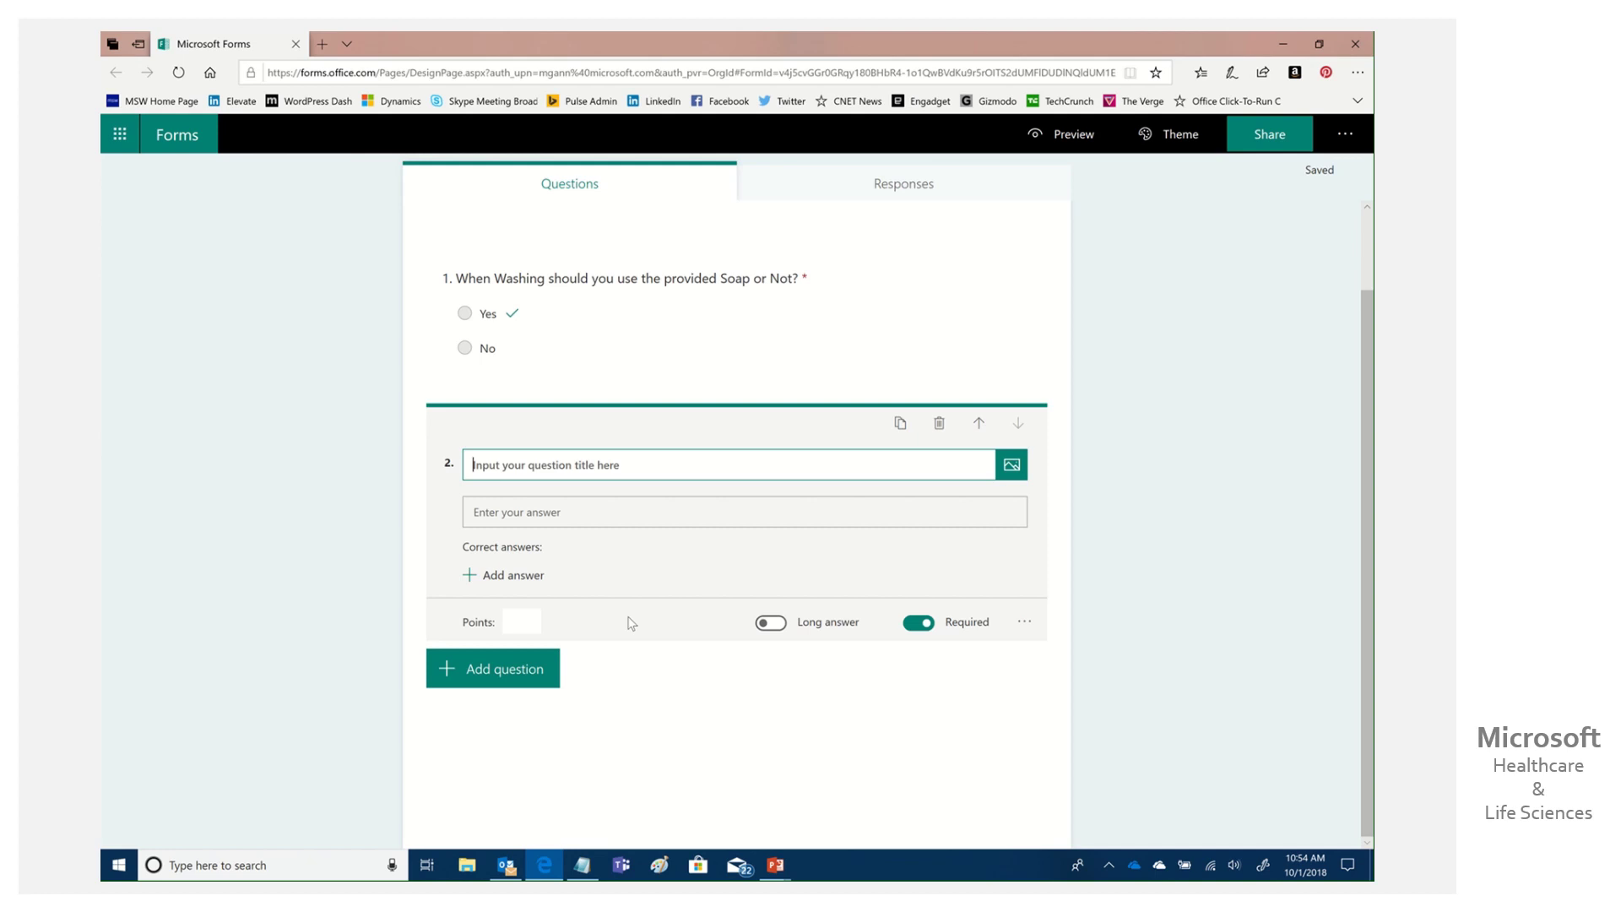
pyautogui.write('You')
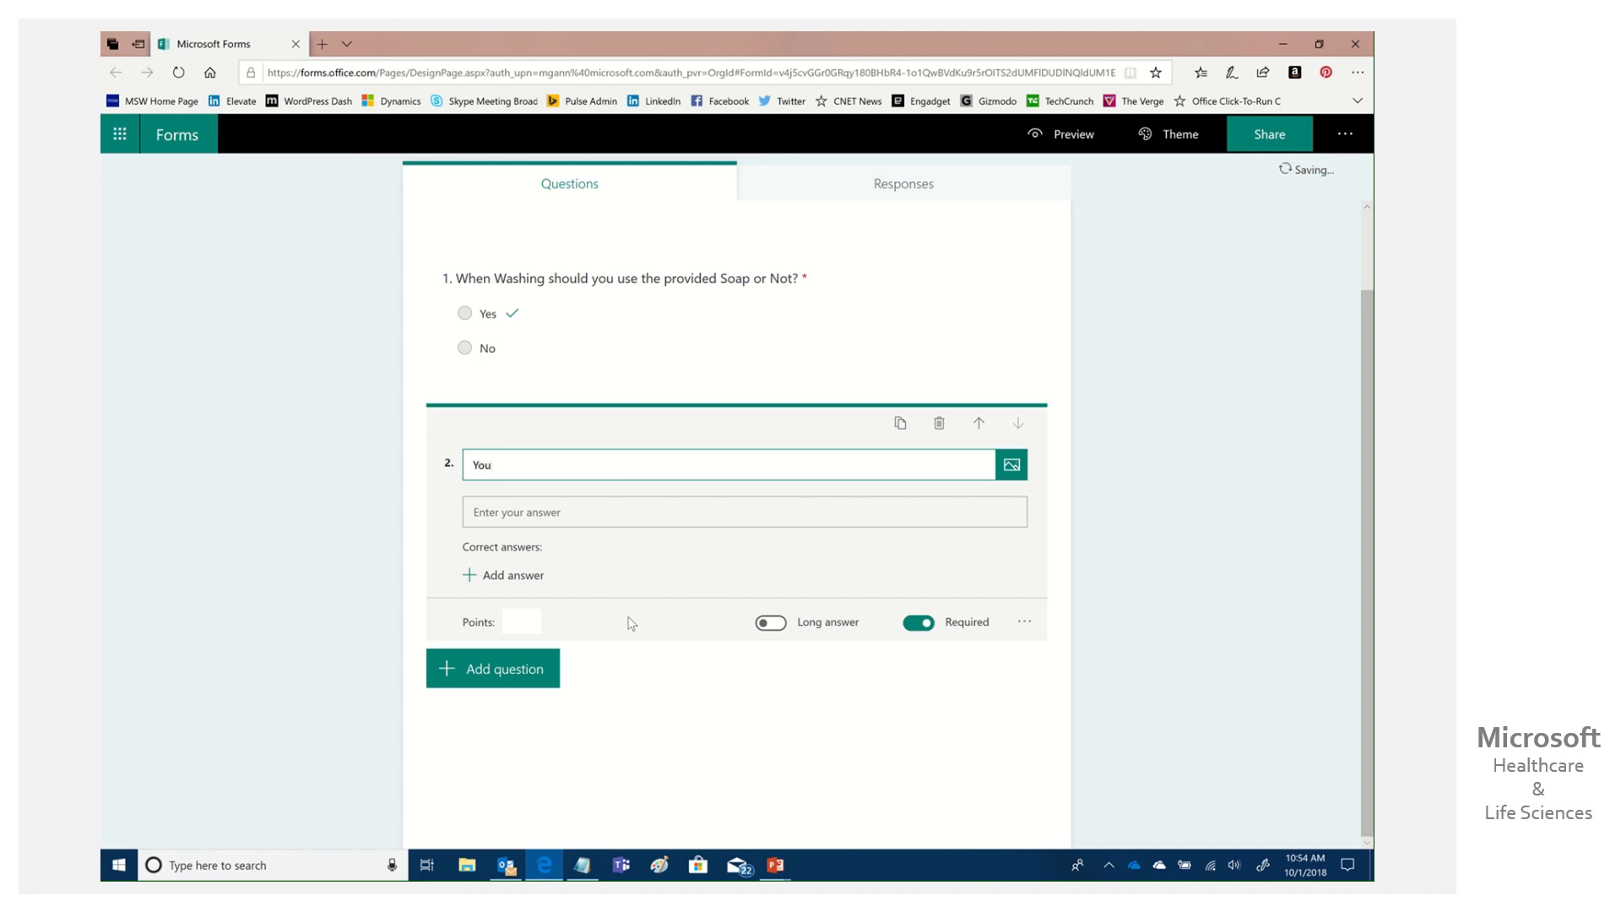
pyautogui.write('r Name?')
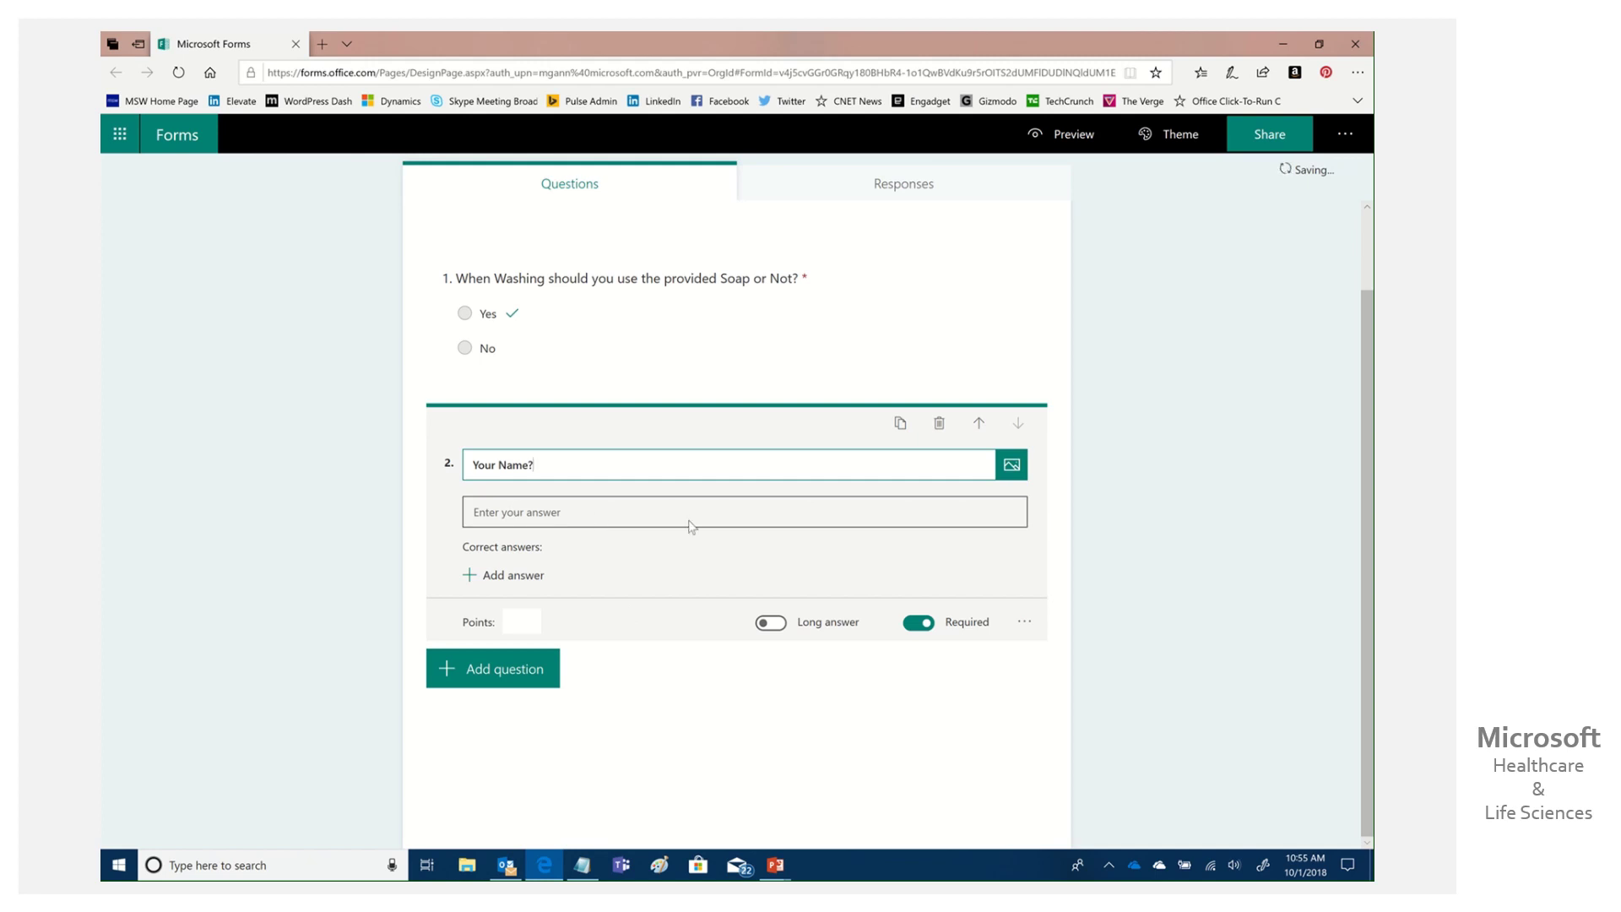
# Add a second text question titled 'Your email?'.
pyautogui.click(439, 679)
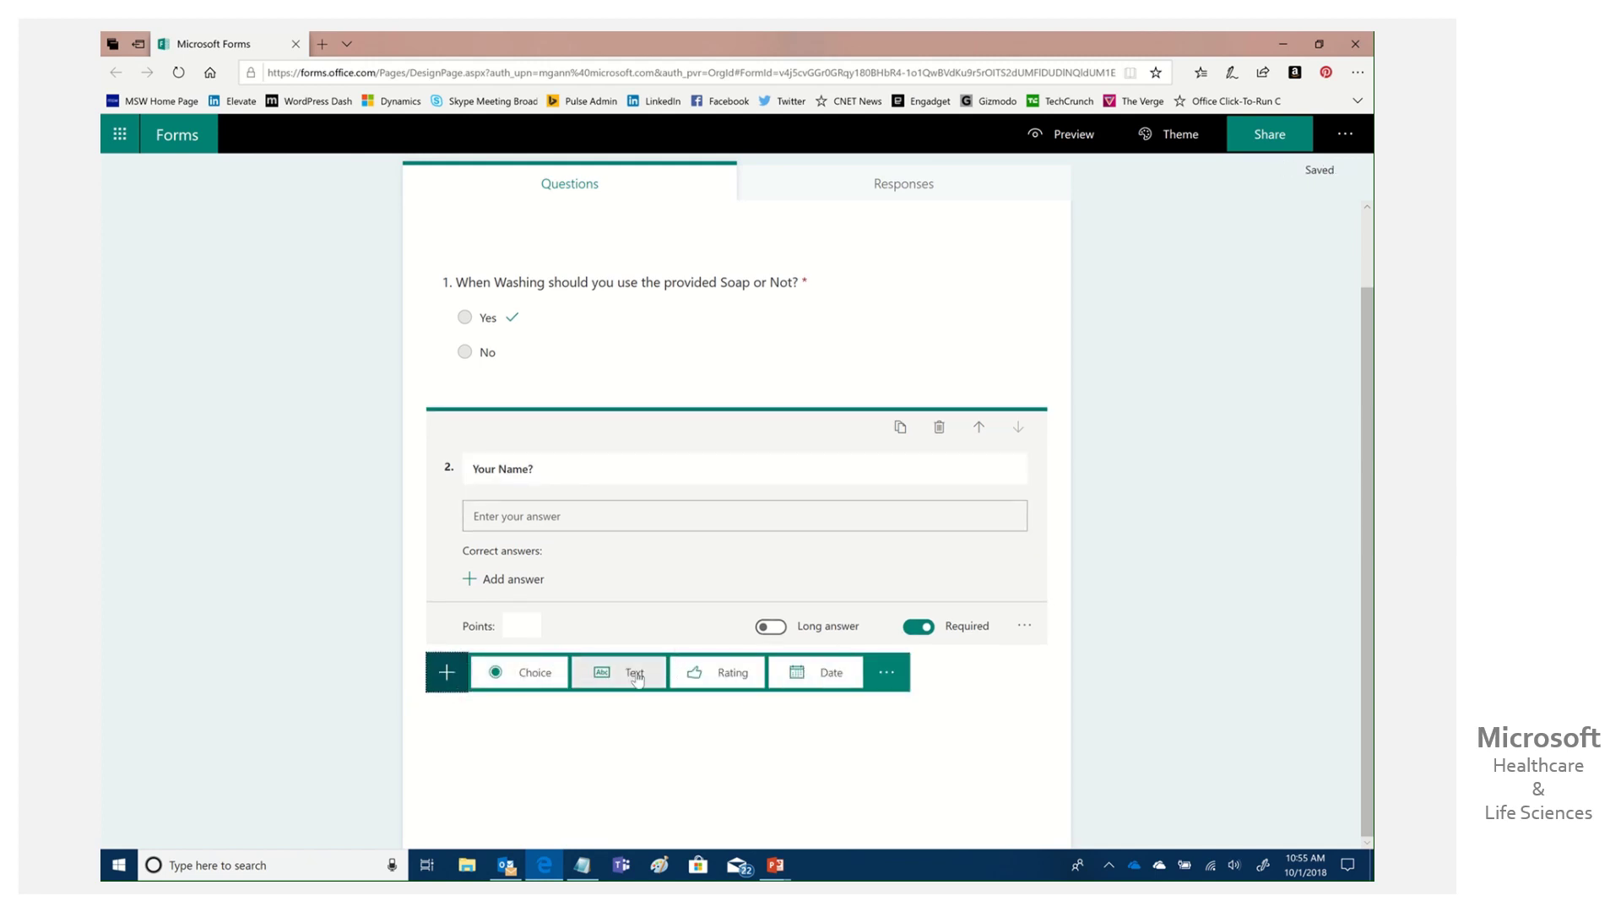
pyautogui.click(636, 678)
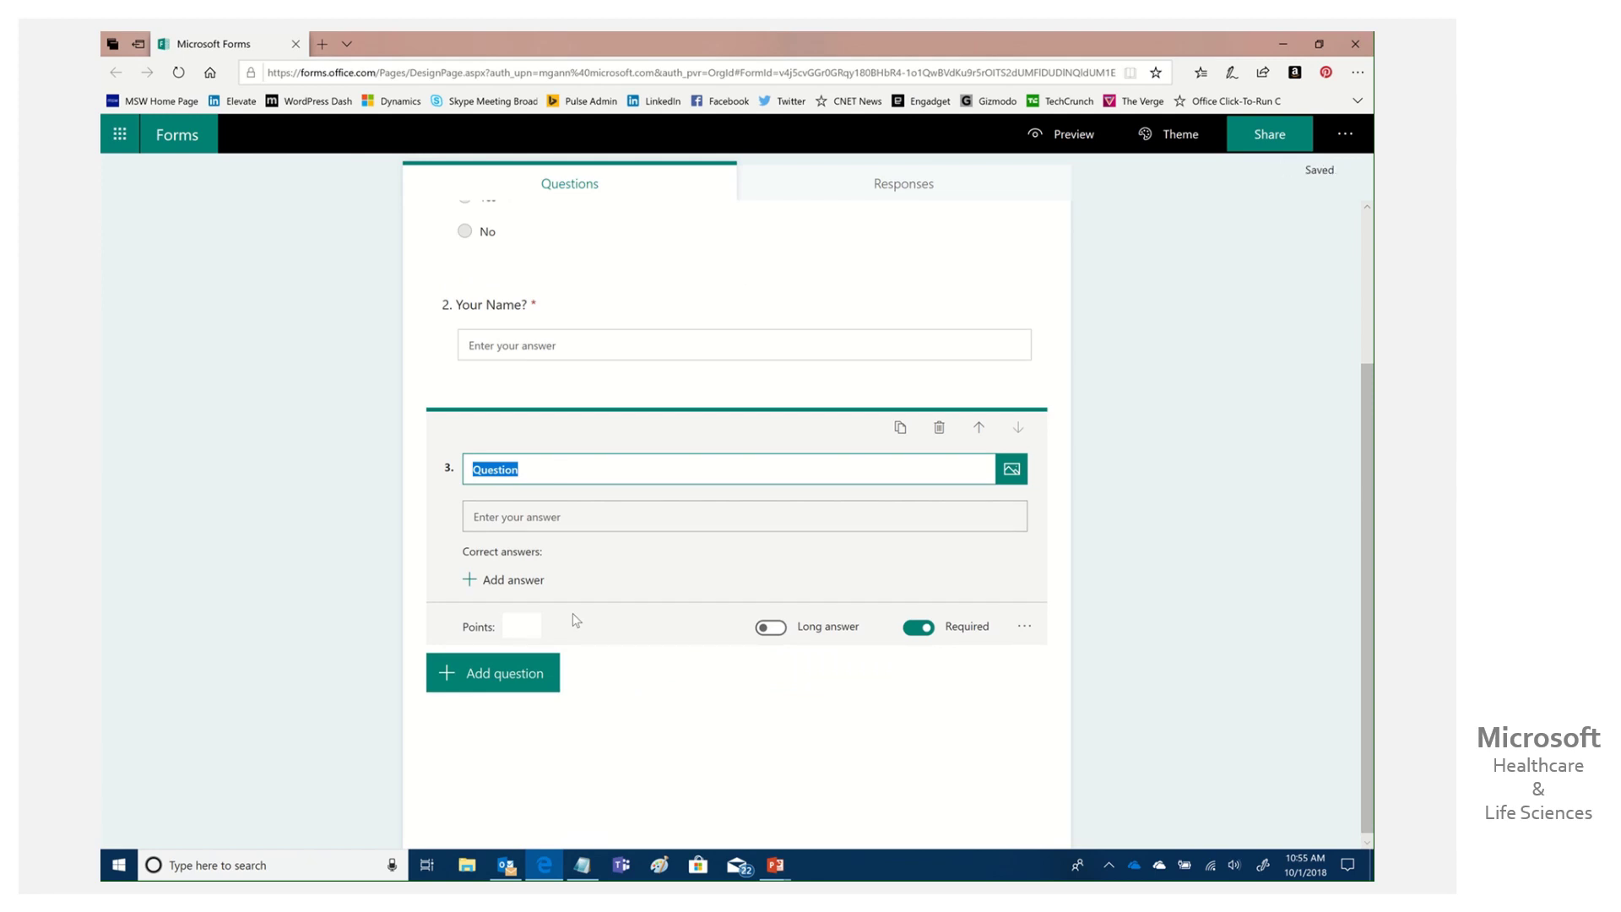
pyautogui.write('Your email?')
pyautogui.click(758, 728)
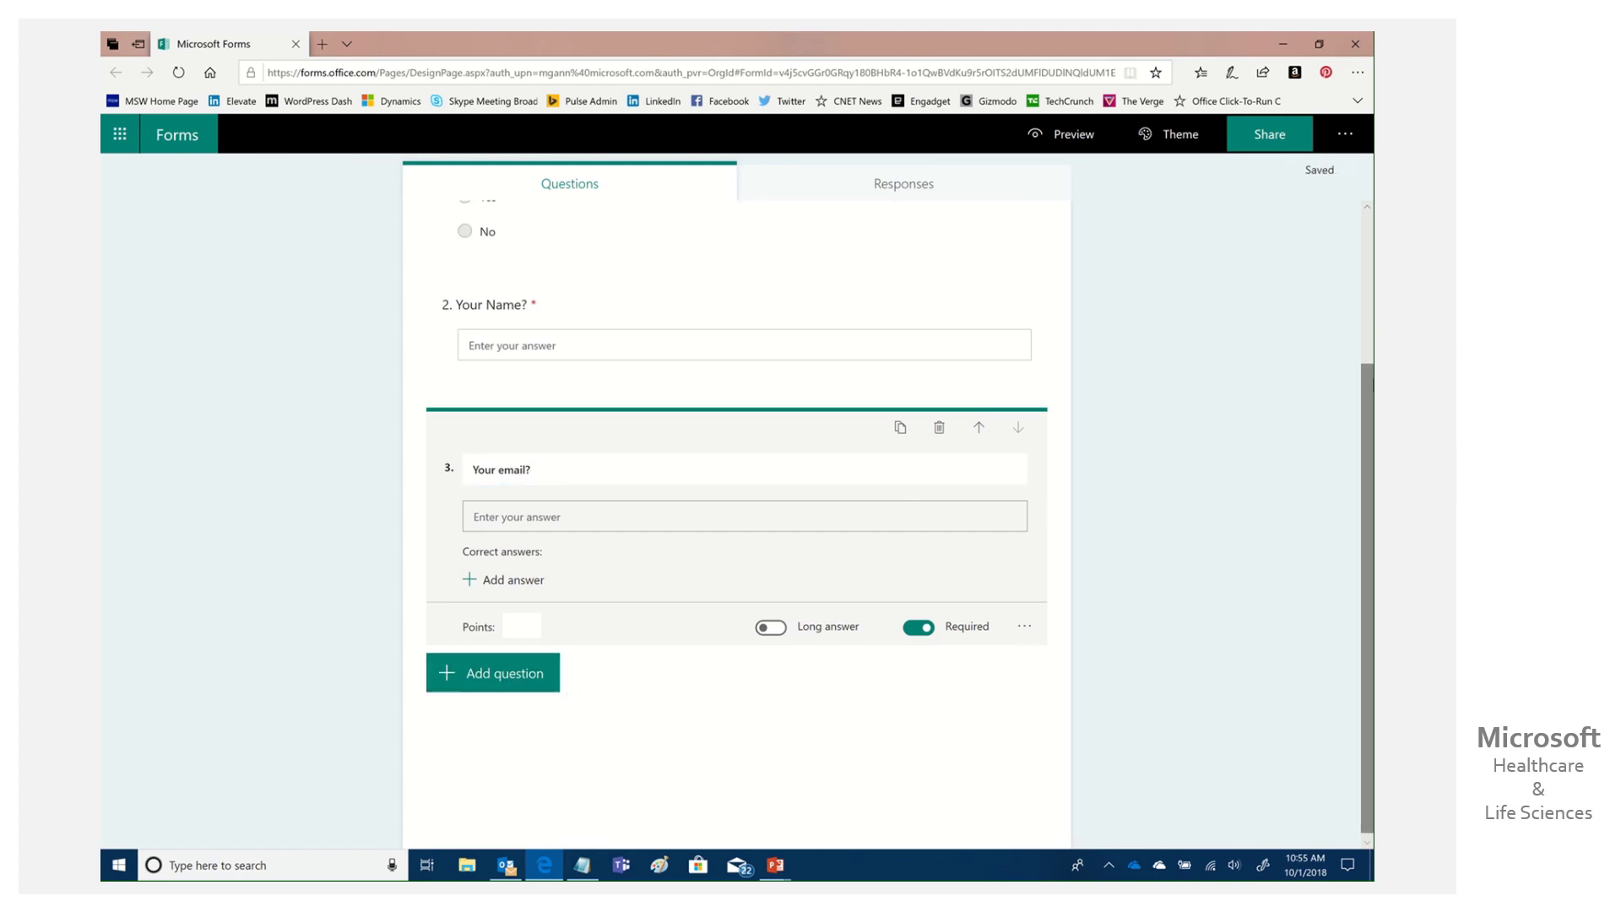
pyautogui.scroll(3, 720, 756)
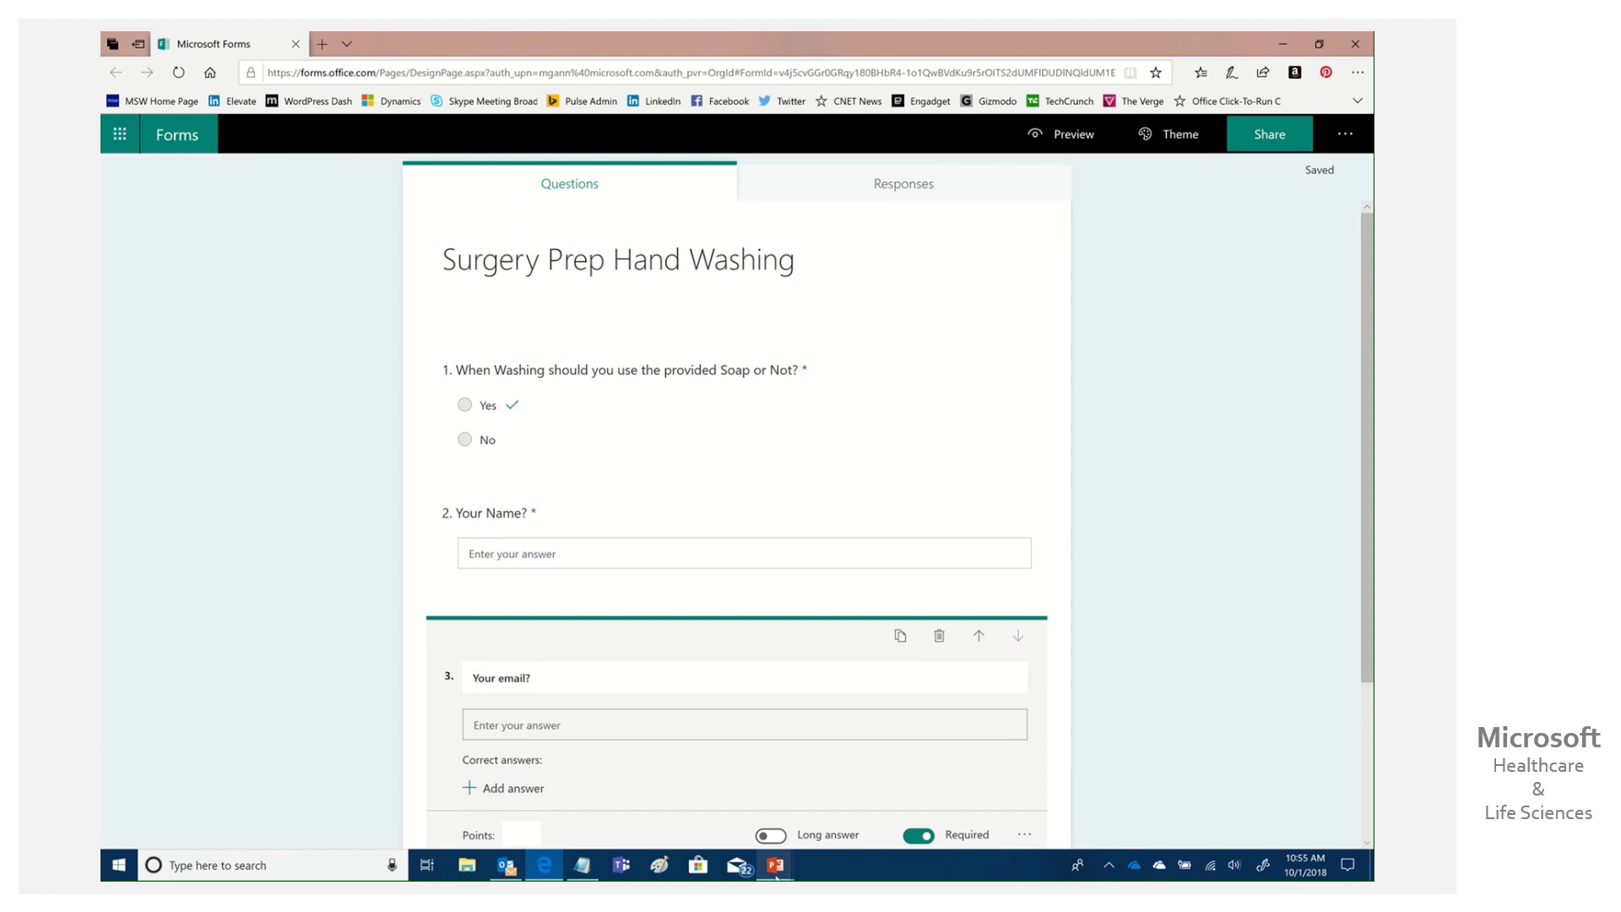
# Set Up Slide Show as Browsed by an individual (window), looping continuously, monitor Automatic.
pyautogui.moveTo(782, 875)
pyautogui.click(859, 789)
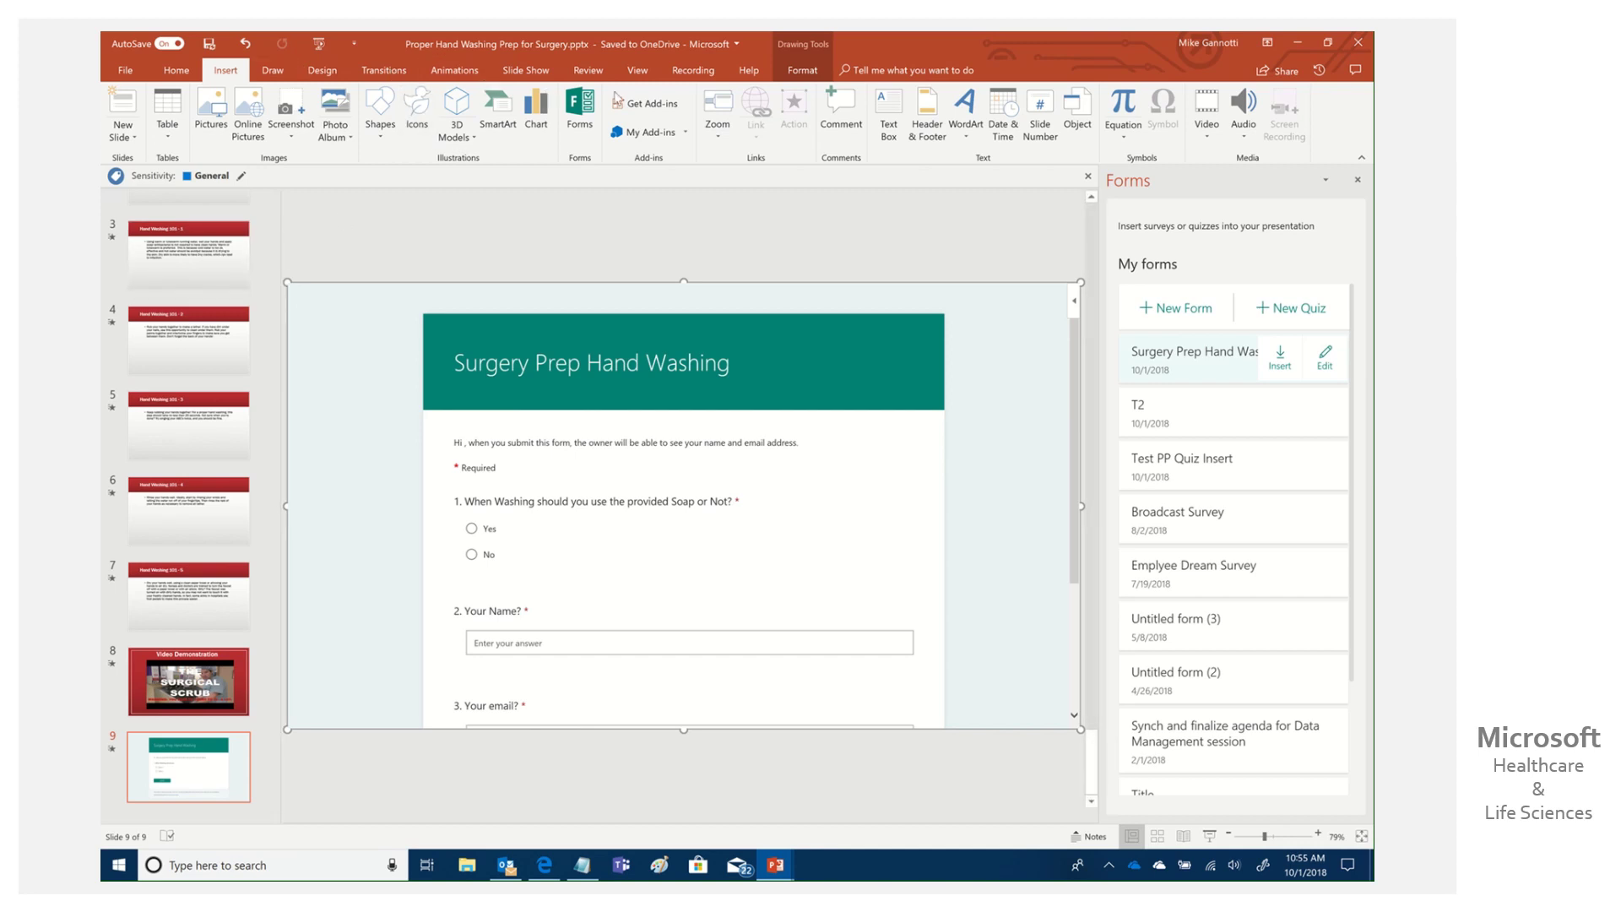
pyautogui.click(509, 74)
pyautogui.click(337, 131)
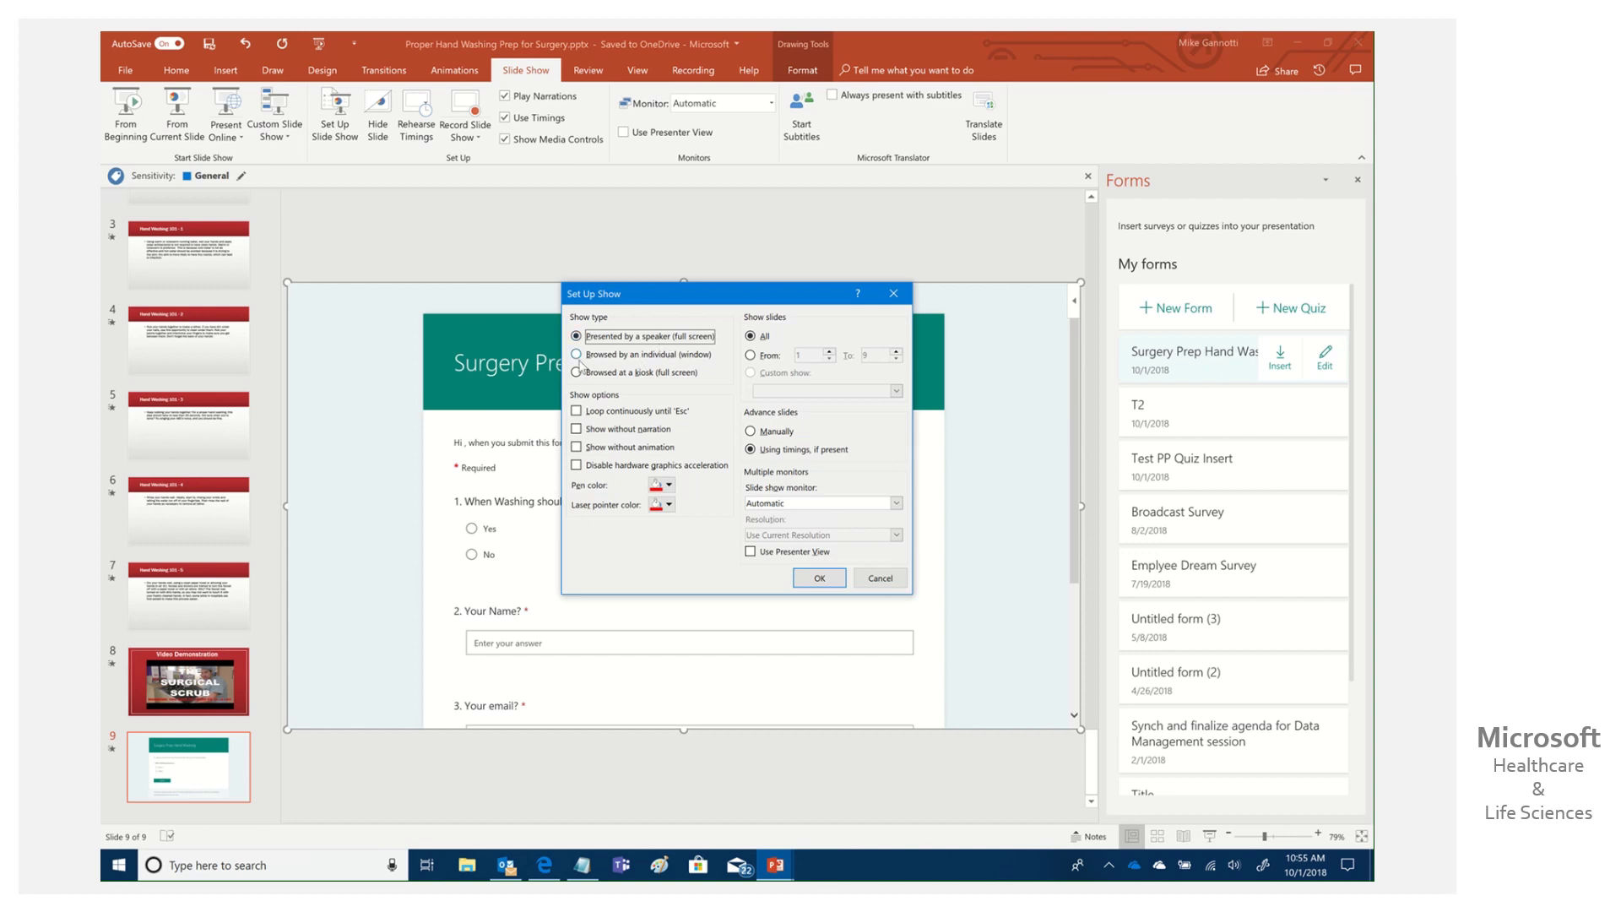
pyautogui.click(577, 355)
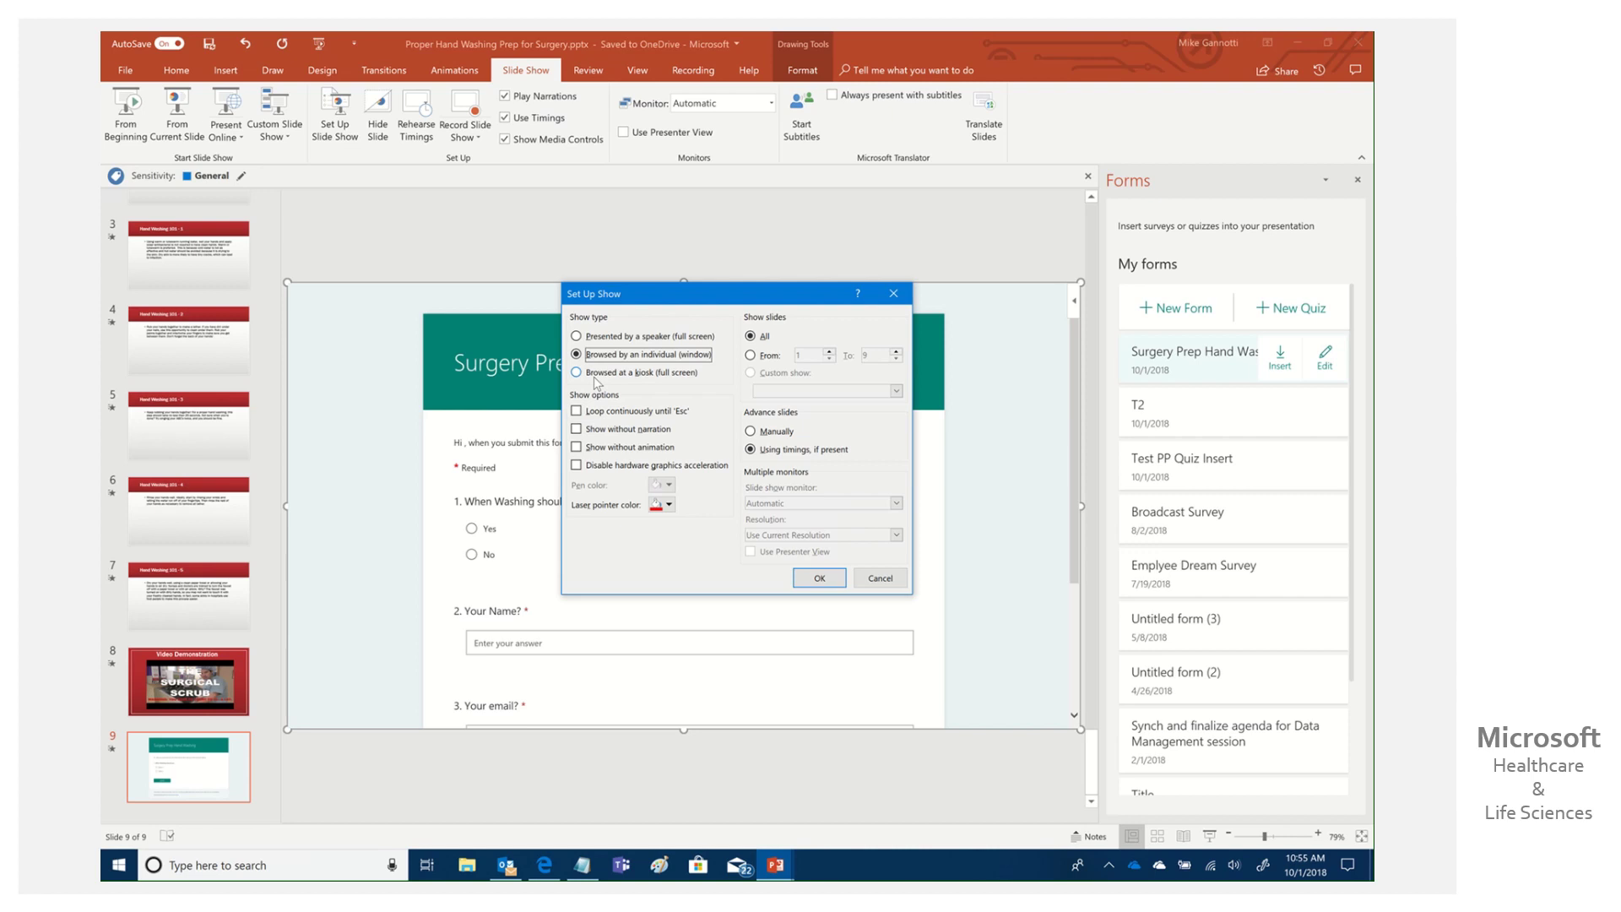
pyautogui.click(577, 373)
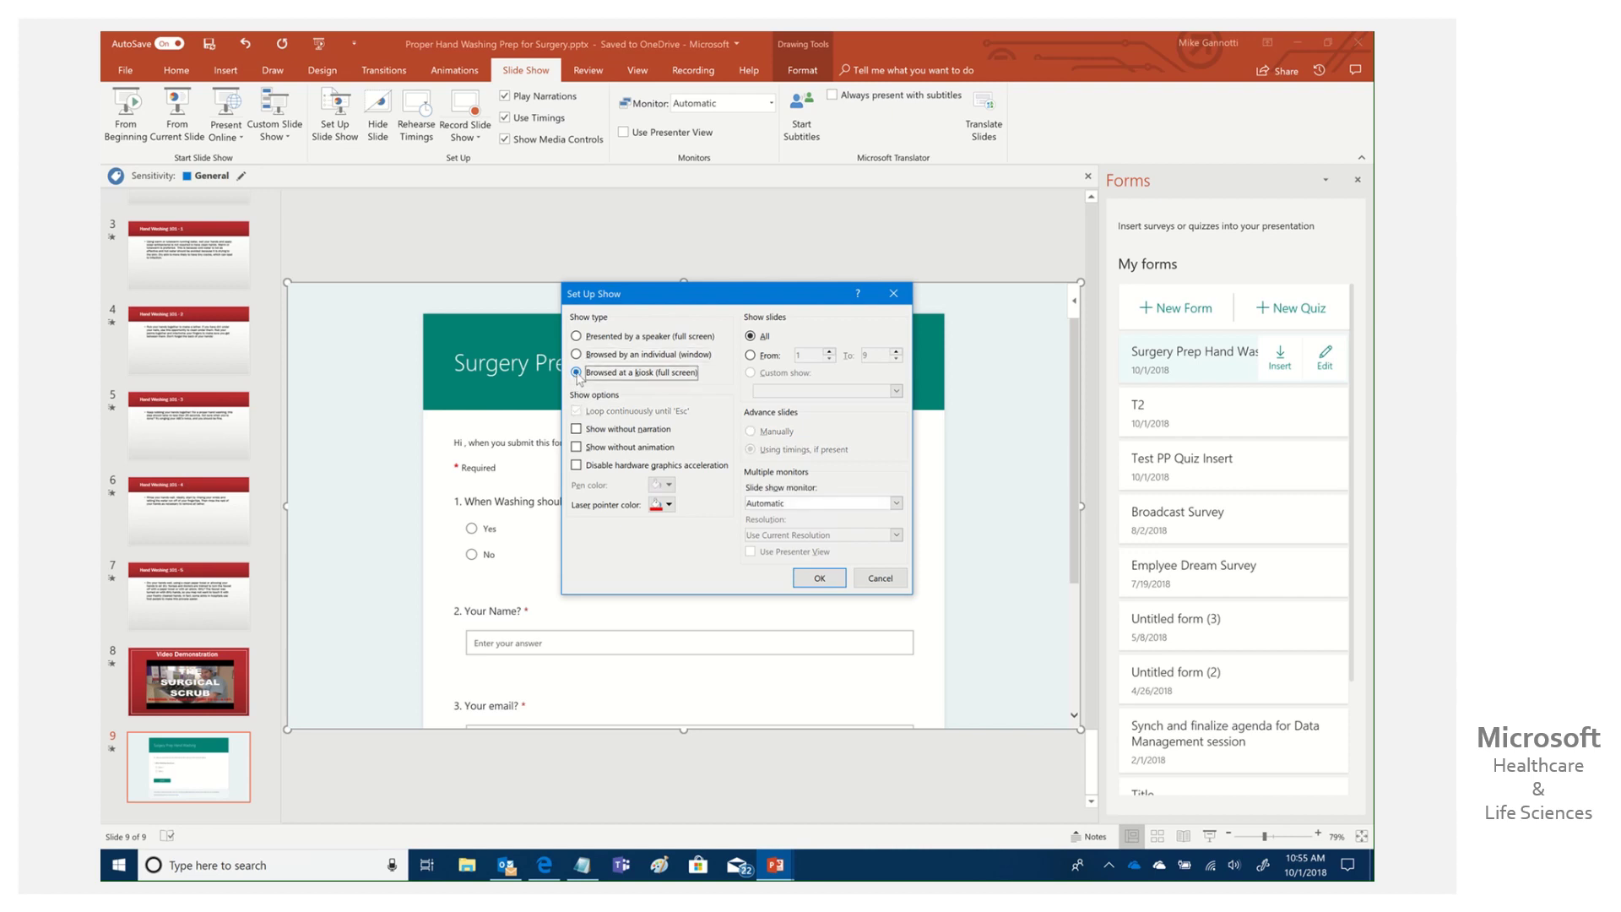
pyautogui.click(871, 504)
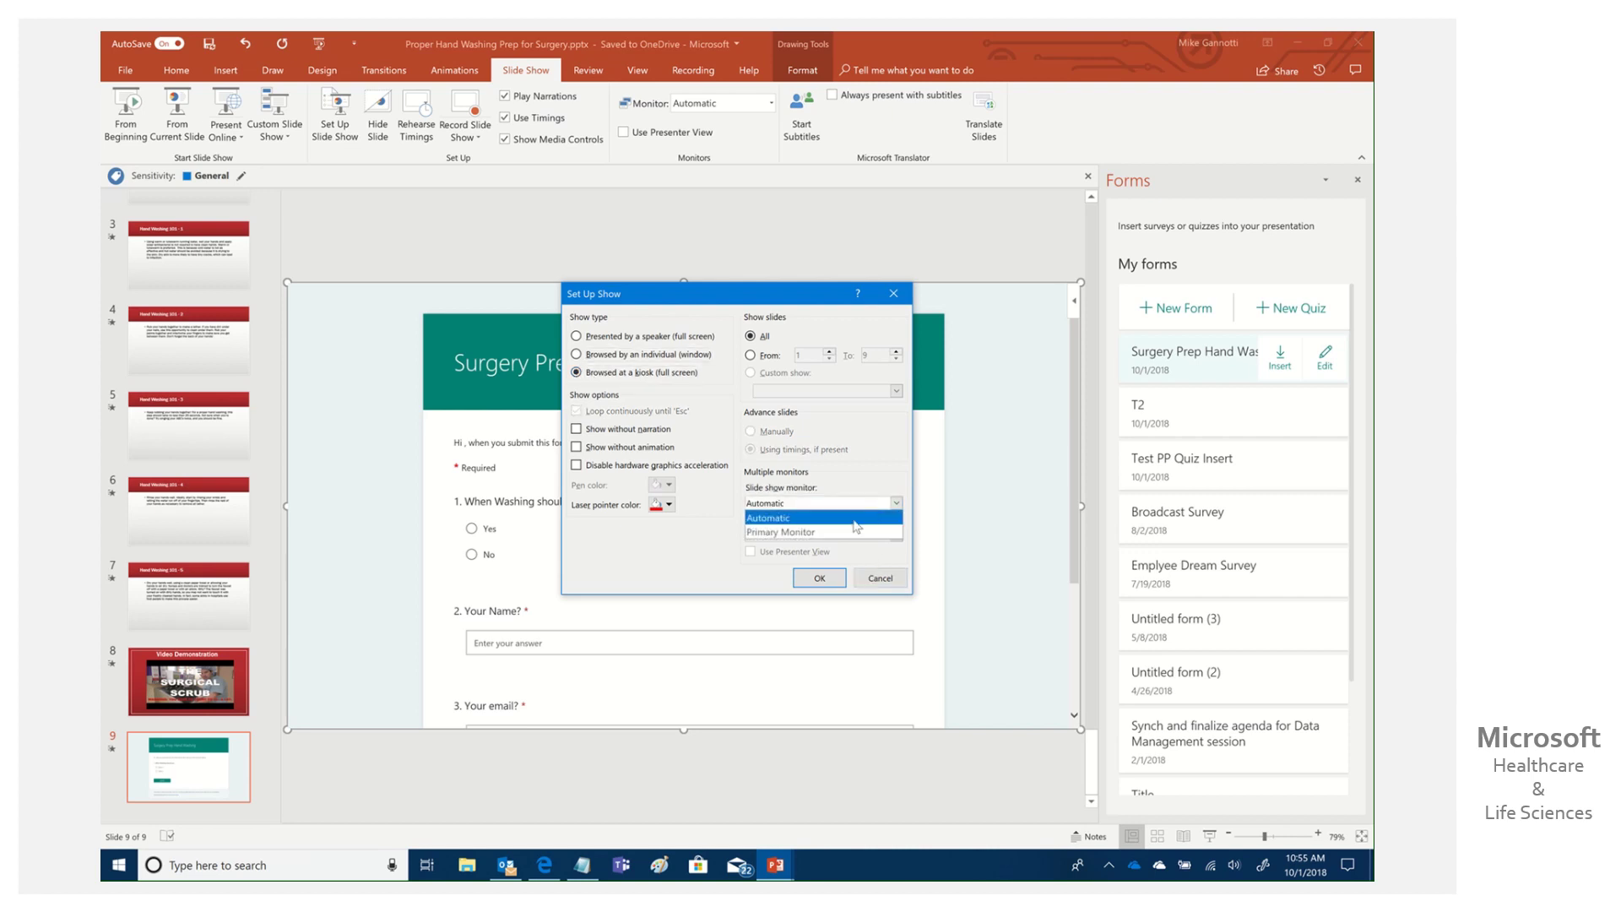
pyautogui.click(876, 483)
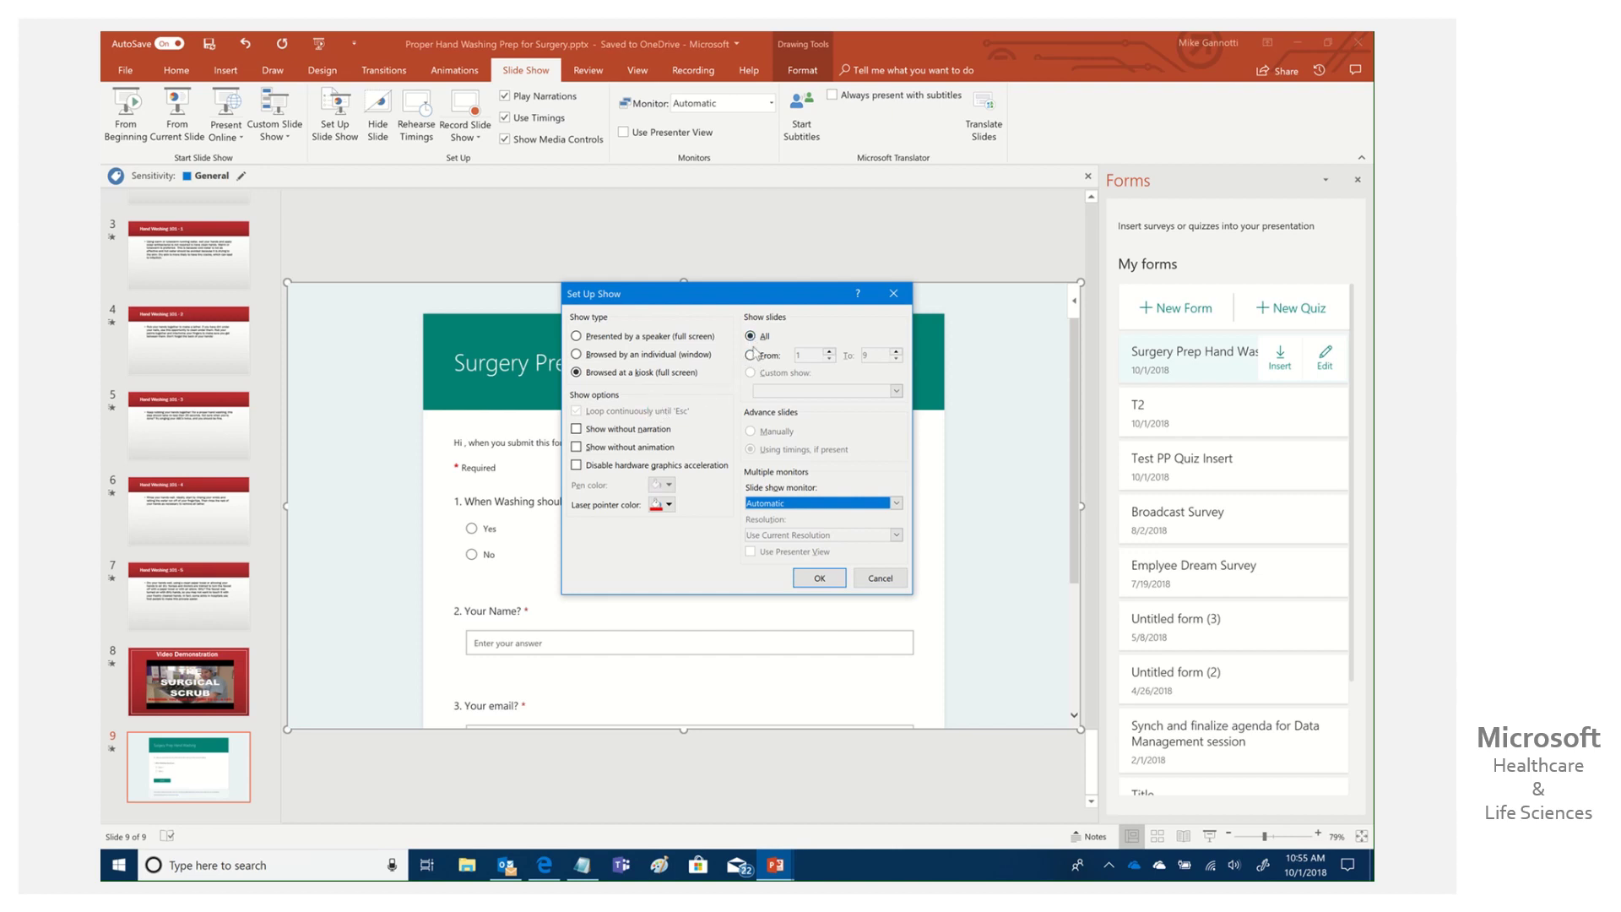
pyautogui.click(657, 356)
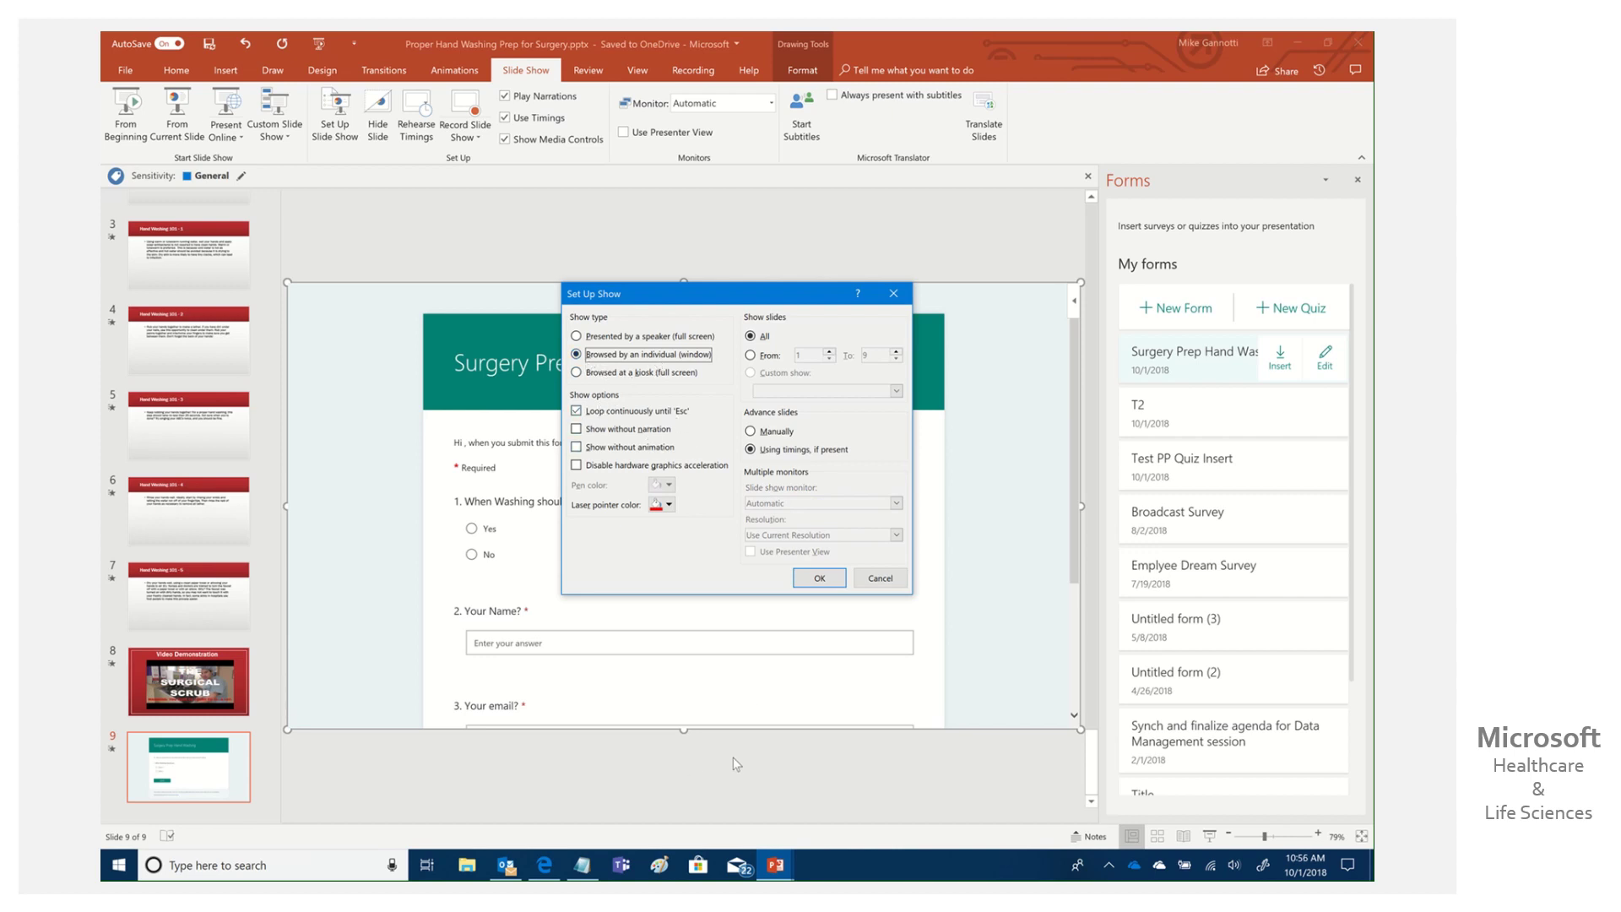
pyautogui.click(818, 585)
pyautogui.click(817, 582)
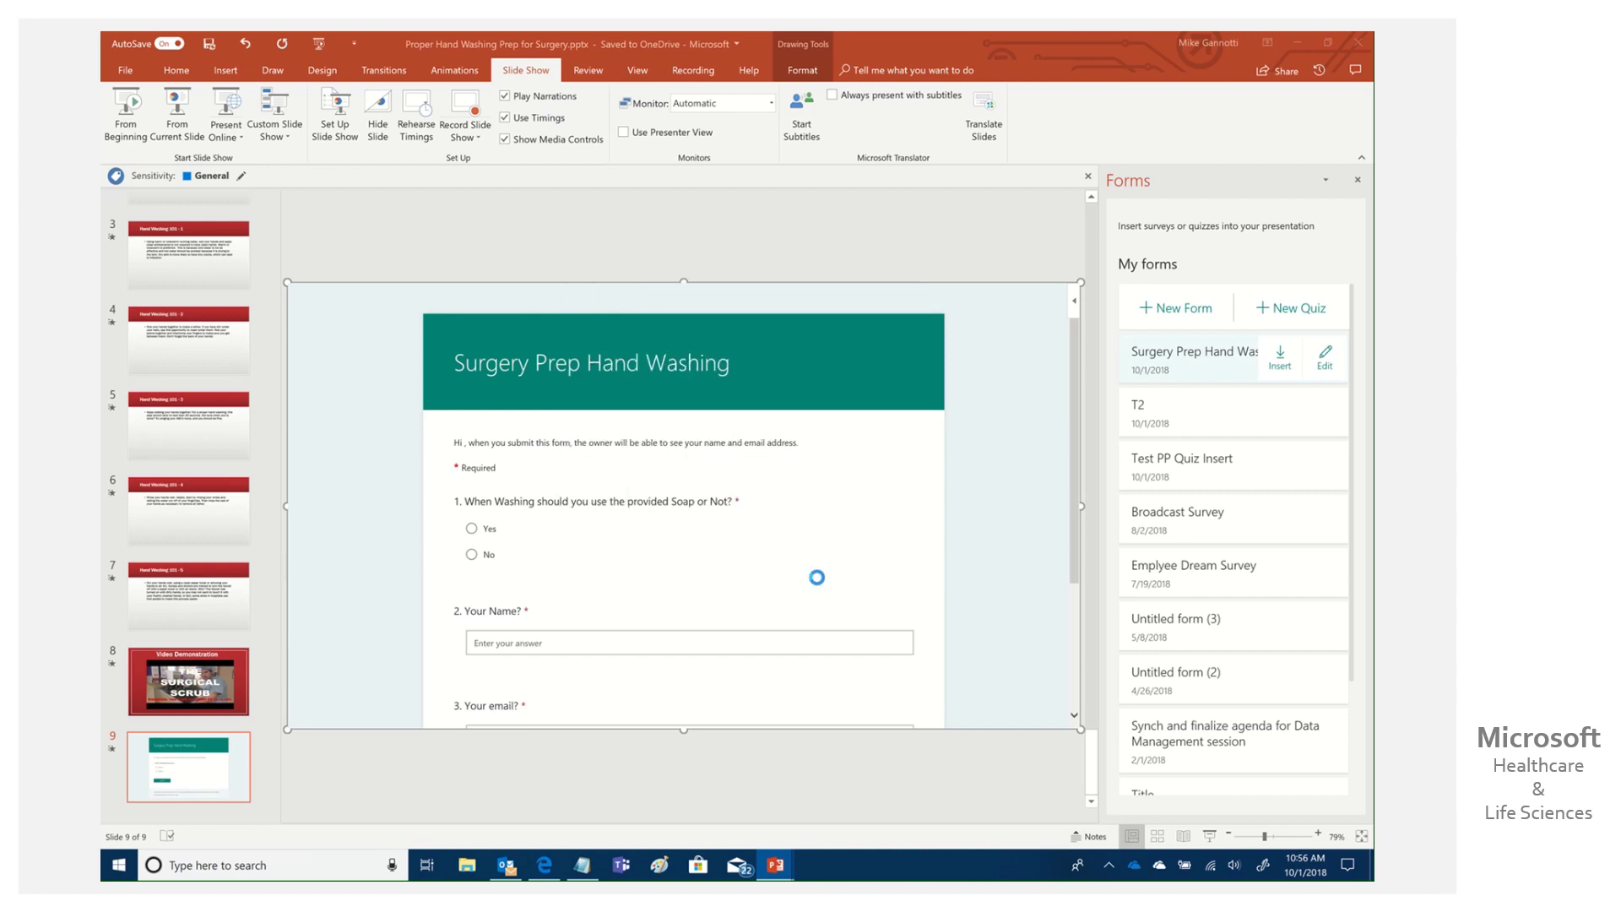
# Add a new Title and Content slide after slide 9.
pyautogui.click(223, 814)
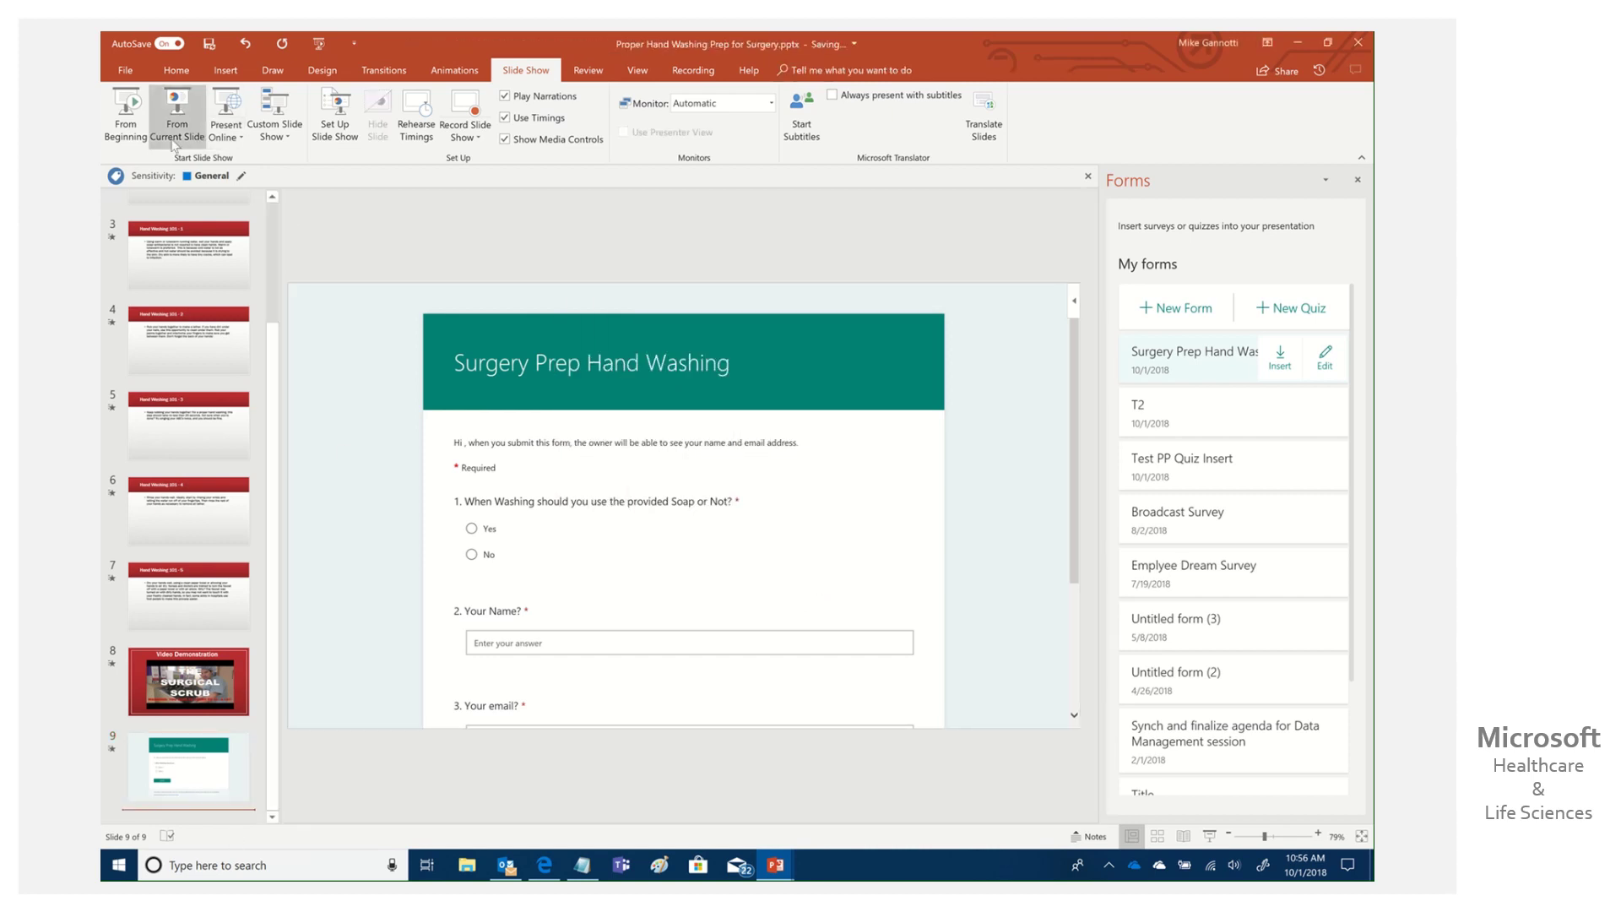
pyautogui.click(176, 70)
pyautogui.click(201, 137)
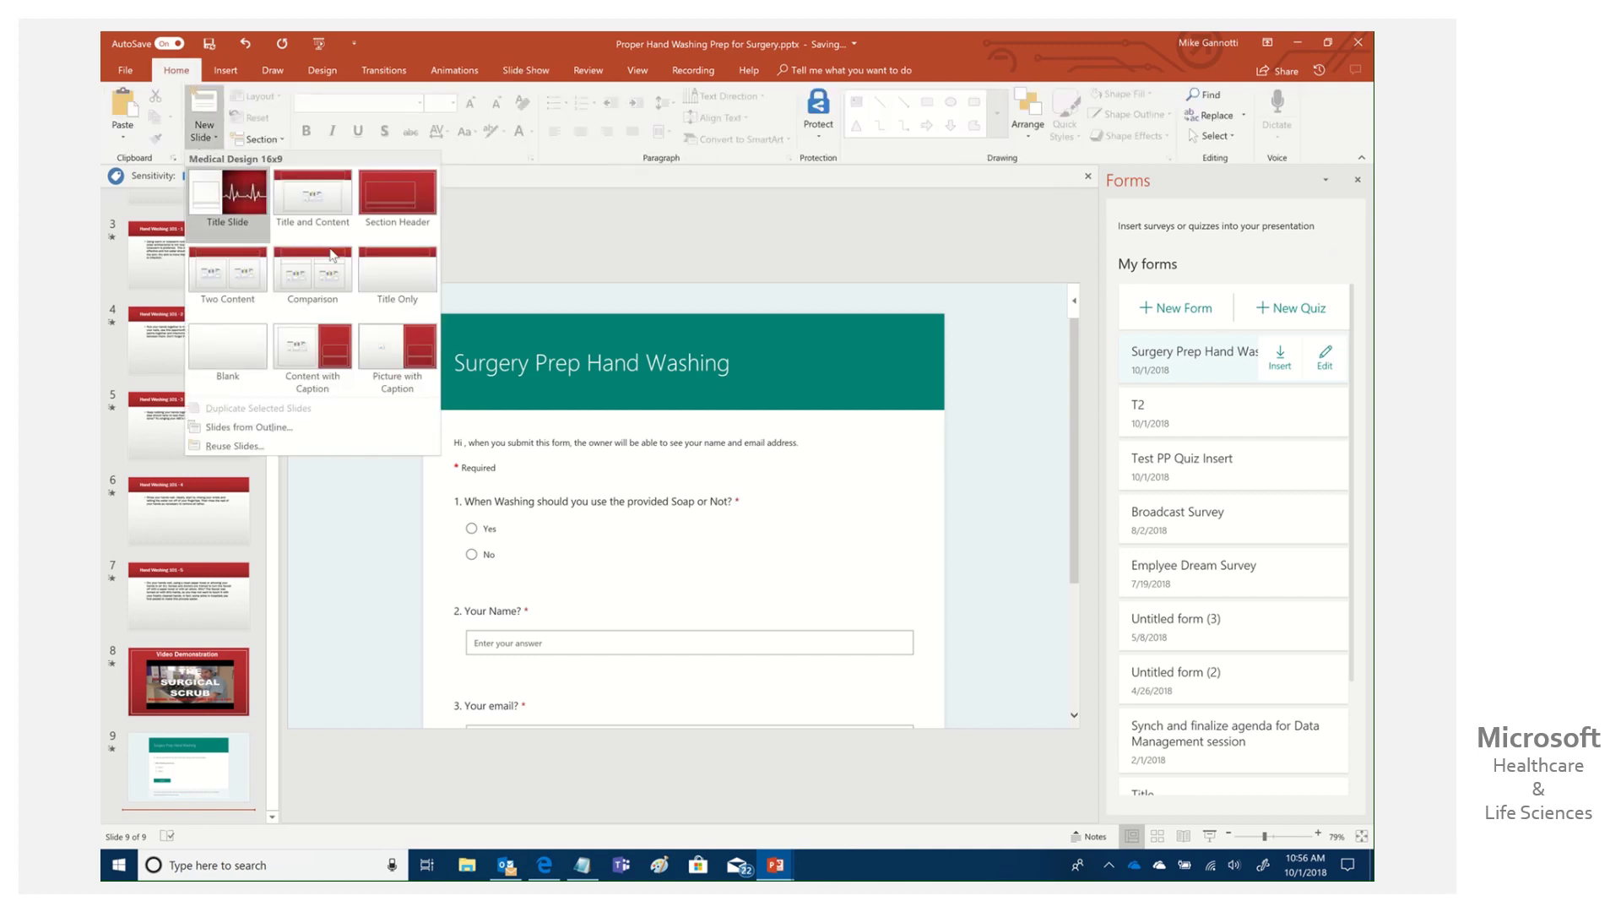
pyautogui.click(319, 209)
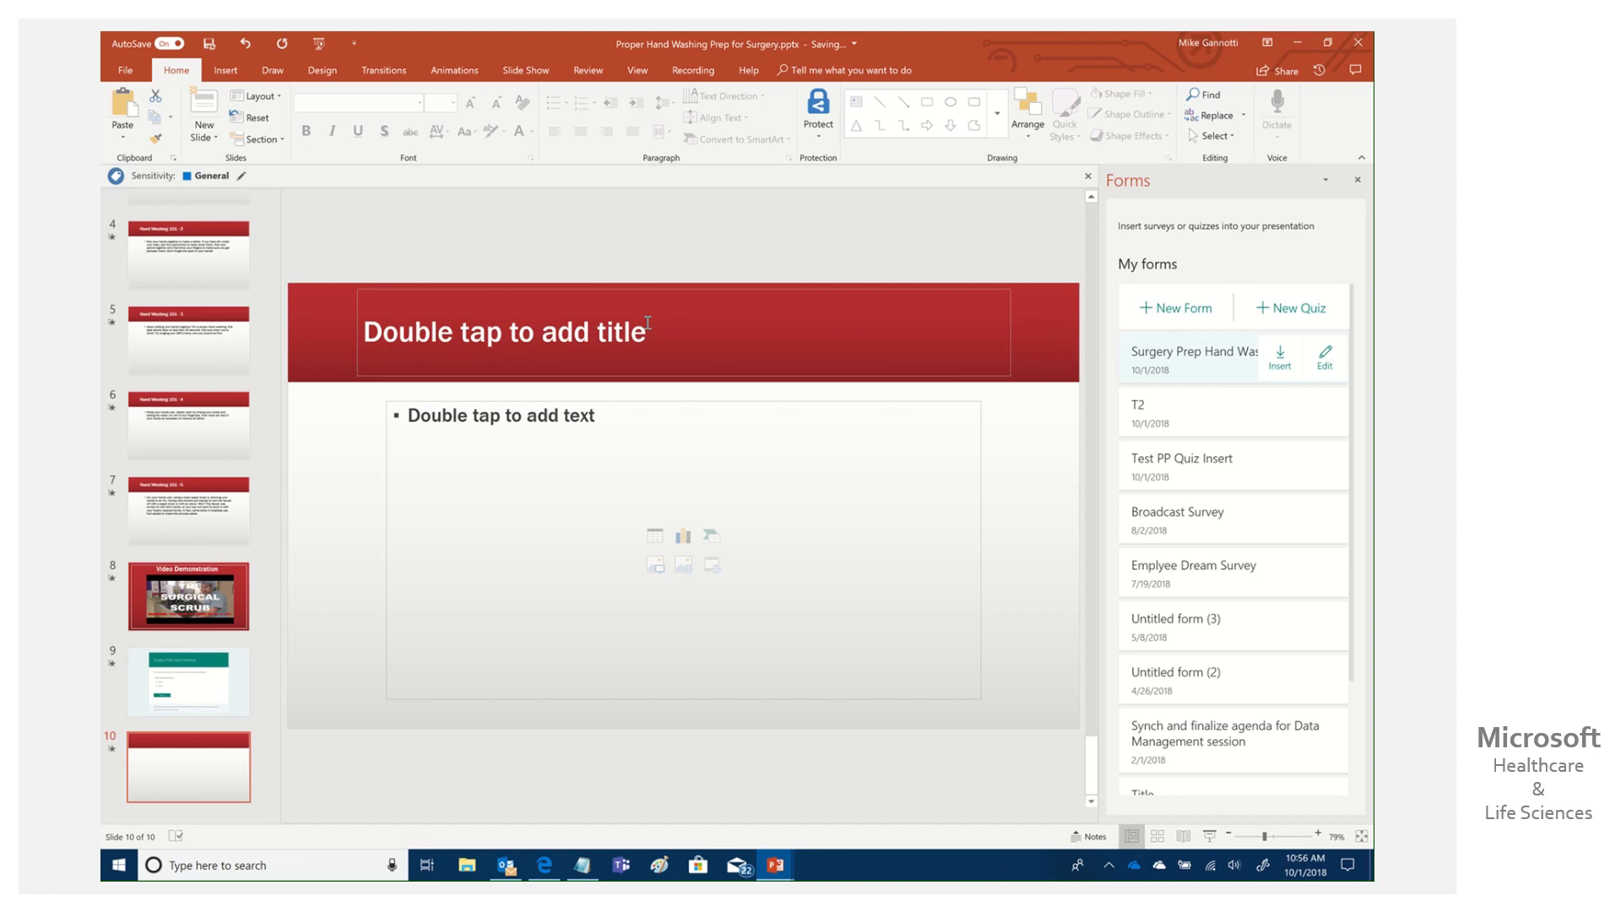
# Title it 'Thanks!' with bullets thanking viewers and asking them to advance for the next person.
pyautogui.click(645, 335)
pyautogui.write('Thanks')
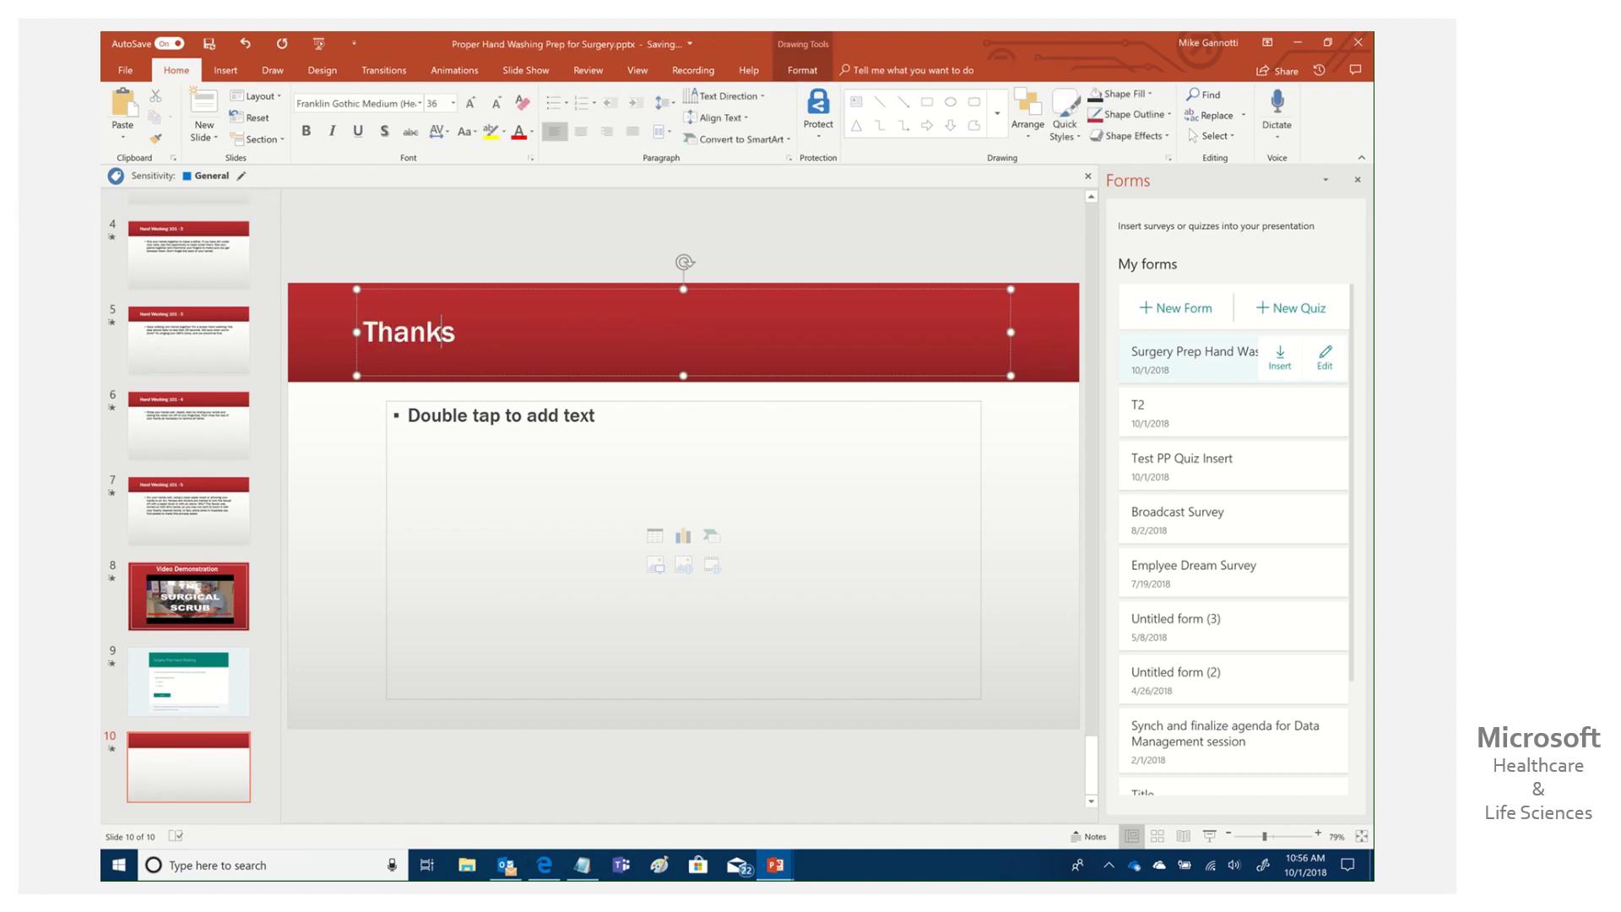
pyautogui.write('!')
pyautogui.click(679, 440)
pyautogui.write('Thanks for')
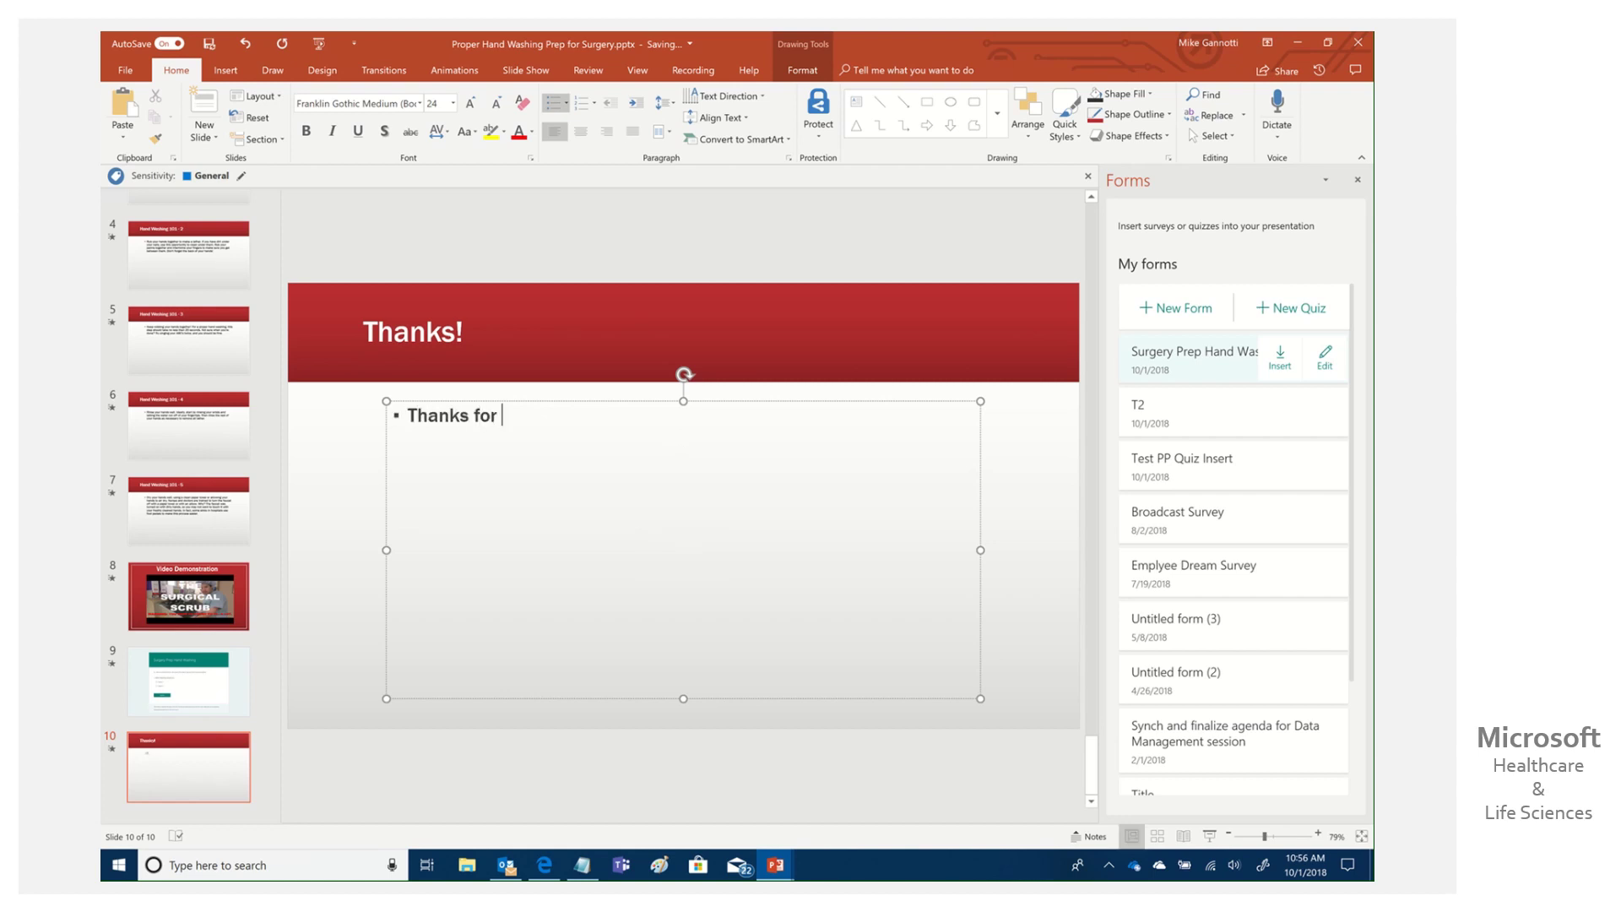
pyautogui.write(' taking the time t')
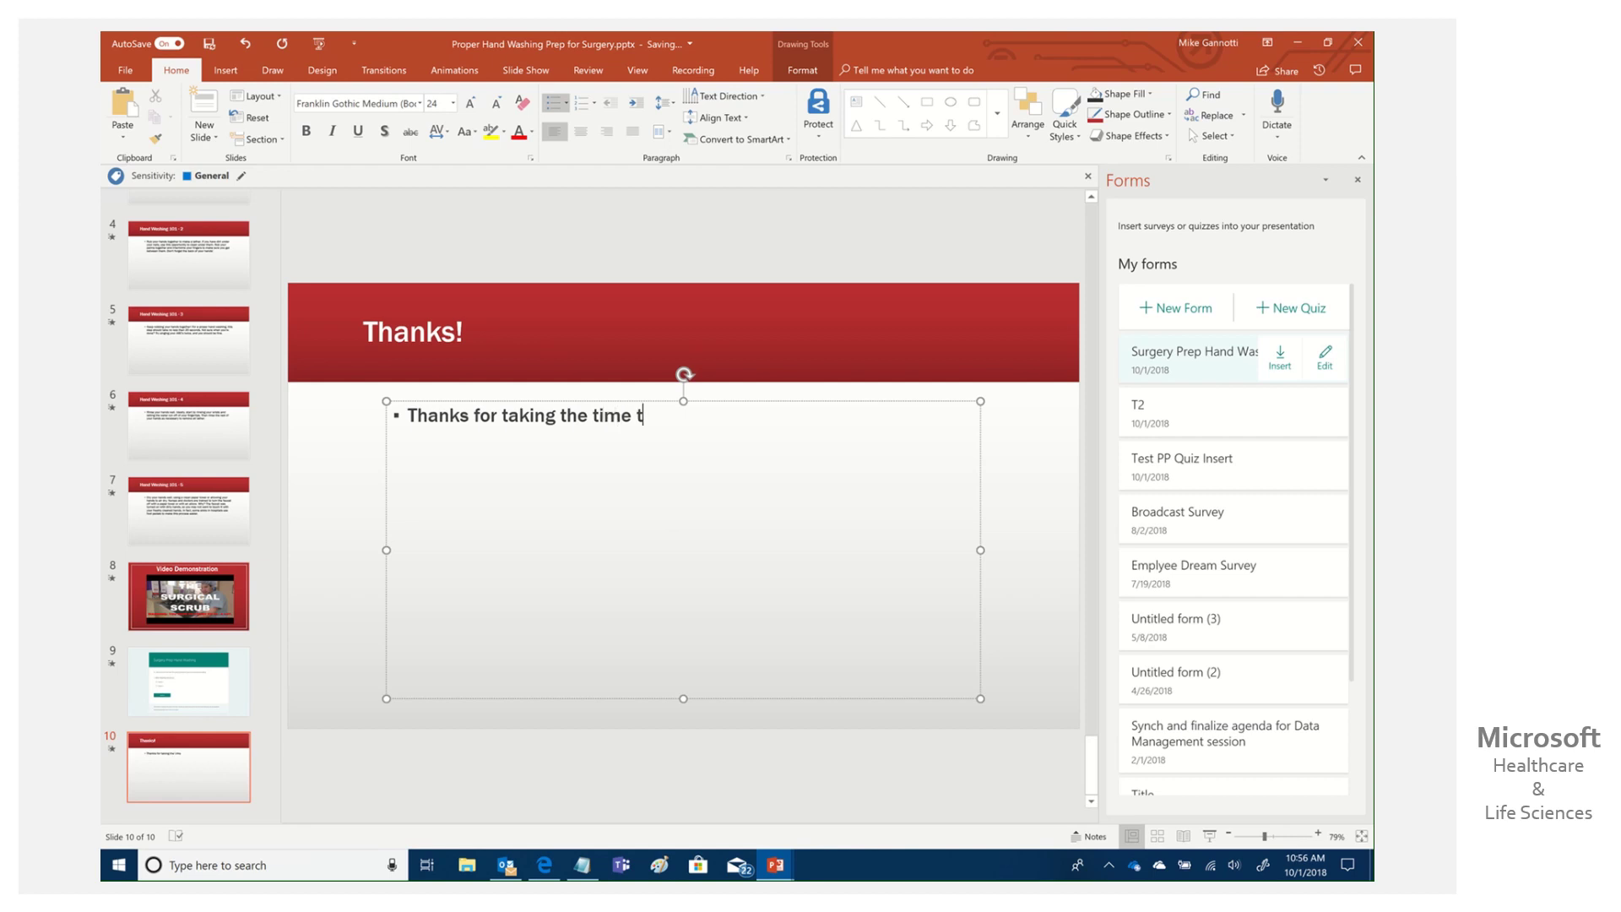
pyautogui.write('o learn how to wash ')
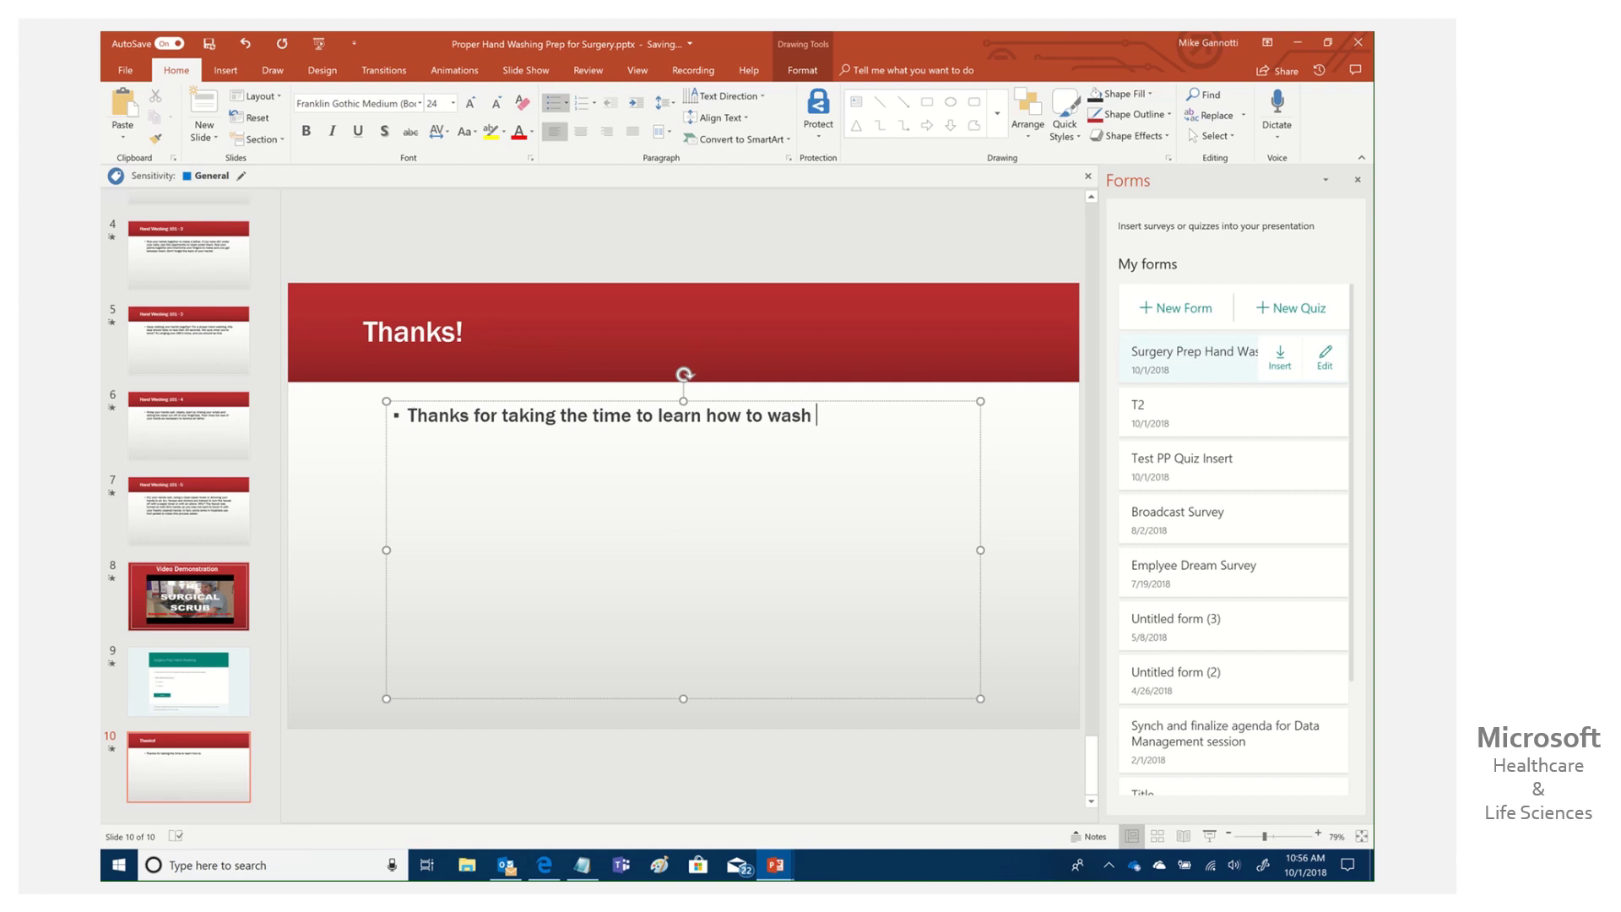
pyautogui.write('your hans')
pyautogui.write('s')
pyautogui.write('Please a')
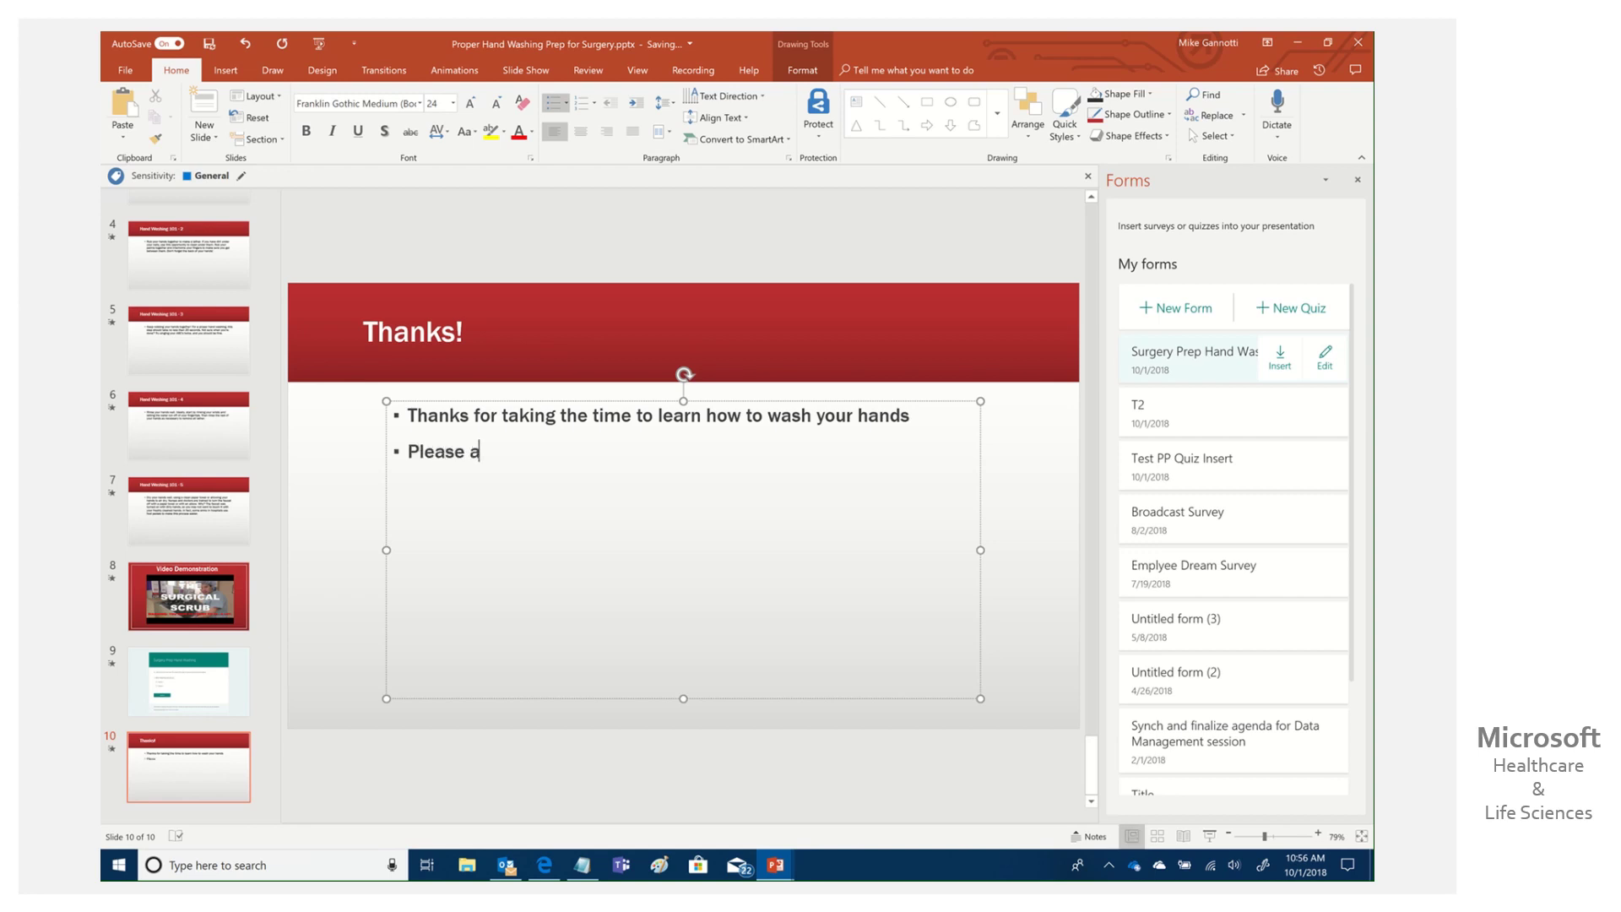
pyautogui.write('dvance to beginning for')
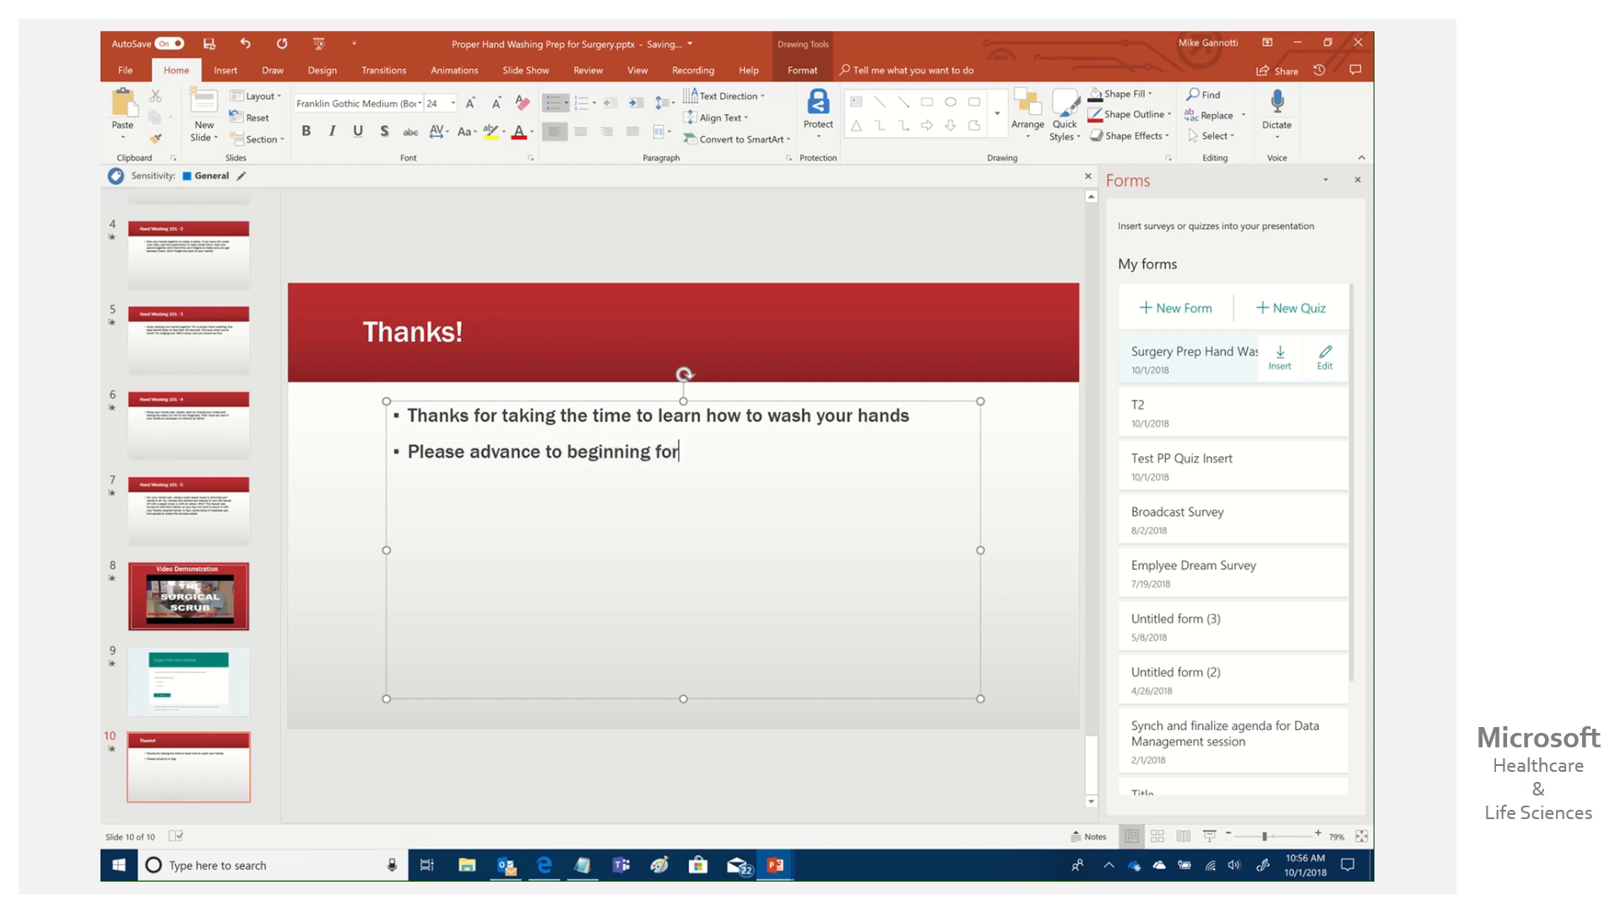
pyautogui.write(' next')
pyautogui.write('person.')
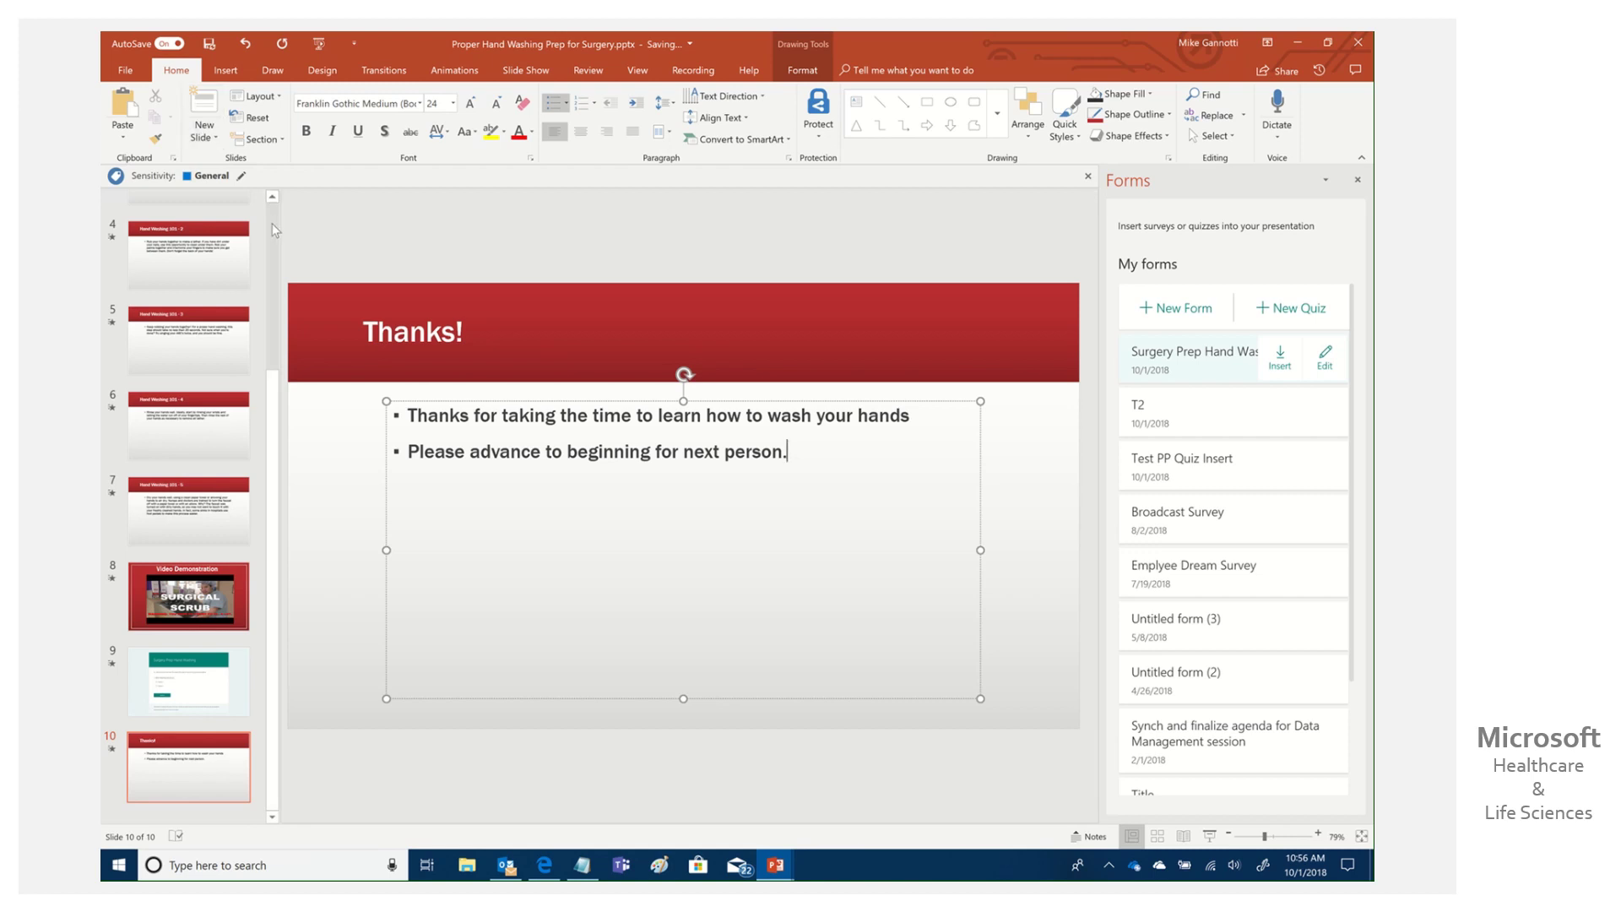
pyautogui.click(255, 239)
pyautogui.scroll(3, 255, 240)
# Run the slide show from the beginning and advance through the slides to the embedded quiz on slide 9.
pyautogui.click(252, 244)
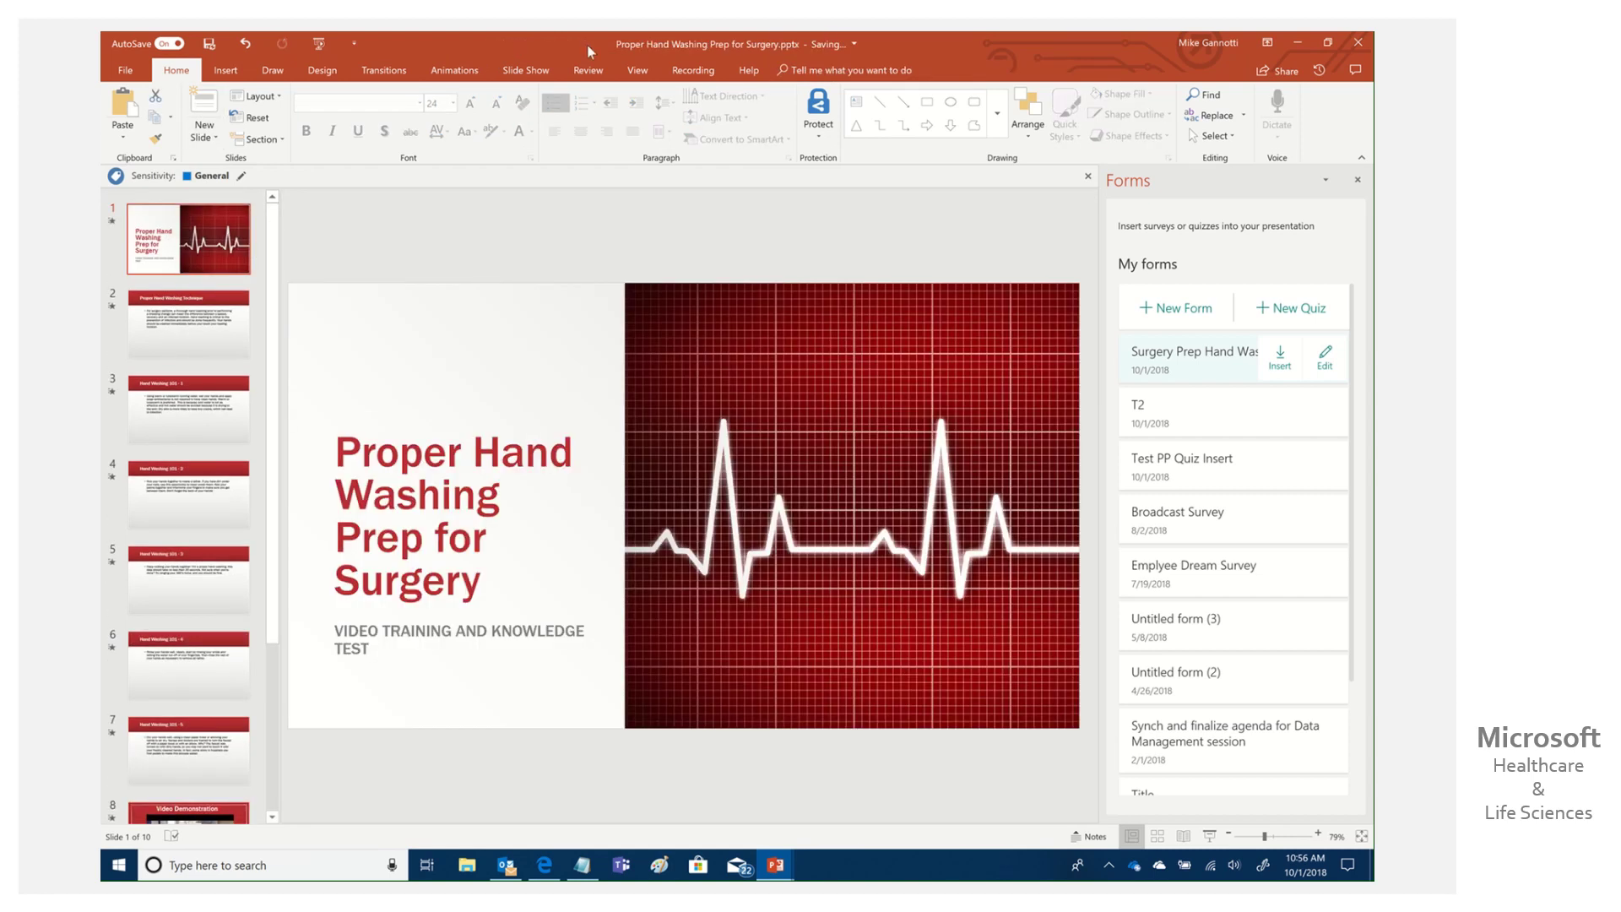
pyautogui.click(525, 70)
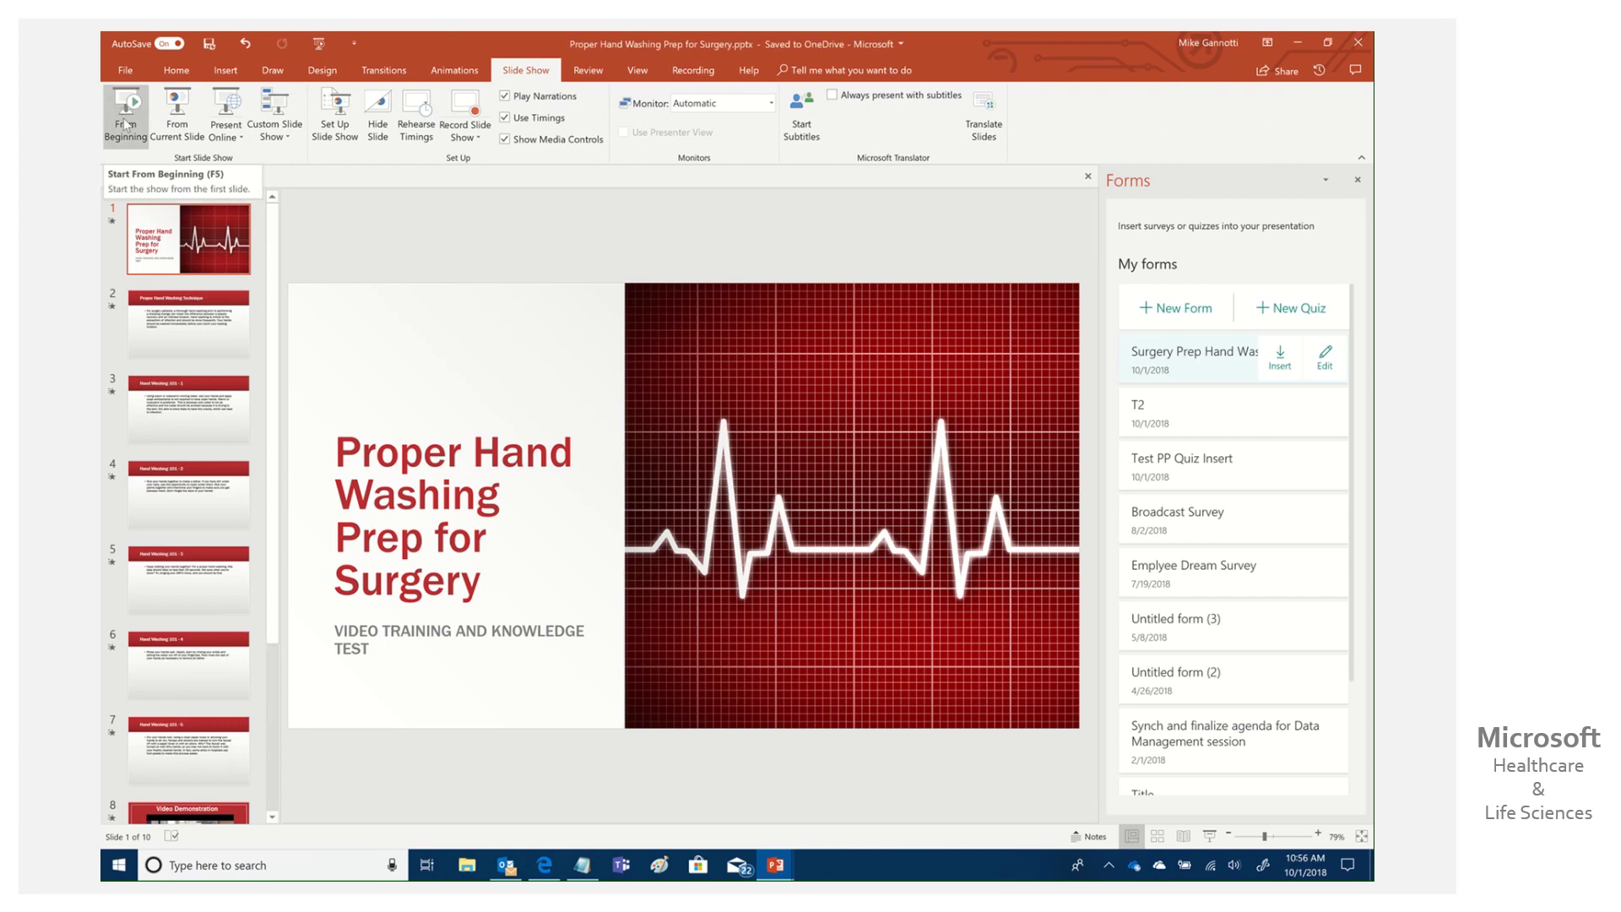
pyautogui.click(125, 118)
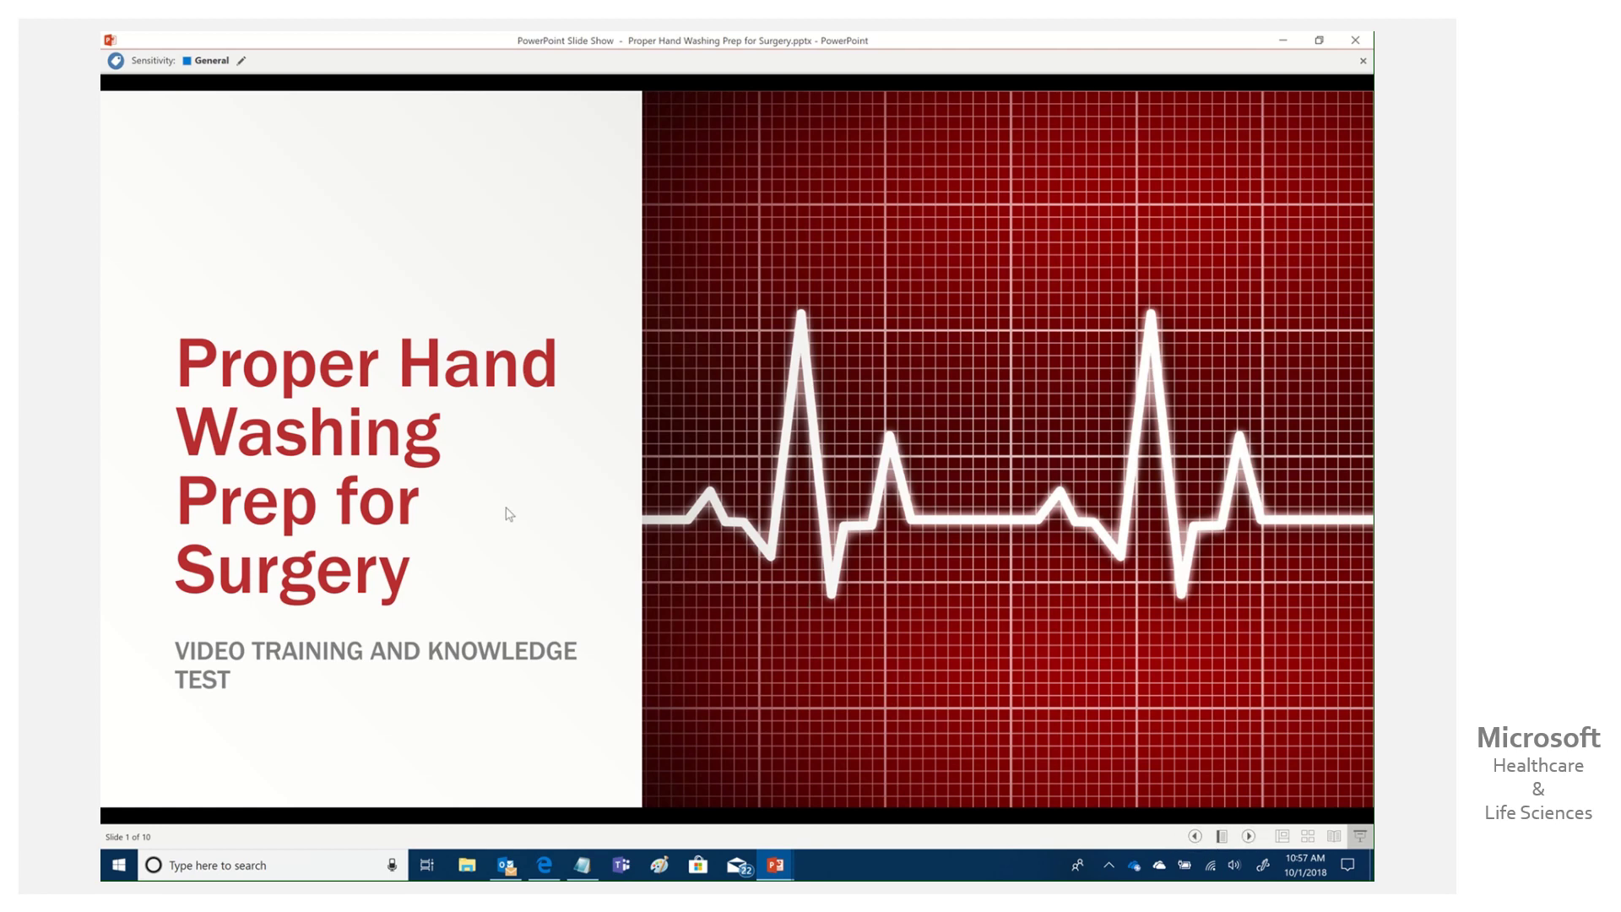
pyautogui.click(582, 369)
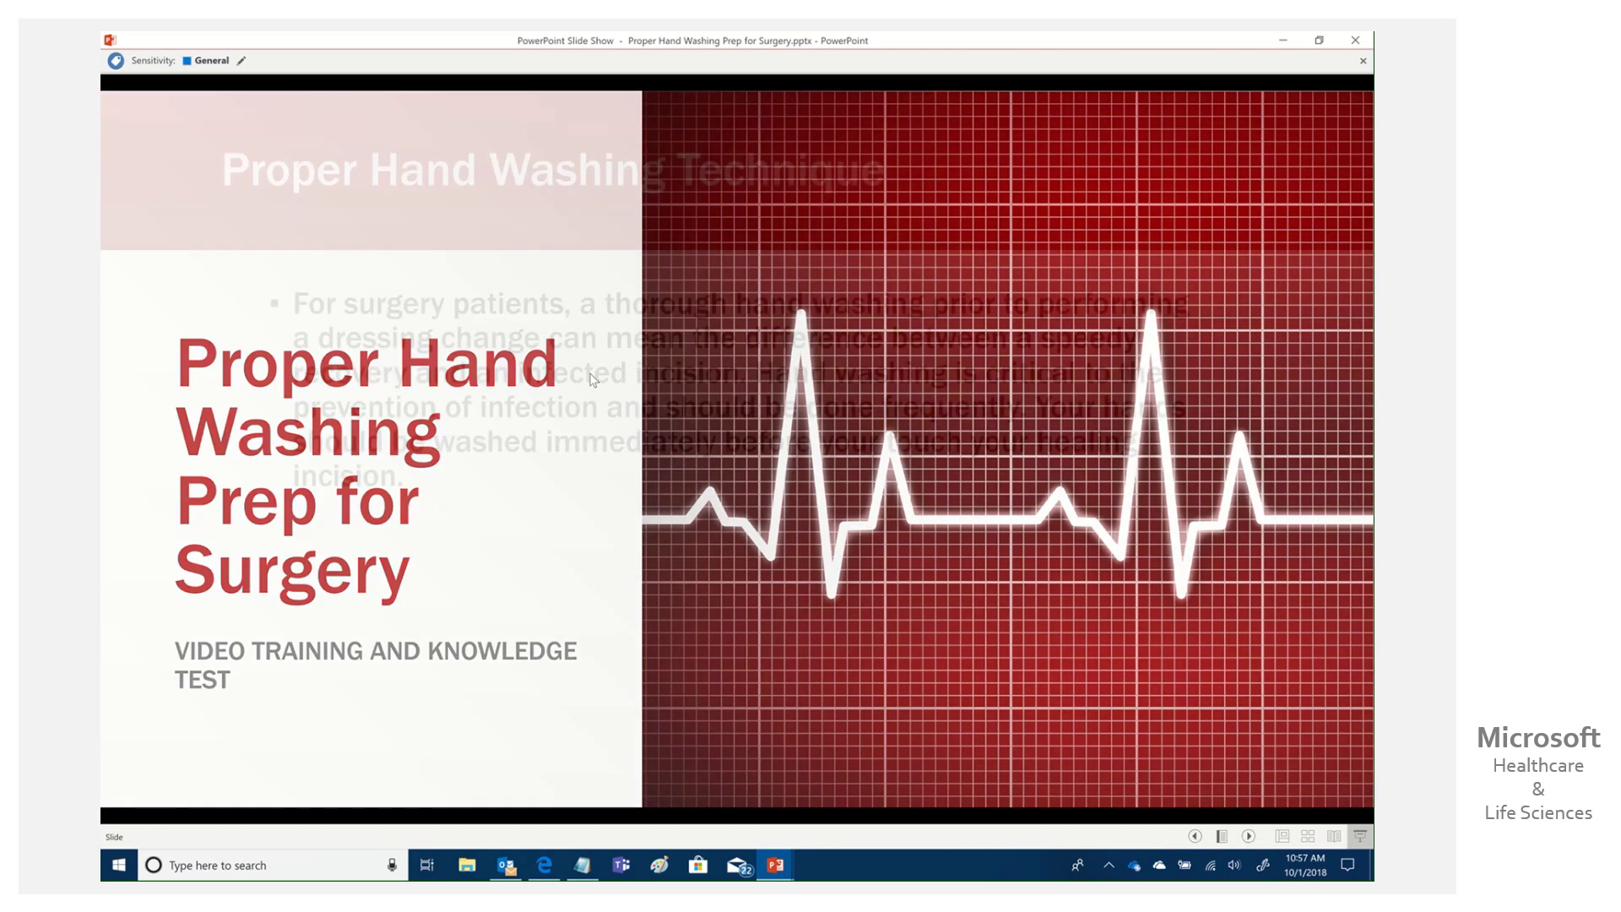
pyautogui.click(595, 390)
pyautogui.click(601, 393)
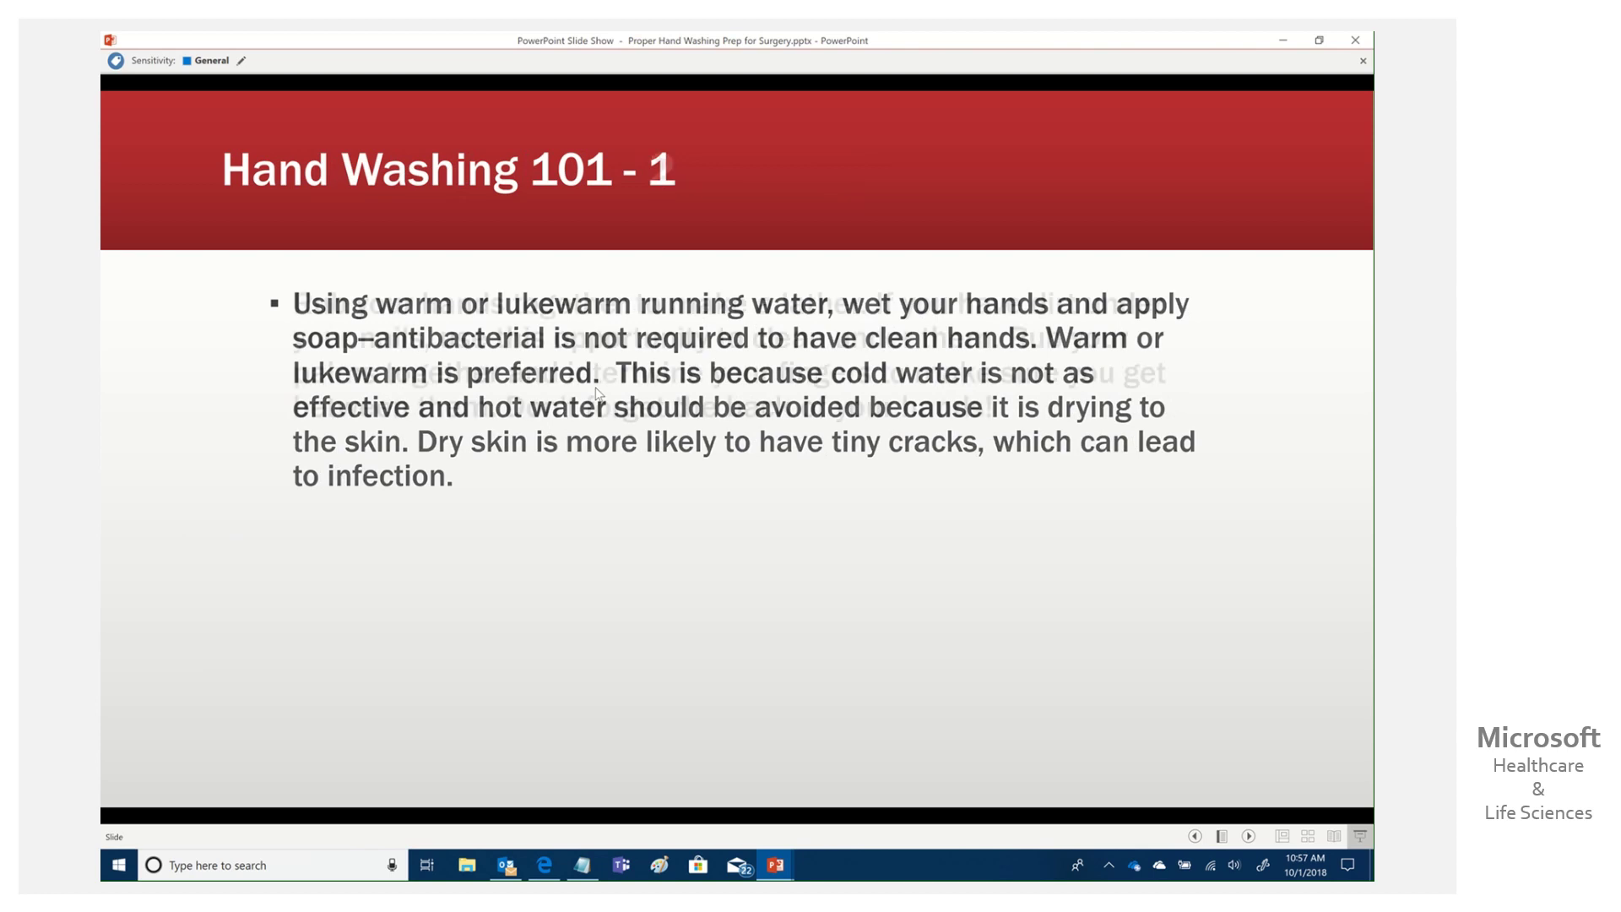
pyautogui.click(615, 397)
pyautogui.click(671, 413)
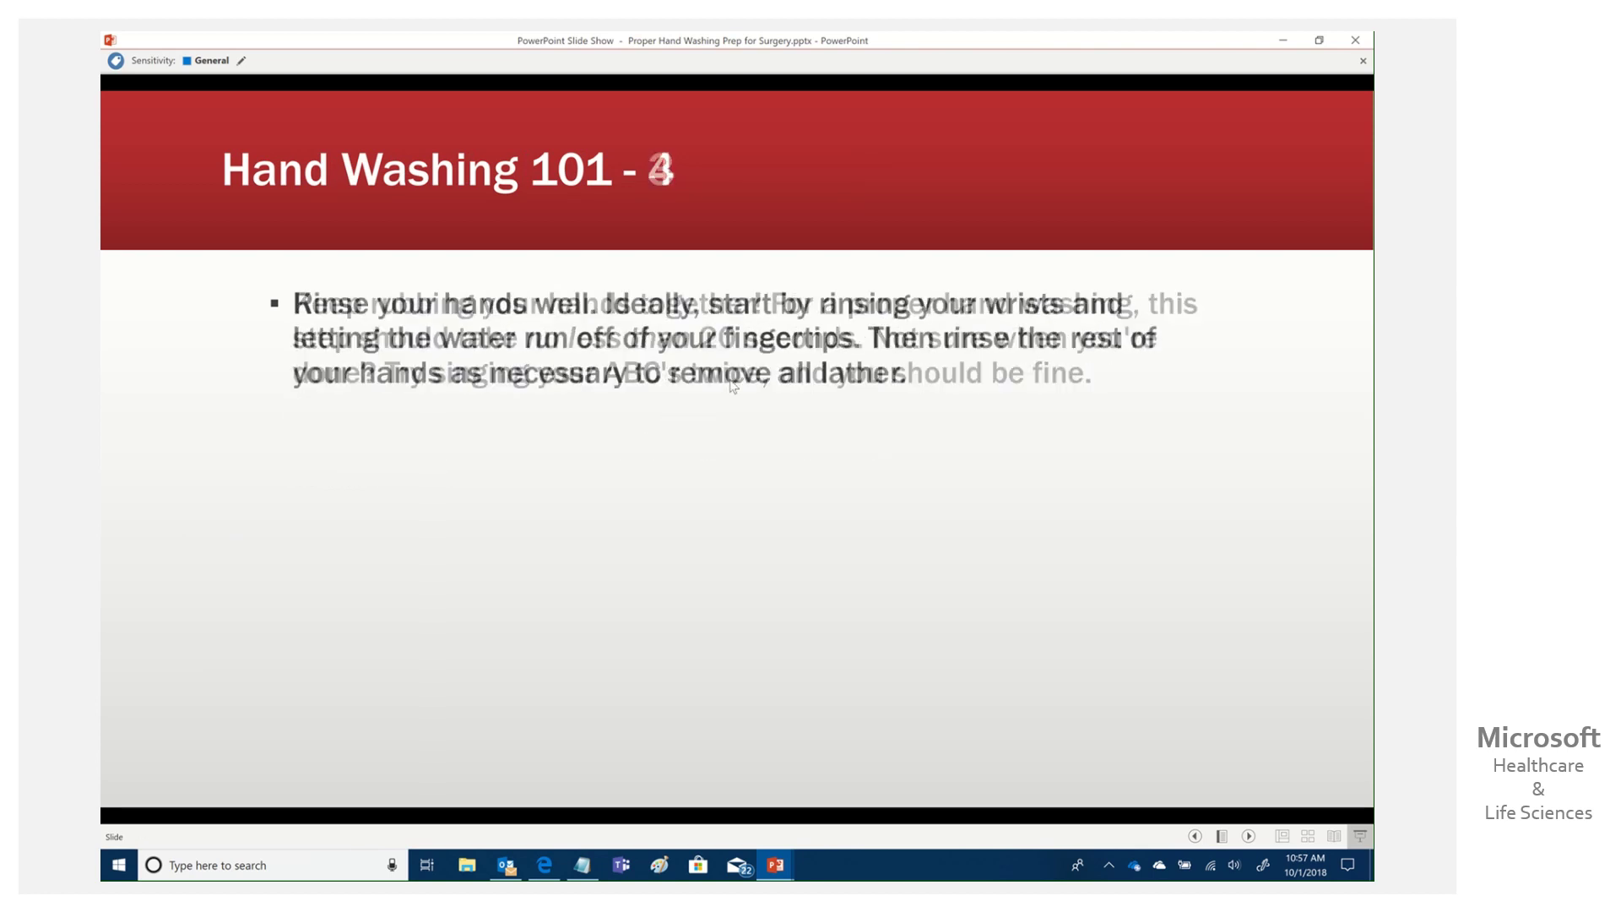
pyautogui.click(714, 395)
pyautogui.click(733, 386)
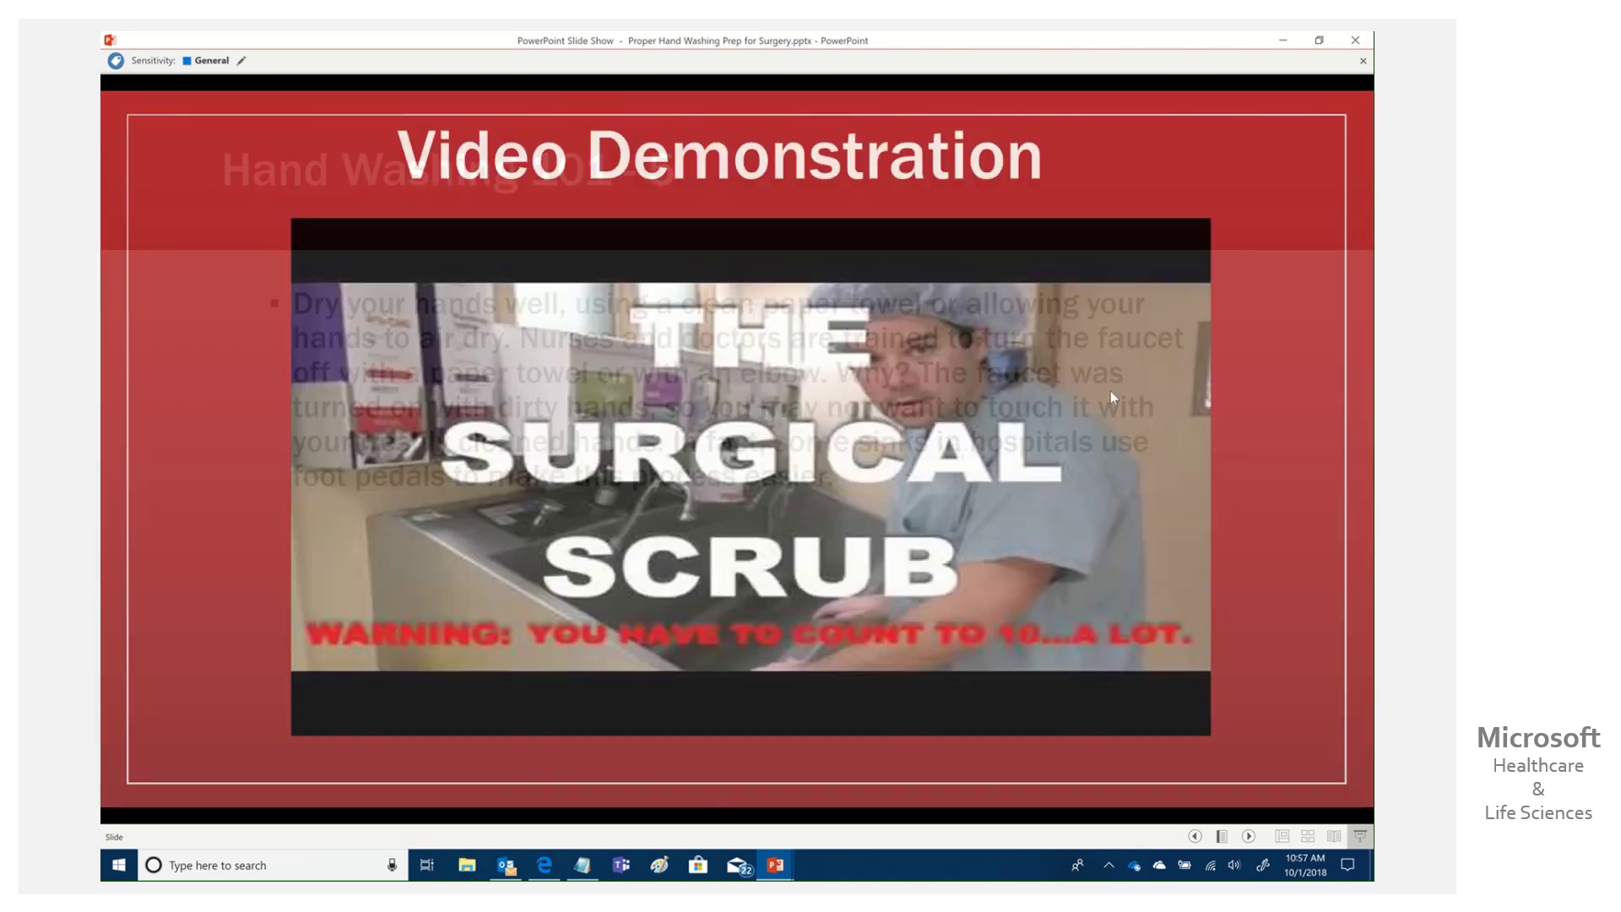
pyautogui.click(1270, 434)
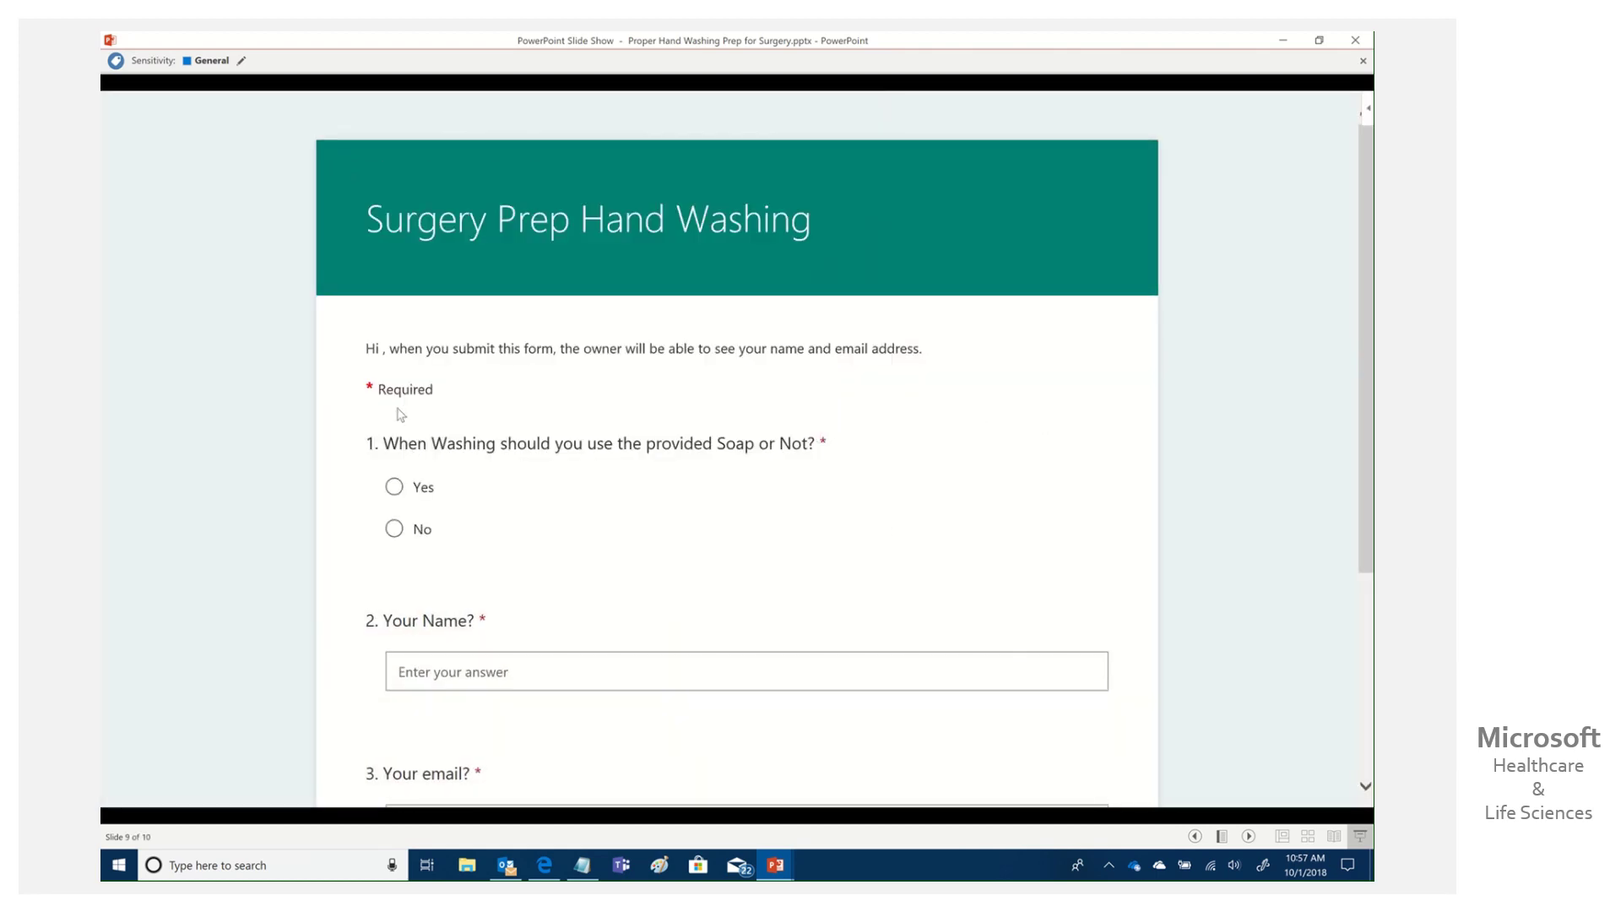
# Answer Yes, enter the respondent's name and e-mail address, and submit the quiz.
pyautogui.click(394, 486)
pyautogui.click(596, 672)
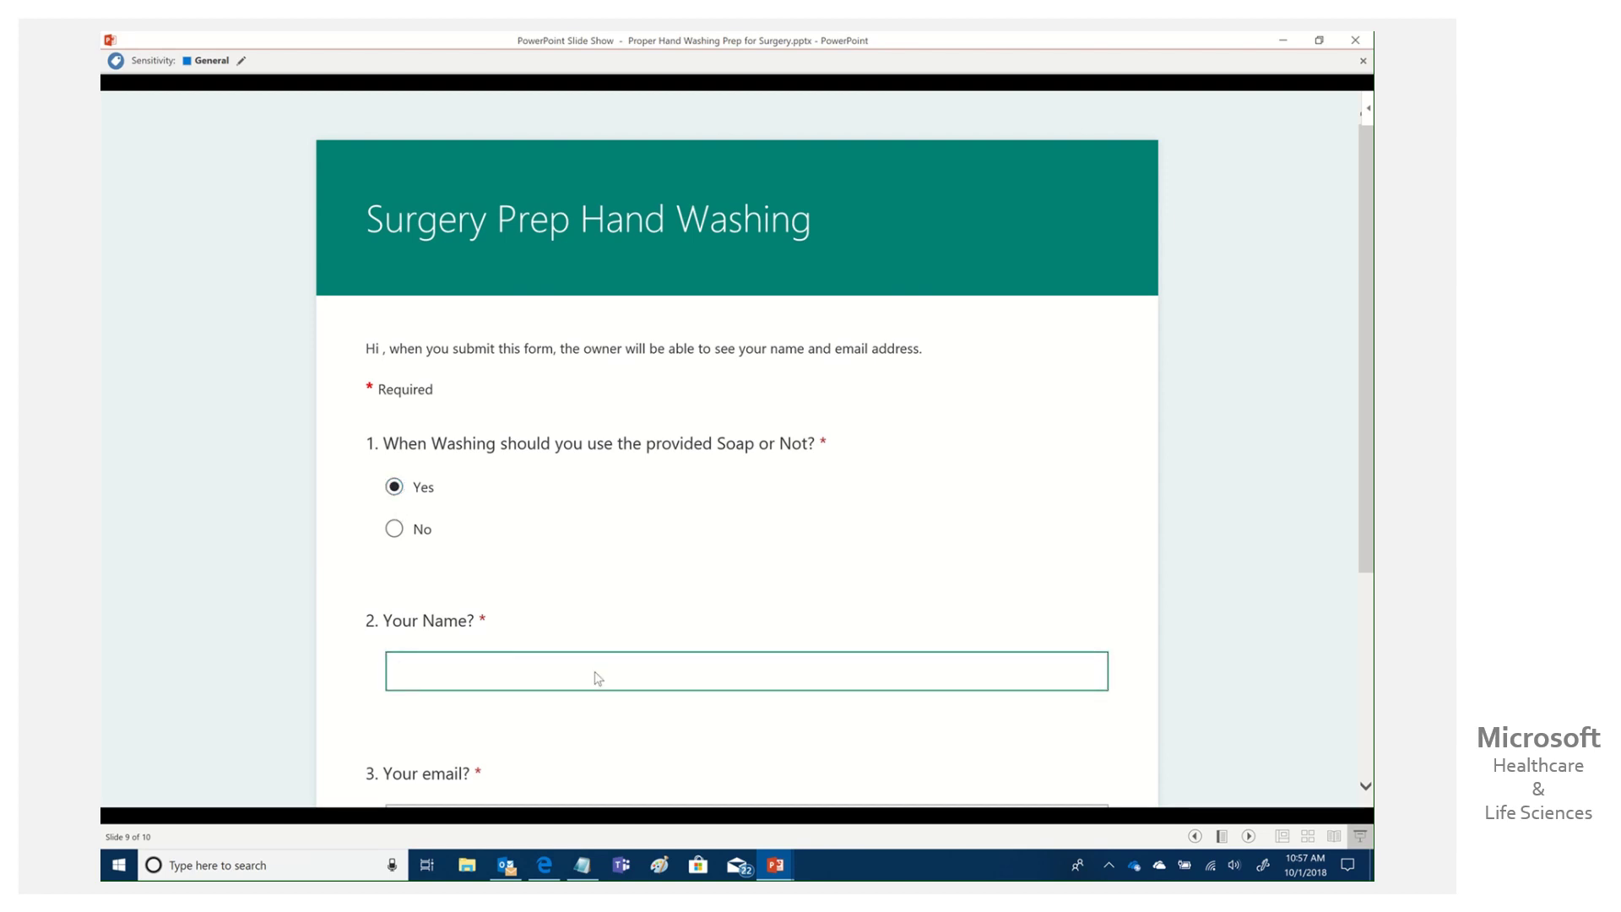
pyautogui.click(1367, 751)
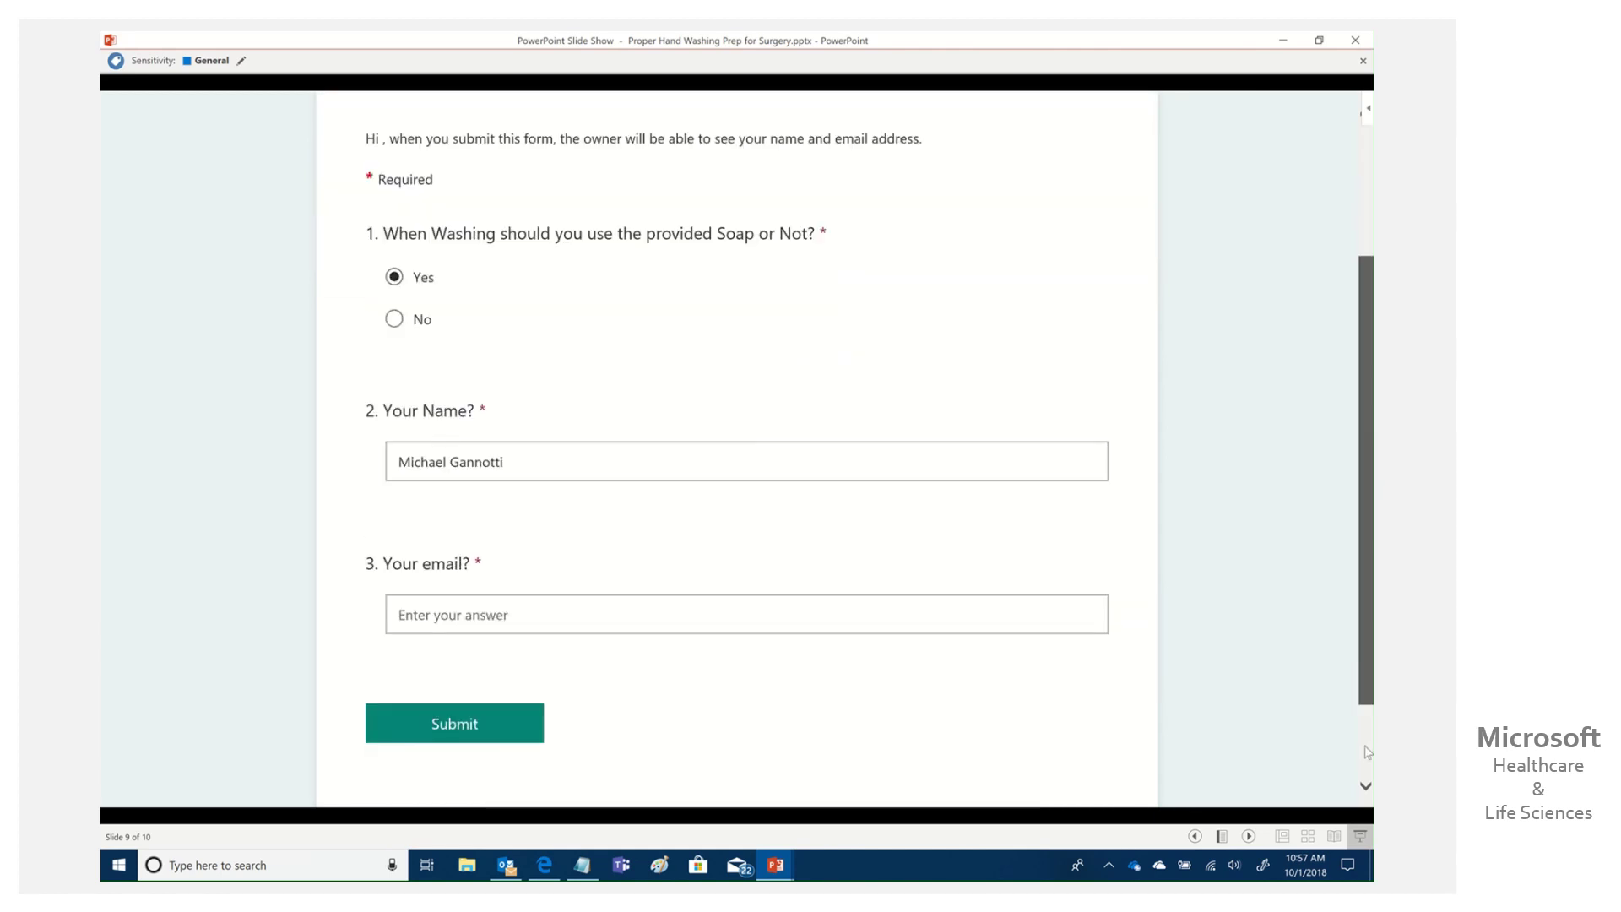
pyautogui.click(1367, 751)
pyautogui.click(530, 499)
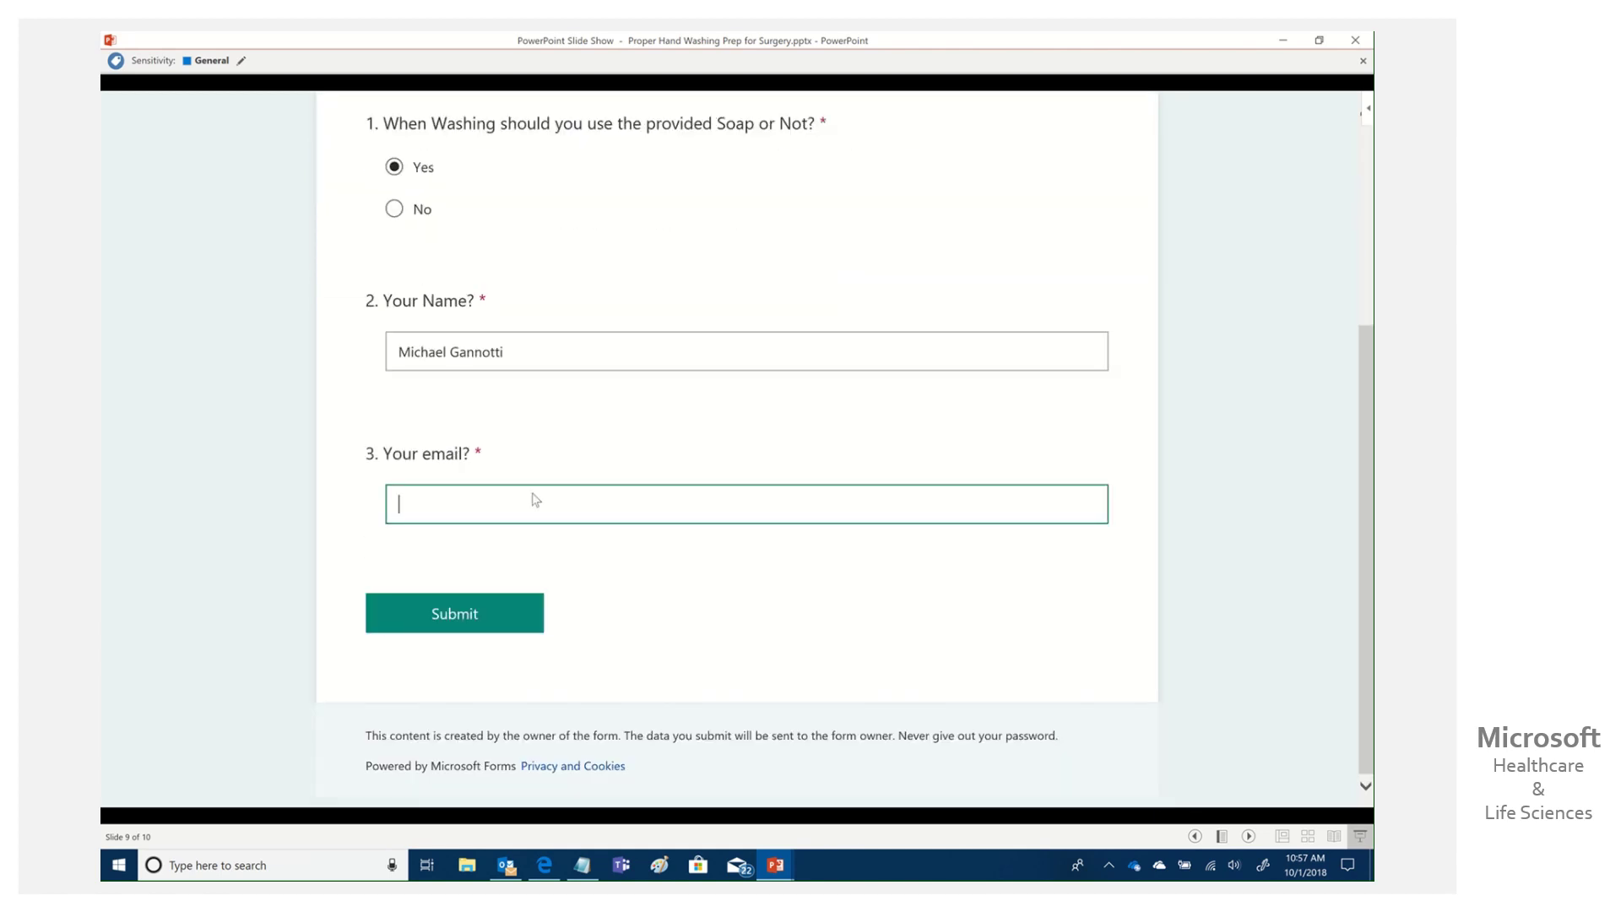
pyautogui.write('me@me.com')
pyautogui.click(385, 606)
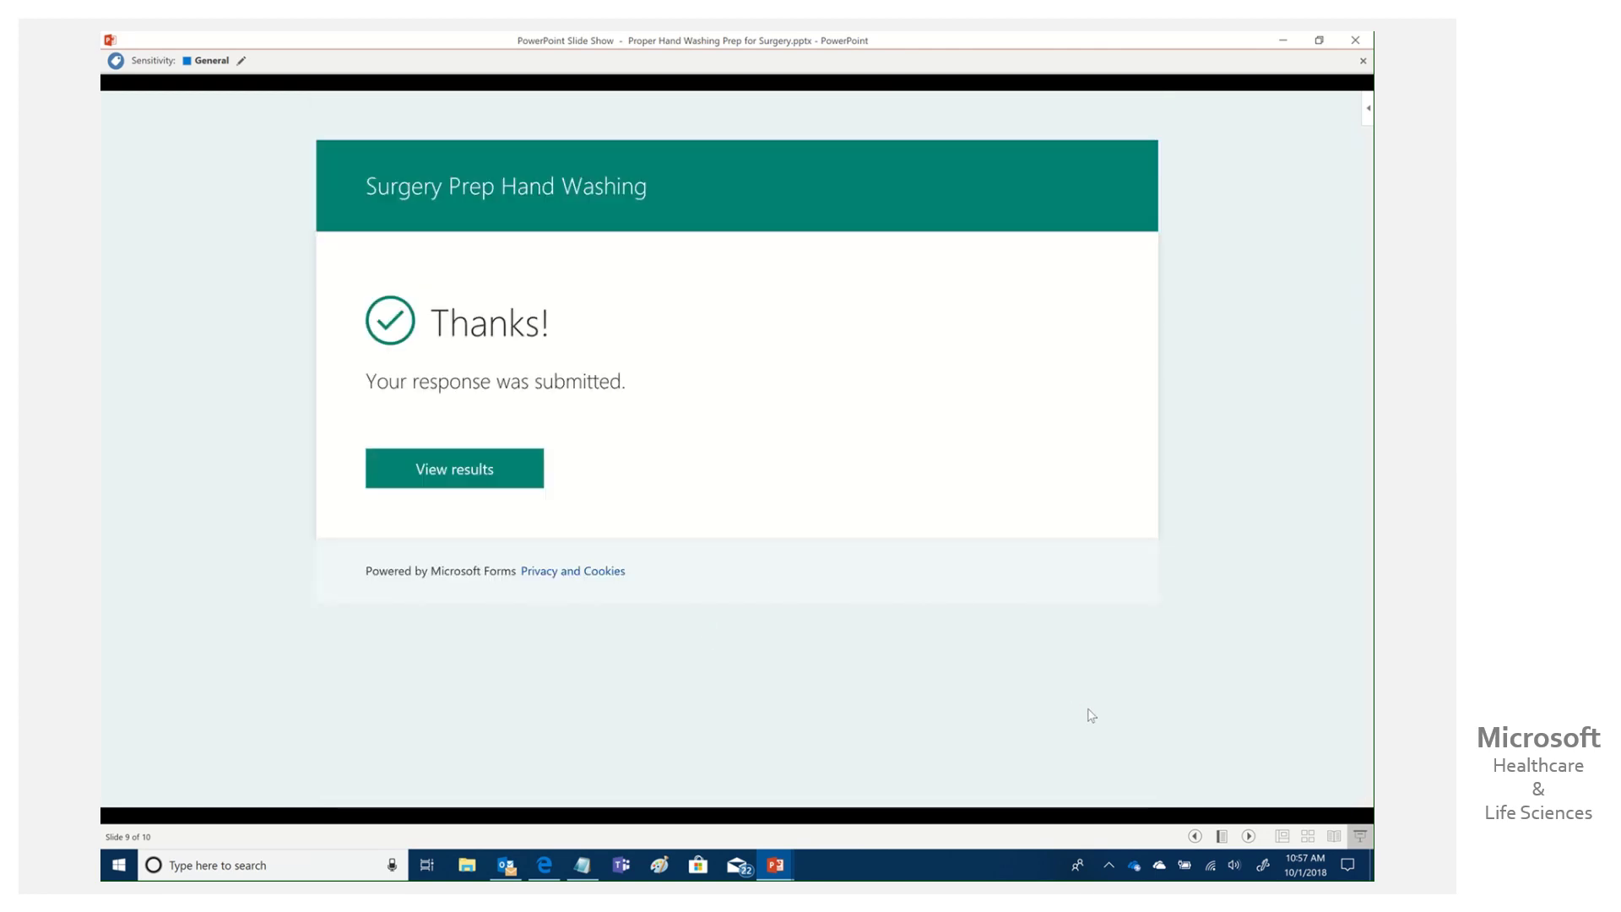
# Advance past the Thanks! slide so the show loops back to slide 1.
pyautogui.click(1248, 836)
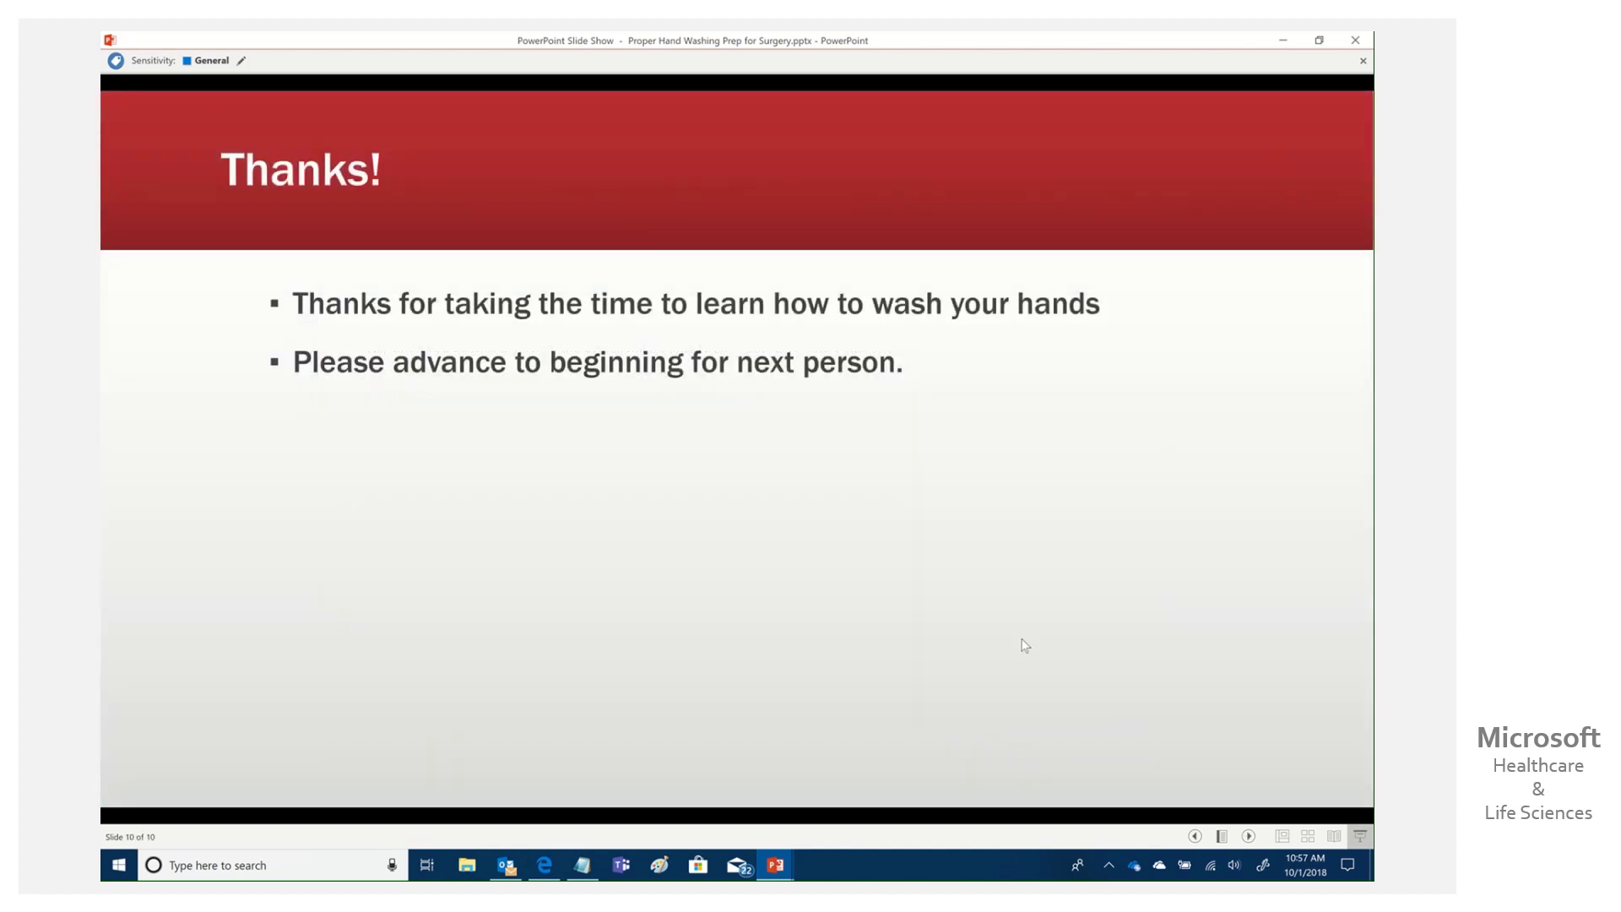
pyautogui.click(1249, 836)
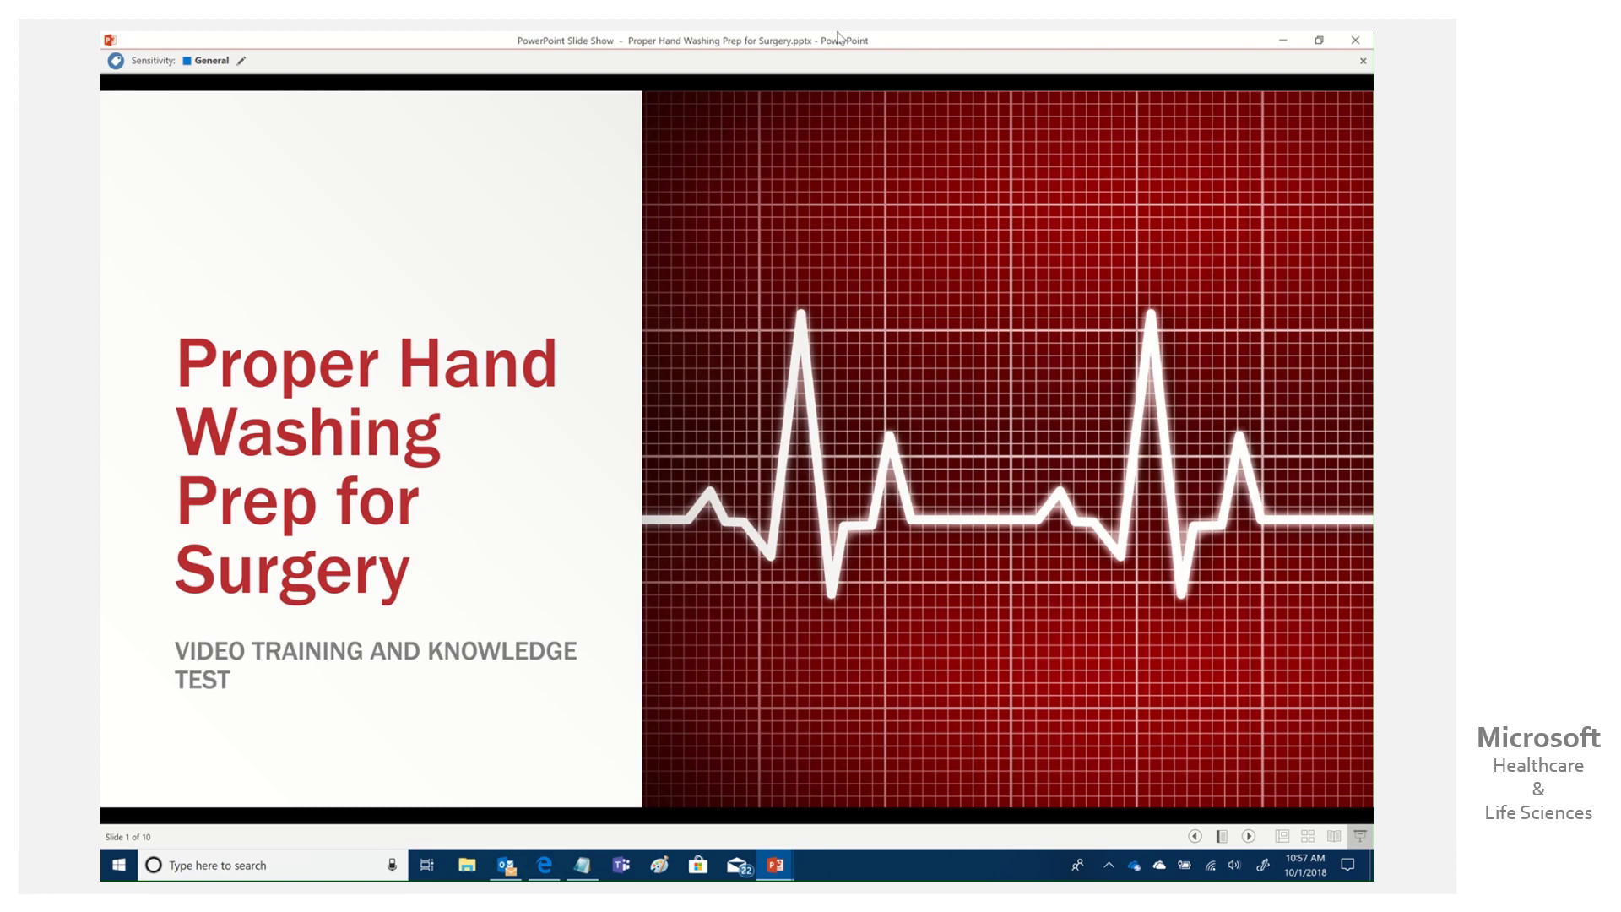
pyautogui.moveTo(782, 33)
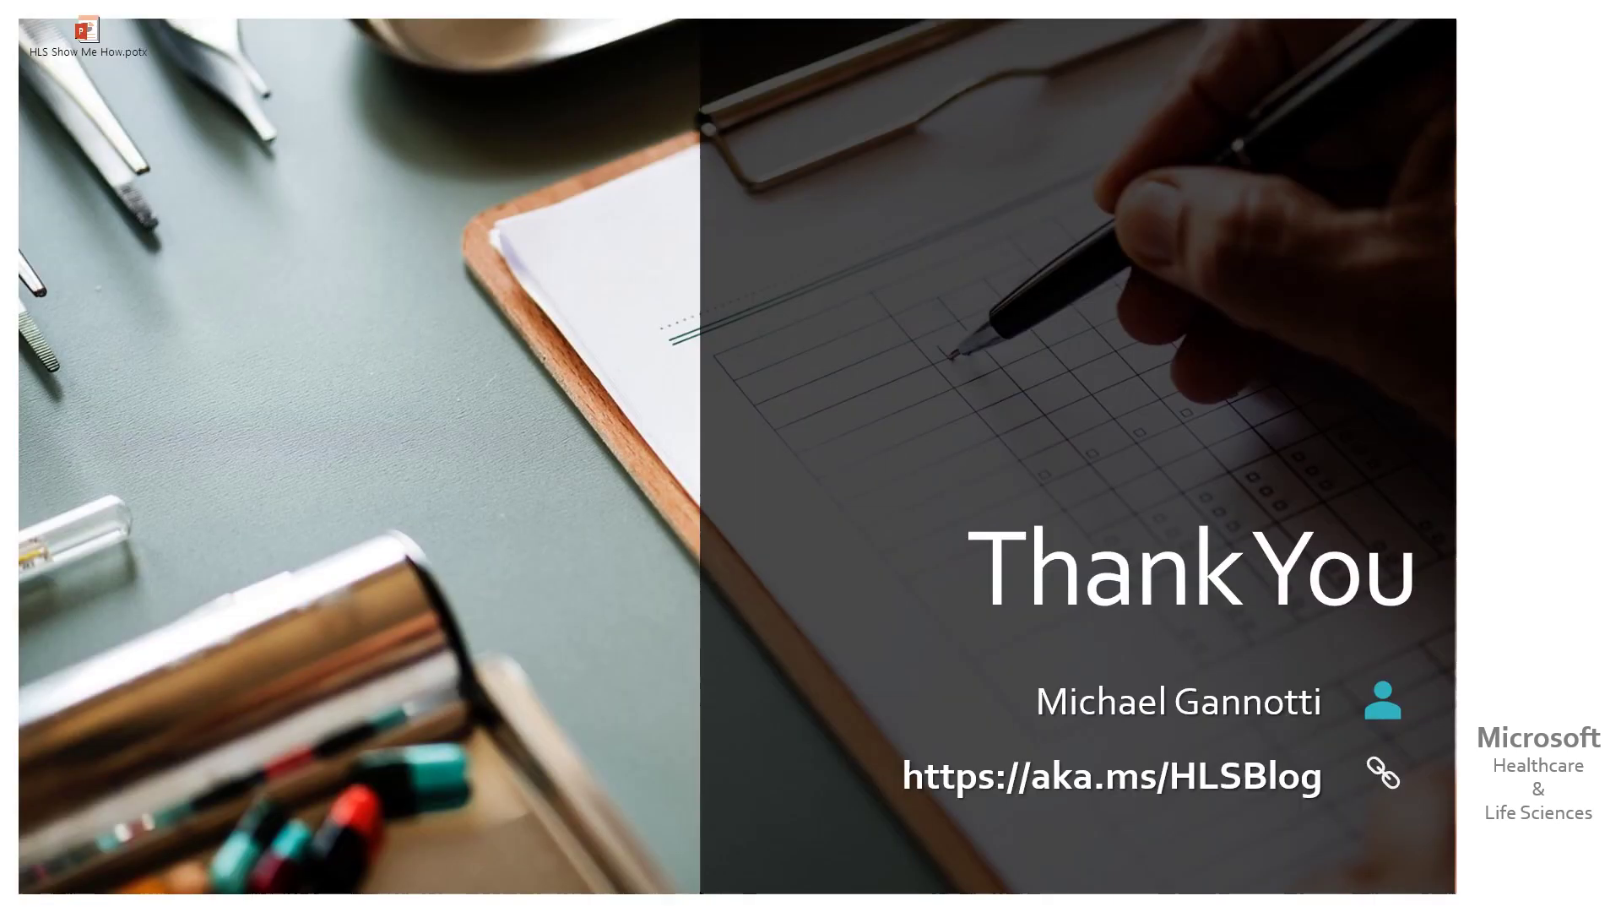